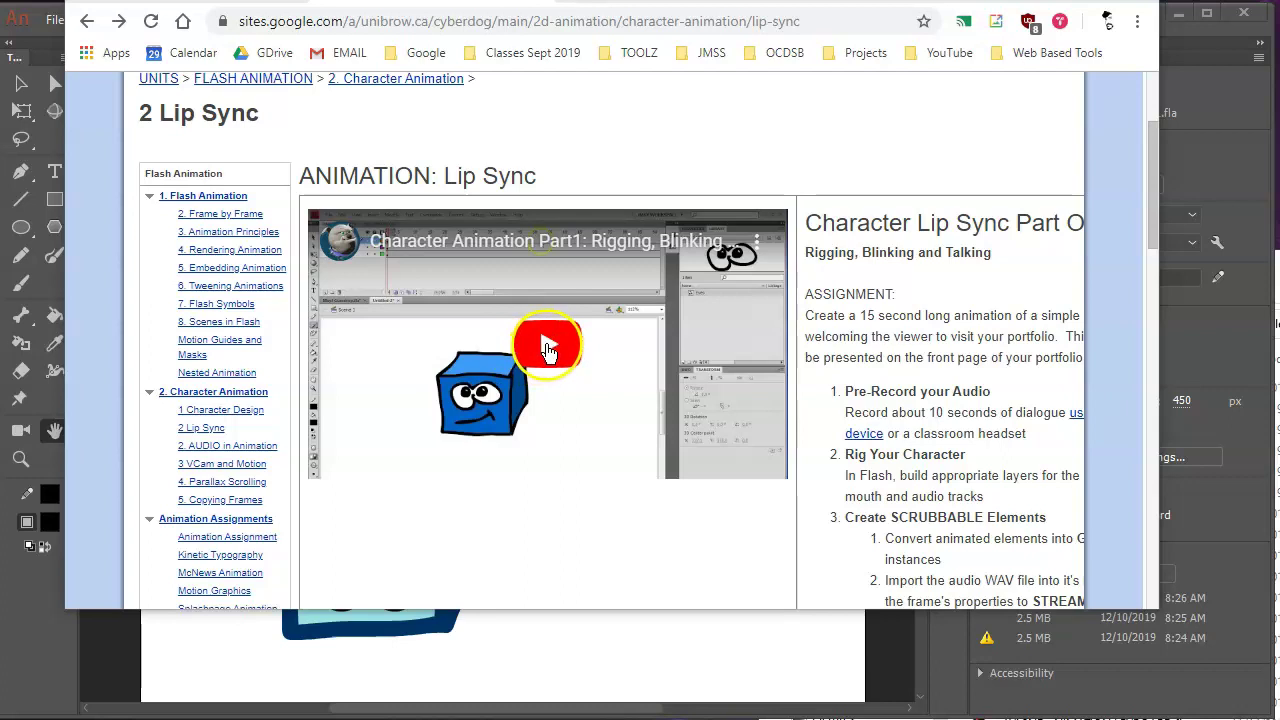
# Skim the Lip Sync lesson page and switch to the 03. Animation folder's .swf and .fla files.
pyautogui.scroll(-15, 1040, 362)
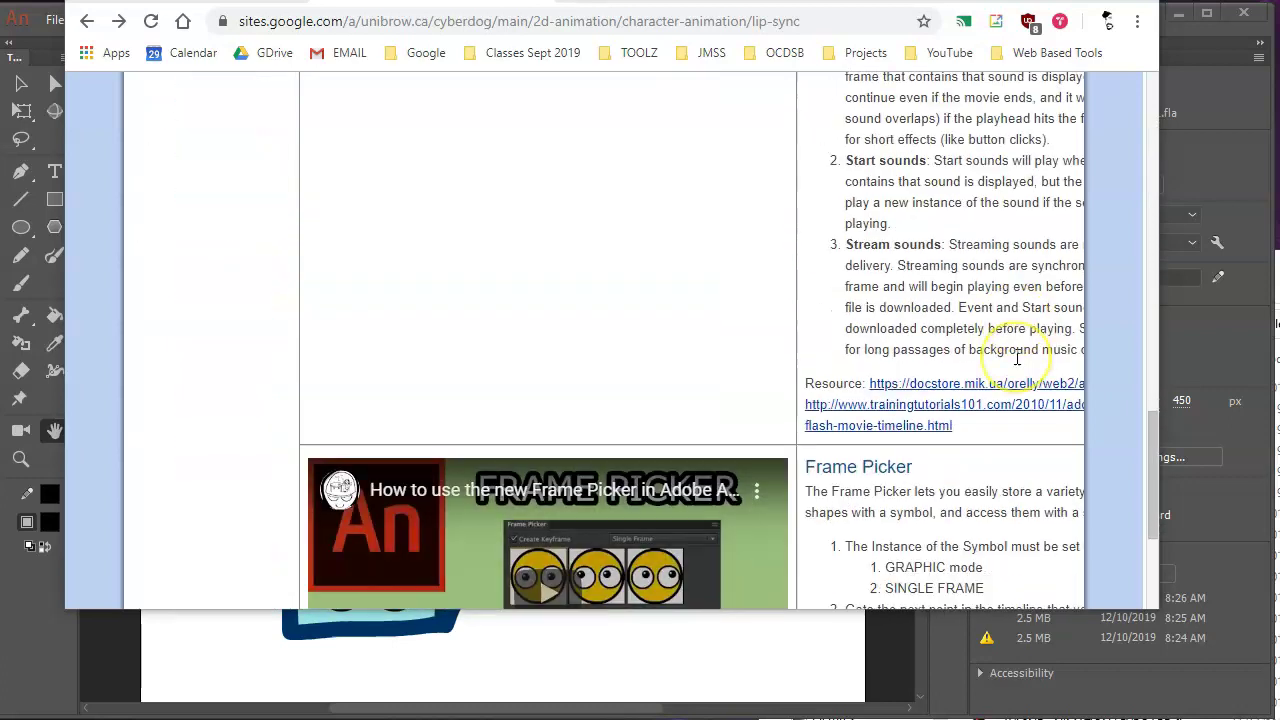
pyautogui.scroll(15, 1018, 358)
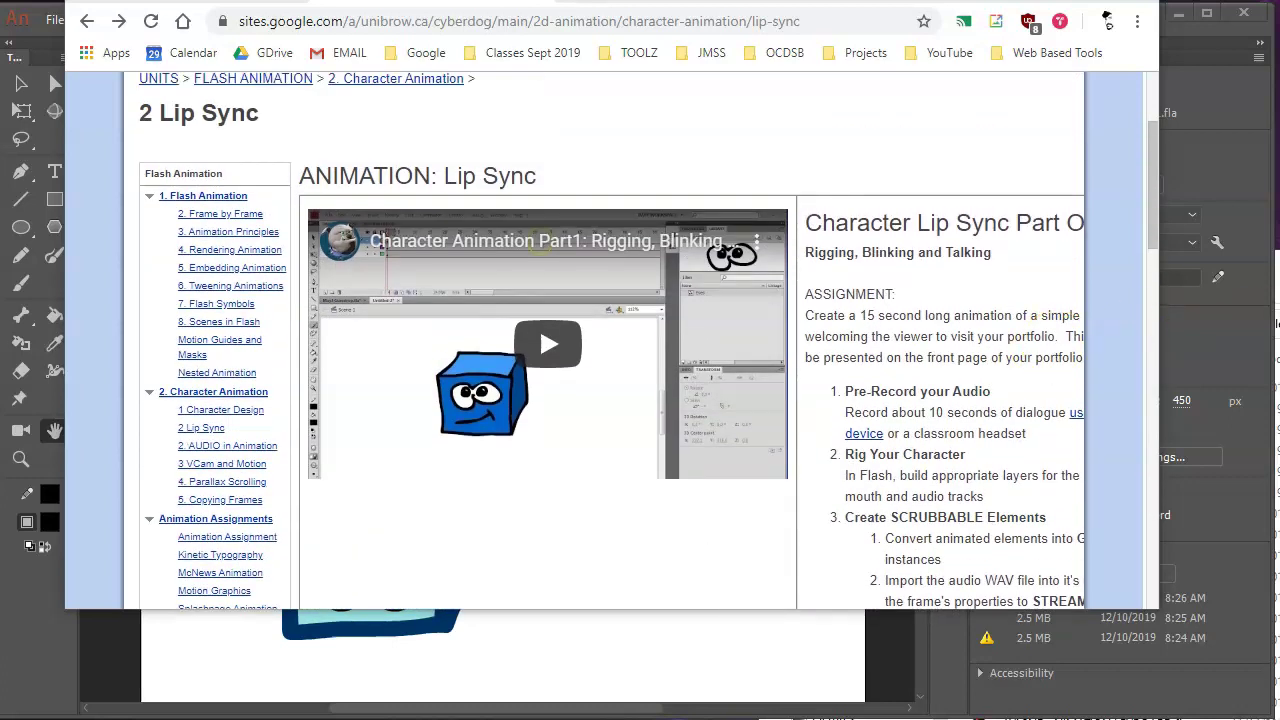
pyautogui.hotkey('alt', 'Tab')
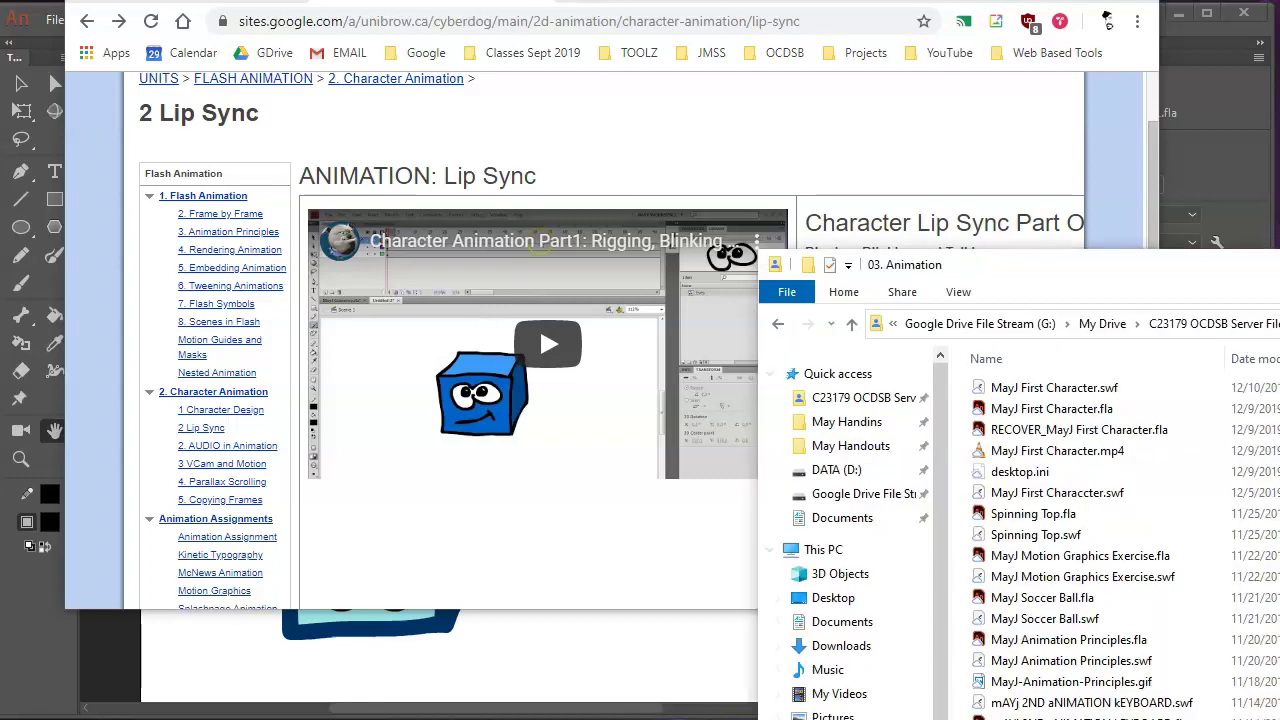
pyautogui.doubleClick(1077, 392)
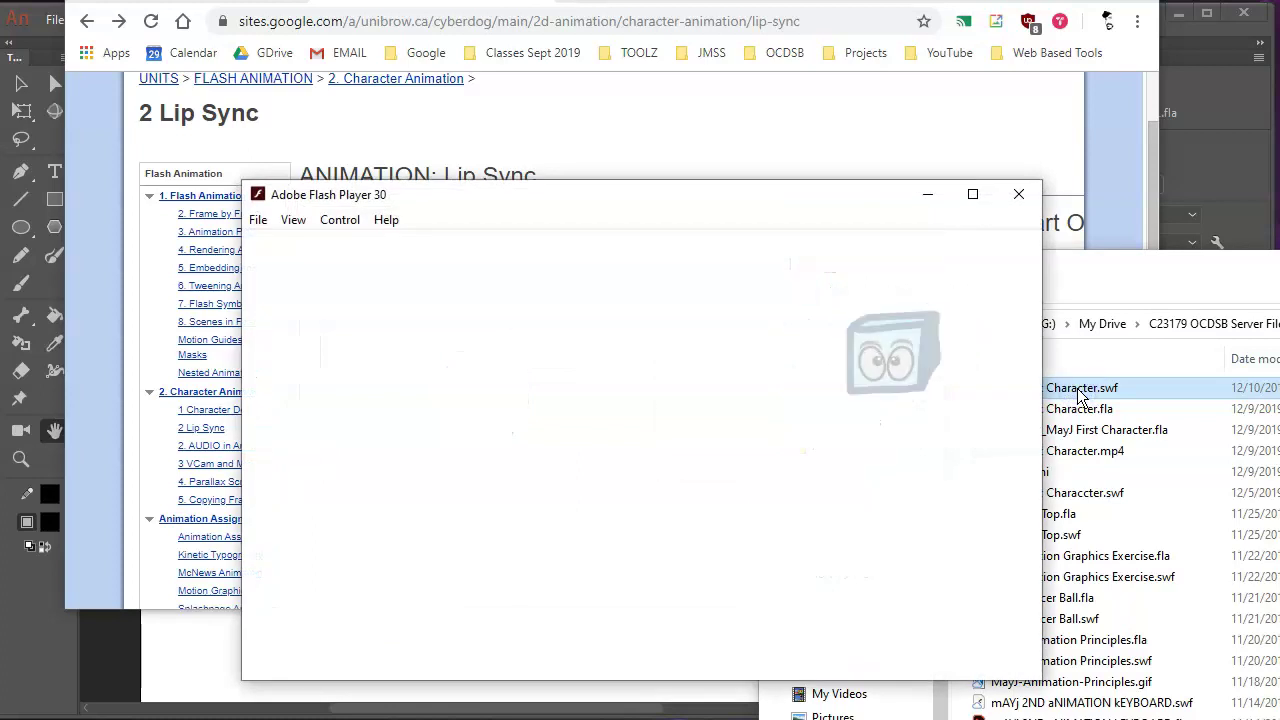
pyautogui.click(1016, 193)
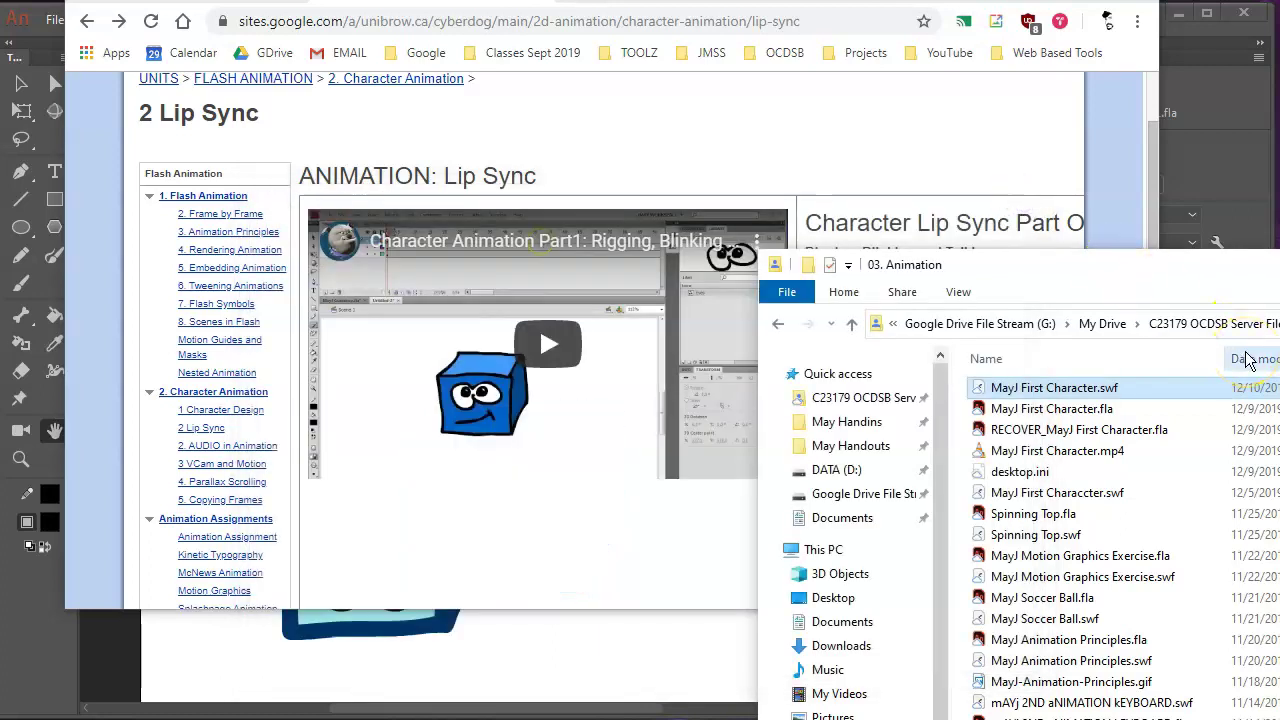
# Label the Script layer's first sounds 'Well' and 'Heh' (blank keyframe at frame 116).
pyautogui.click(477, 689)
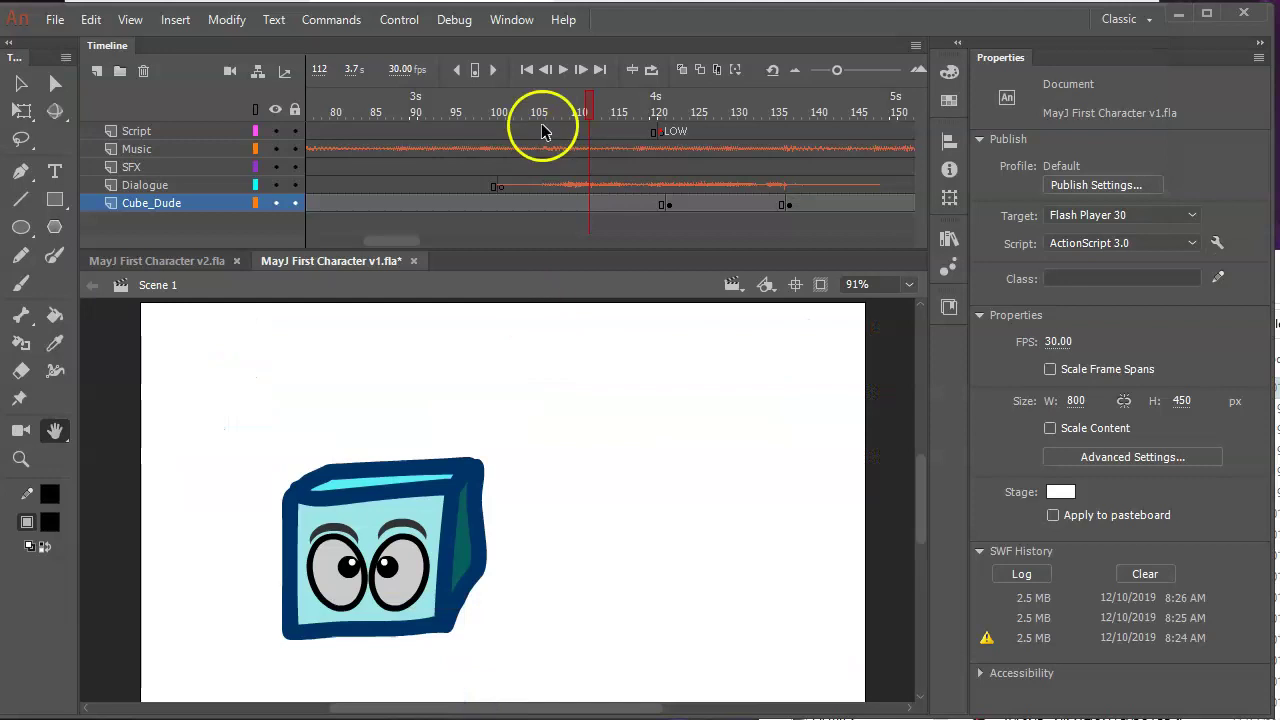
pyautogui.moveTo(543, 110)
pyautogui.mouseDown()
pyautogui.moveTo(595, 113)
pyautogui.moveTo(476, 109)
pyautogui.moveTo(551, 110)
pyautogui.mouseUp()
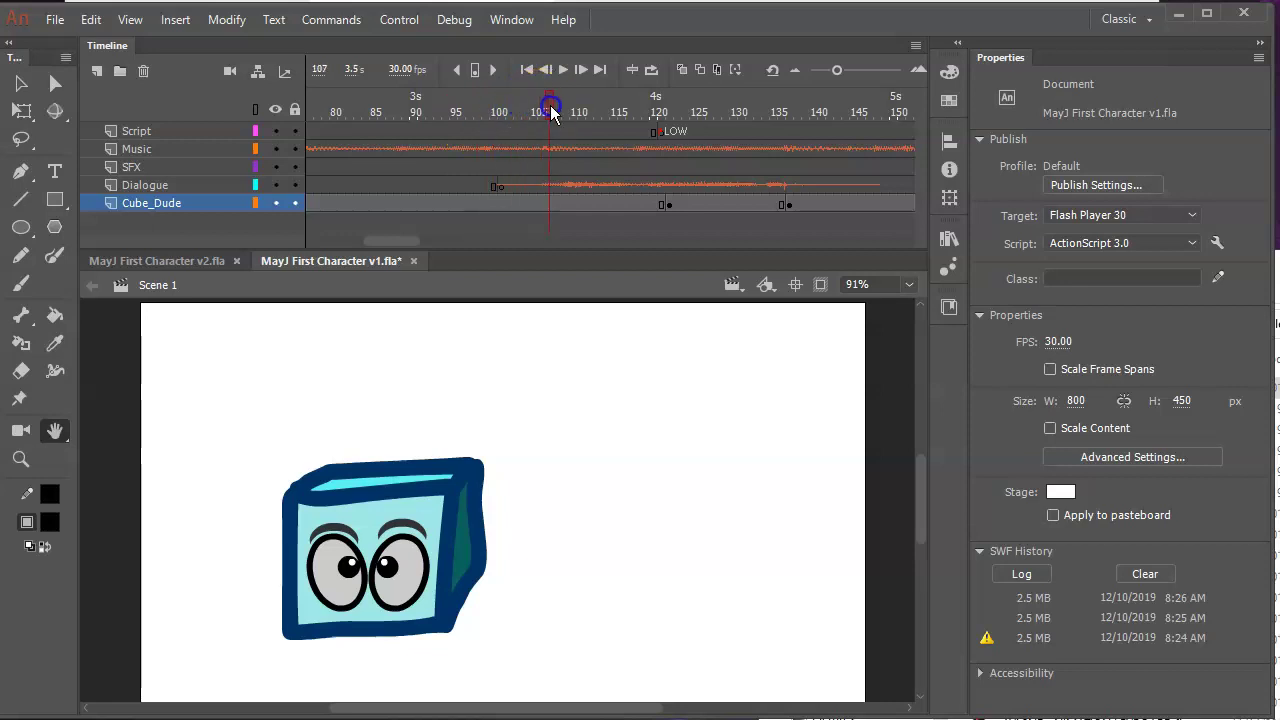
pyautogui.click(549, 131)
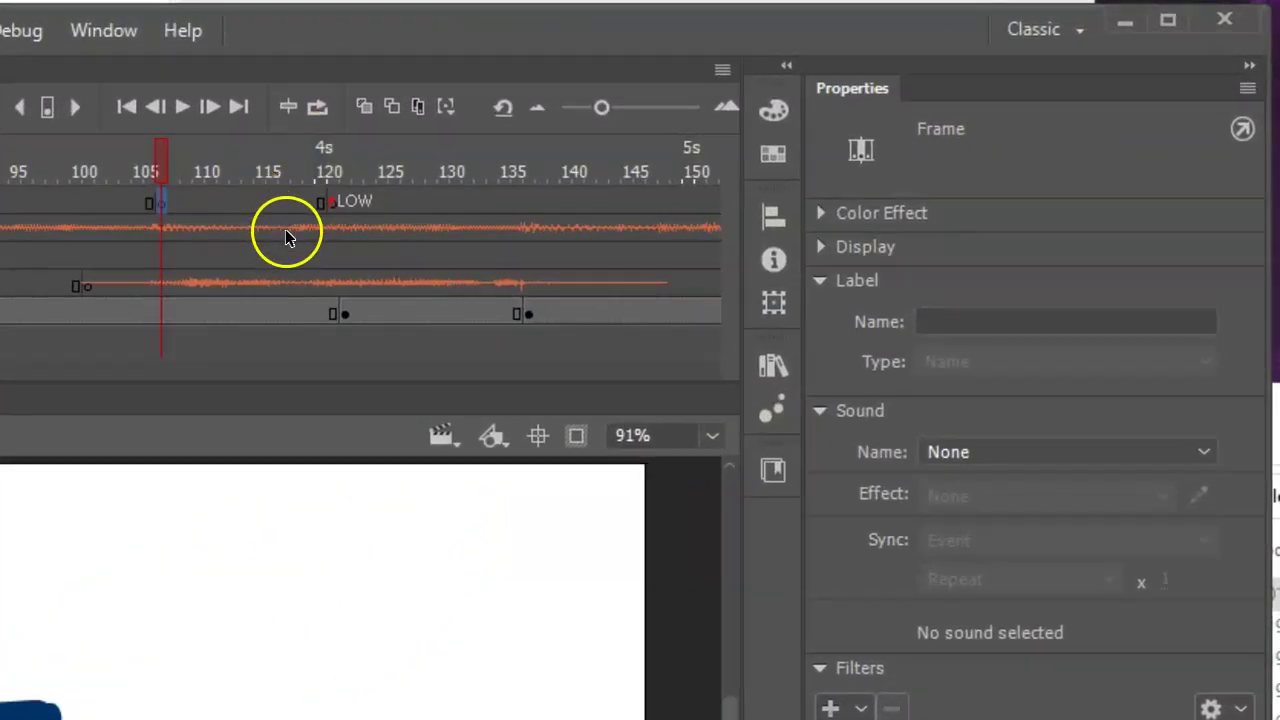
pyautogui.click(928, 320)
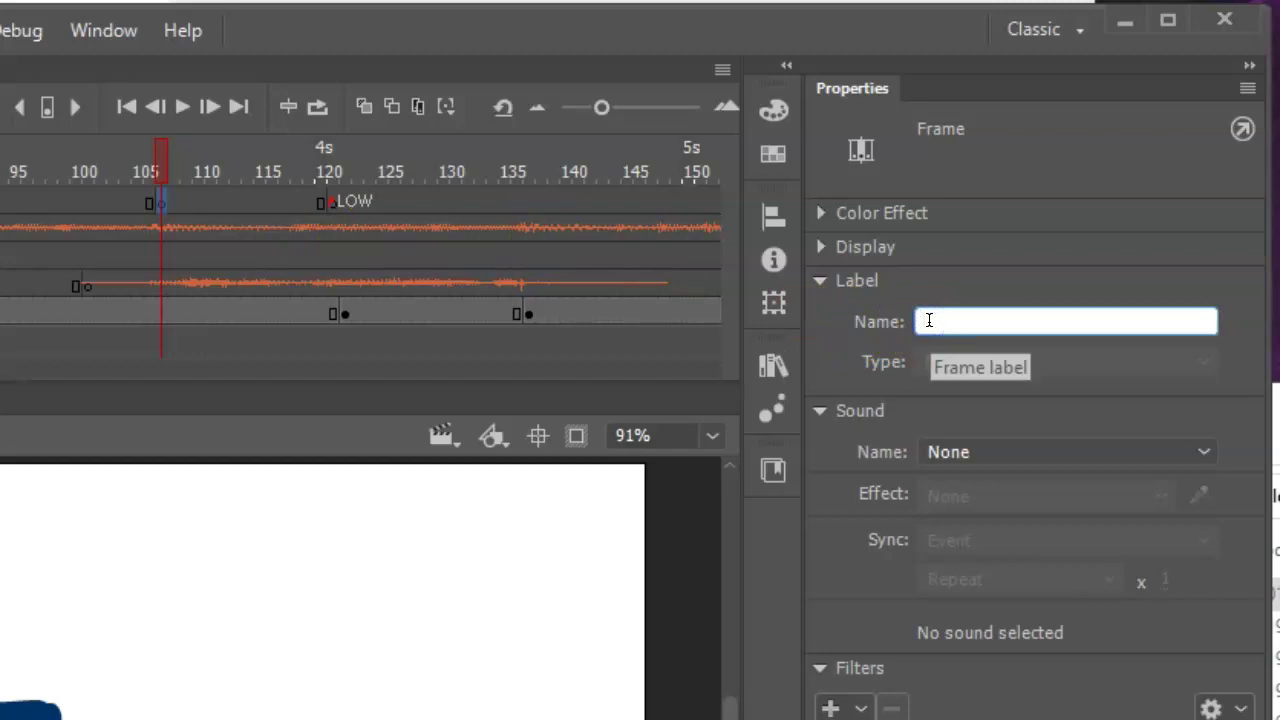
pyautogui.write('H')
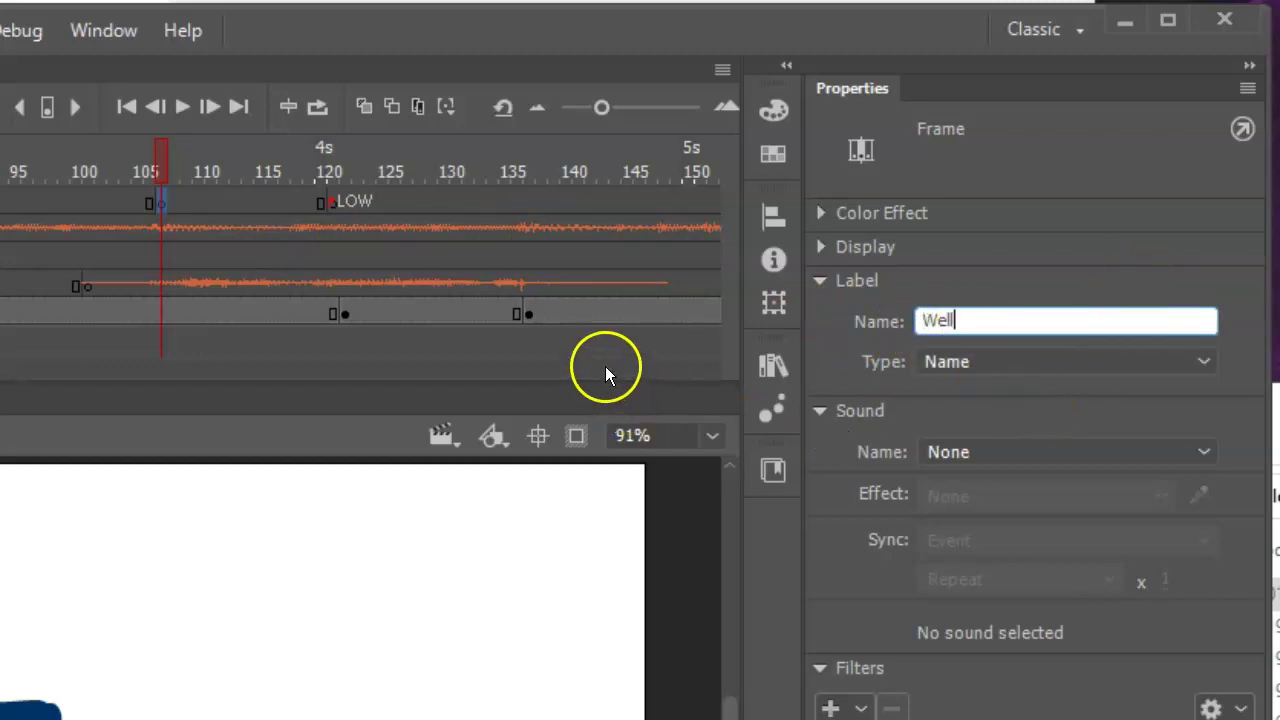
pyautogui.hscroll(5, 603, 363)
pyautogui.hscroll(-5, 603, 363)
pyautogui.click(263, 162)
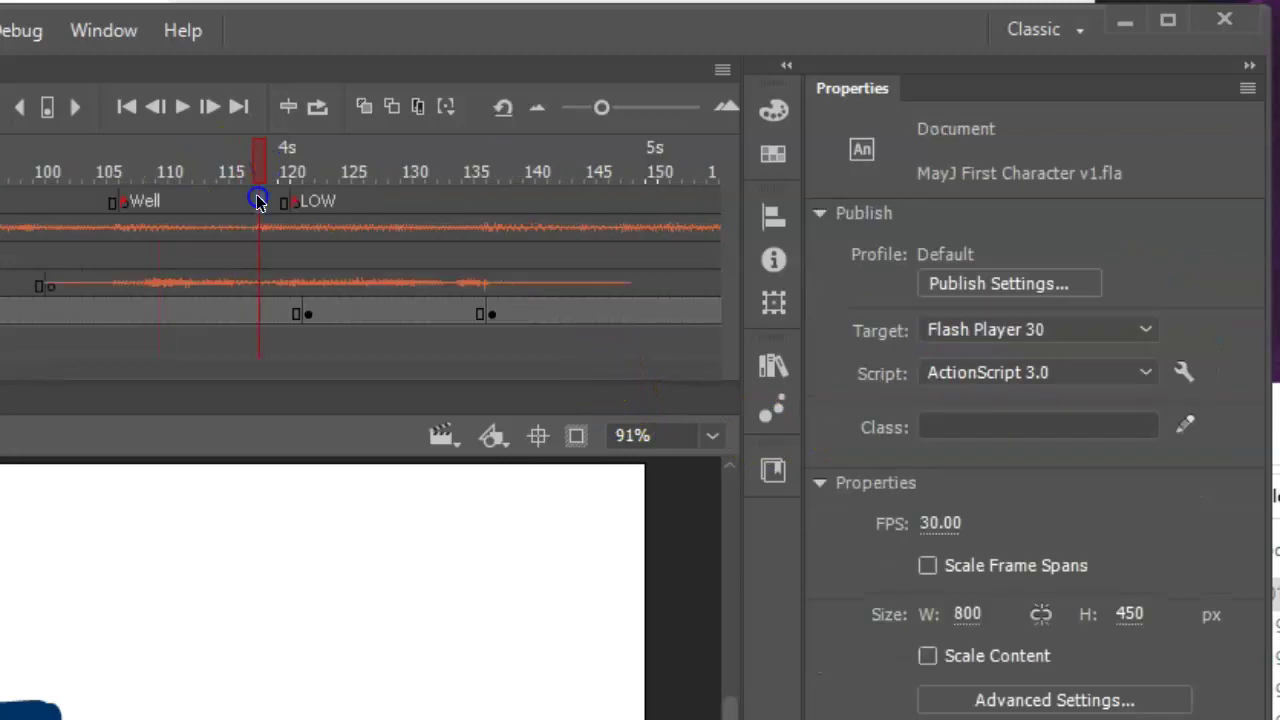
pyautogui.click(257, 201)
pyautogui.click(249, 205)
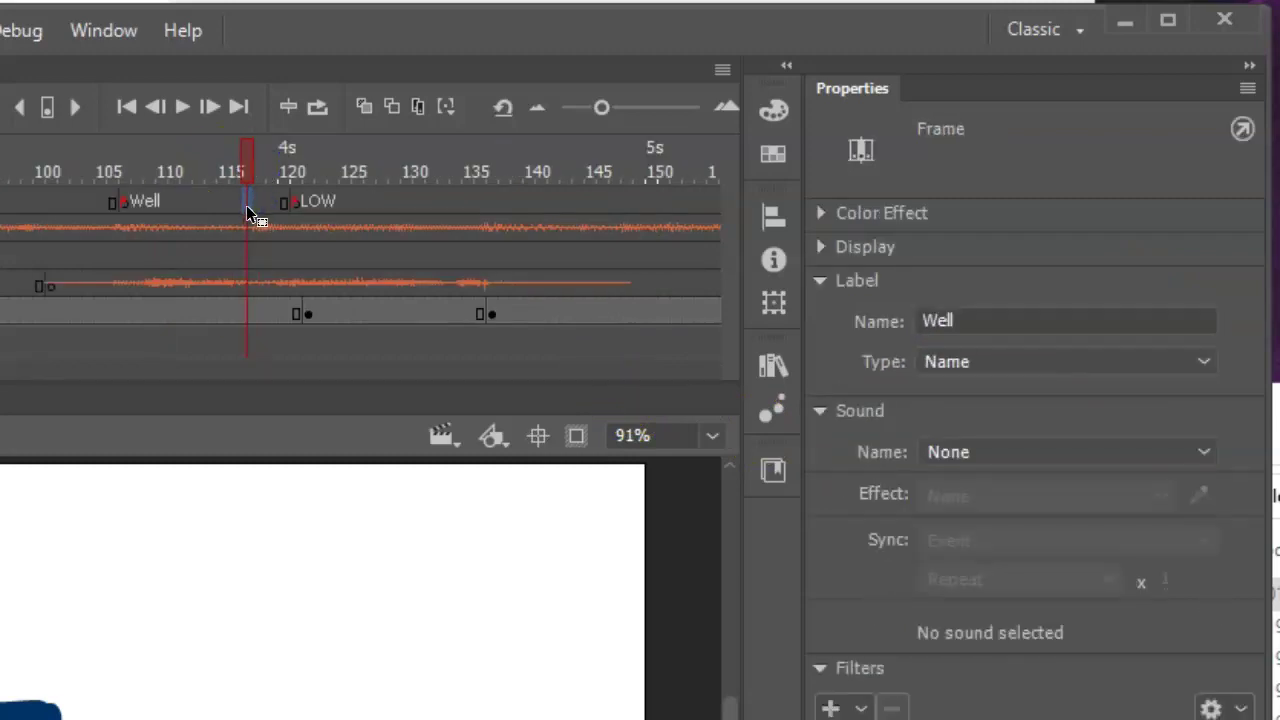
pyautogui.press('F7')
pyautogui.click(930, 321)
pyautogui.write('Heh')
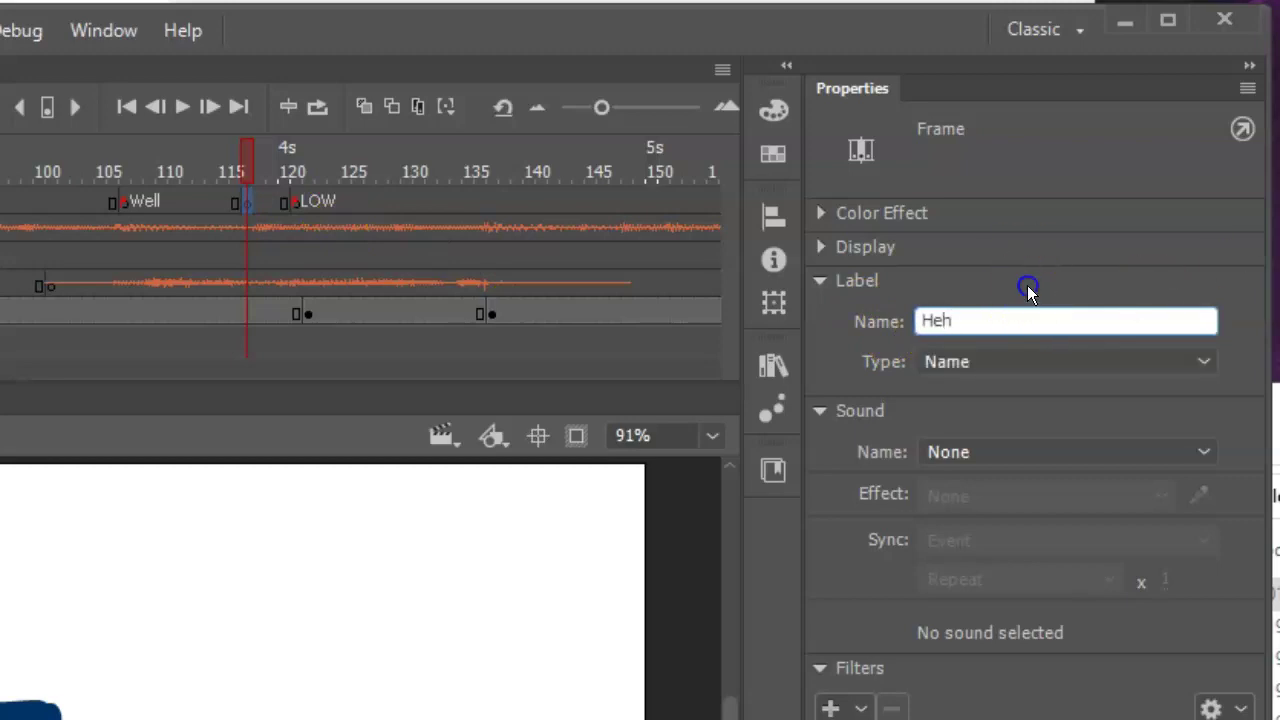
pyautogui.click(1028, 288)
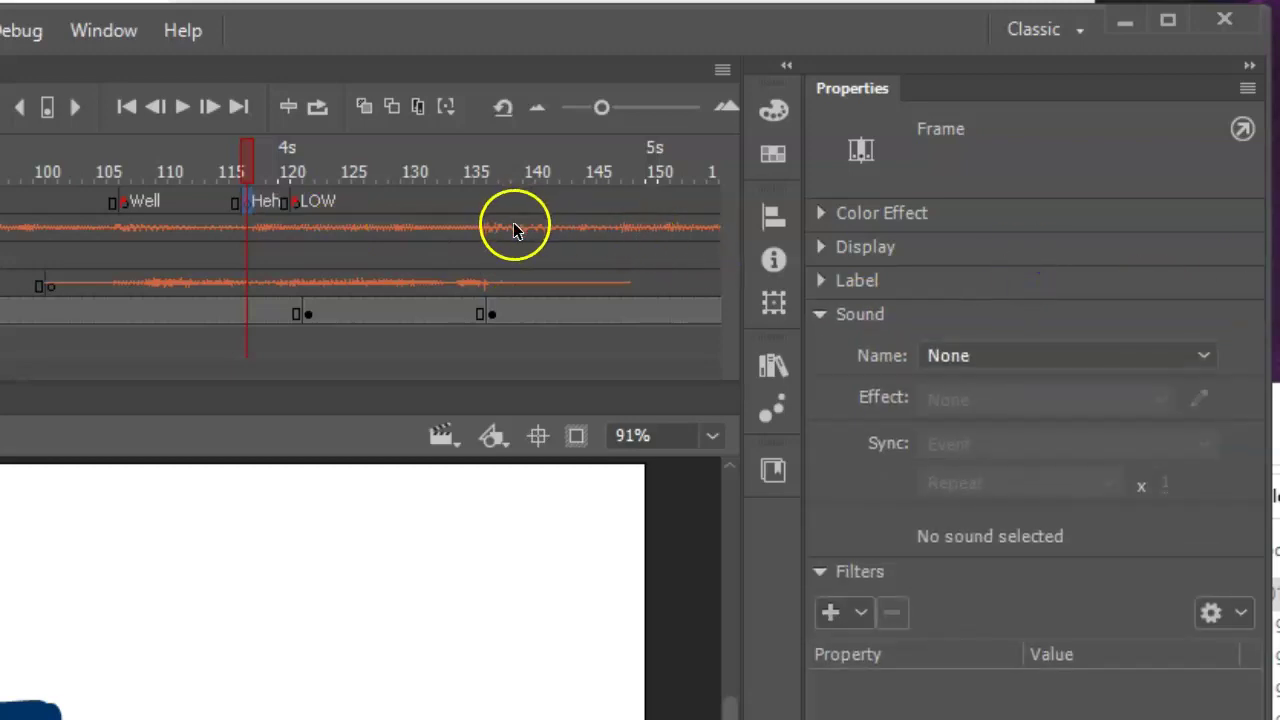
# Add Script-layer keyframes labelled 'Th' at frame 132 and 'air' at frame 138.
pyautogui.moveTo(257, 158); pyautogui.dragTo(446, 175)
pyautogui.click(446, 200)
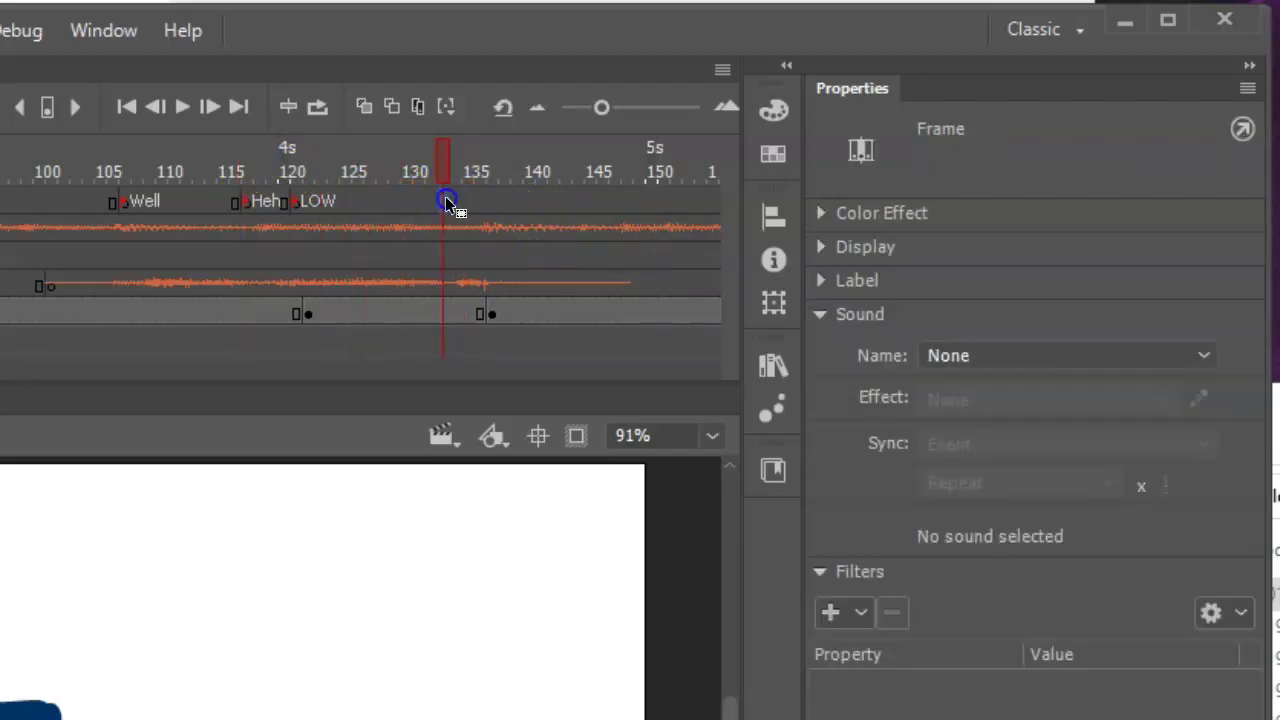
pyautogui.press('F6')
pyautogui.click(857, 280)
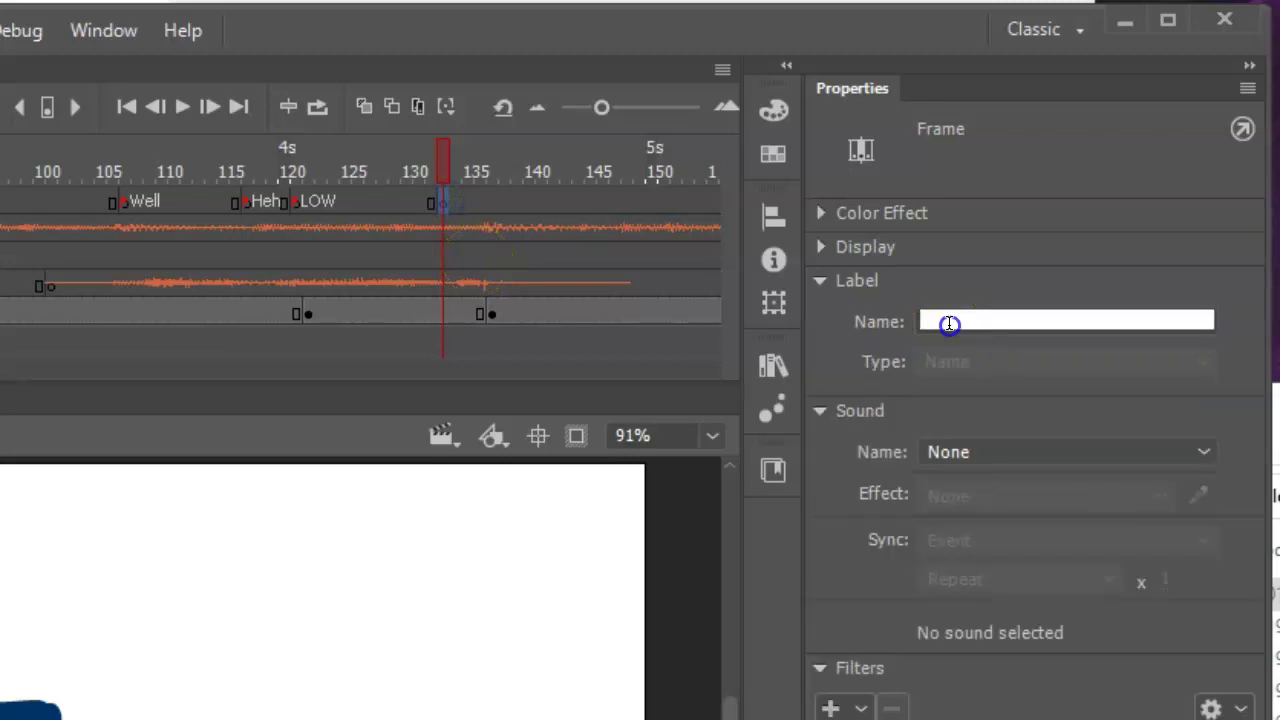
pyautogui.click(949, 322)
pyautogui.write('Th')
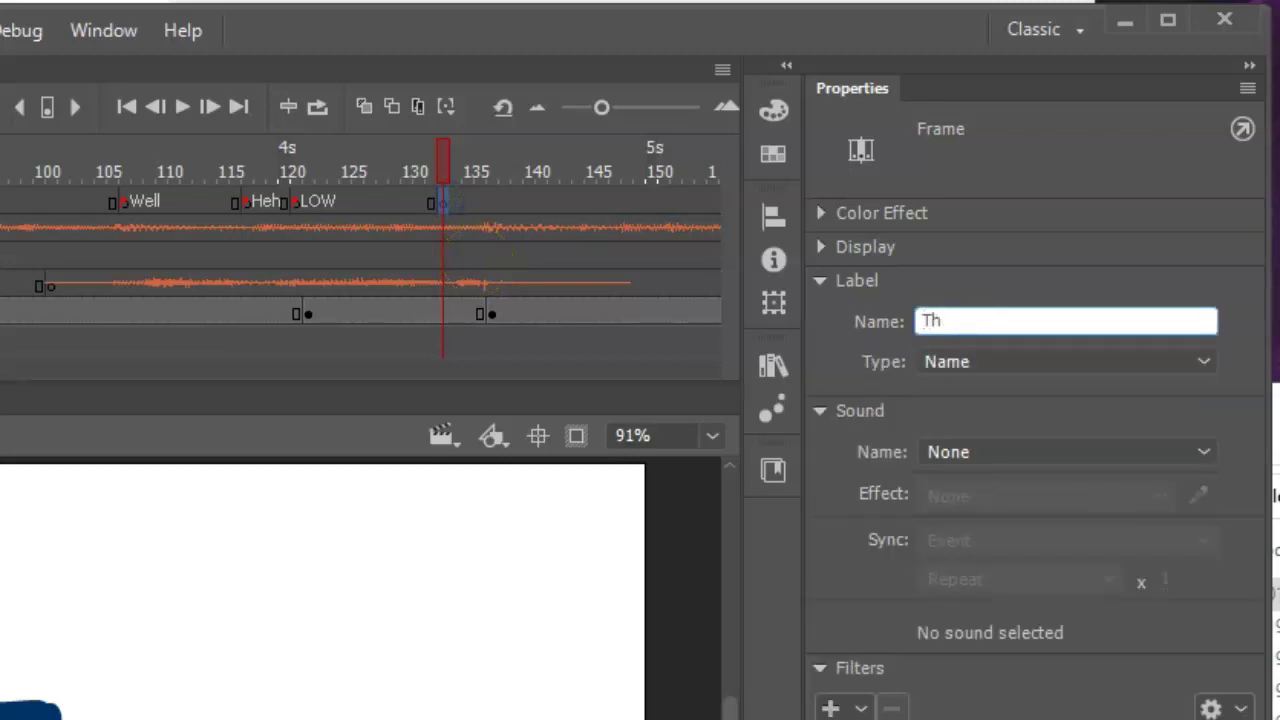
pyautogui.moveTo(443, 163); pyautogui.dragTo(527, 168)
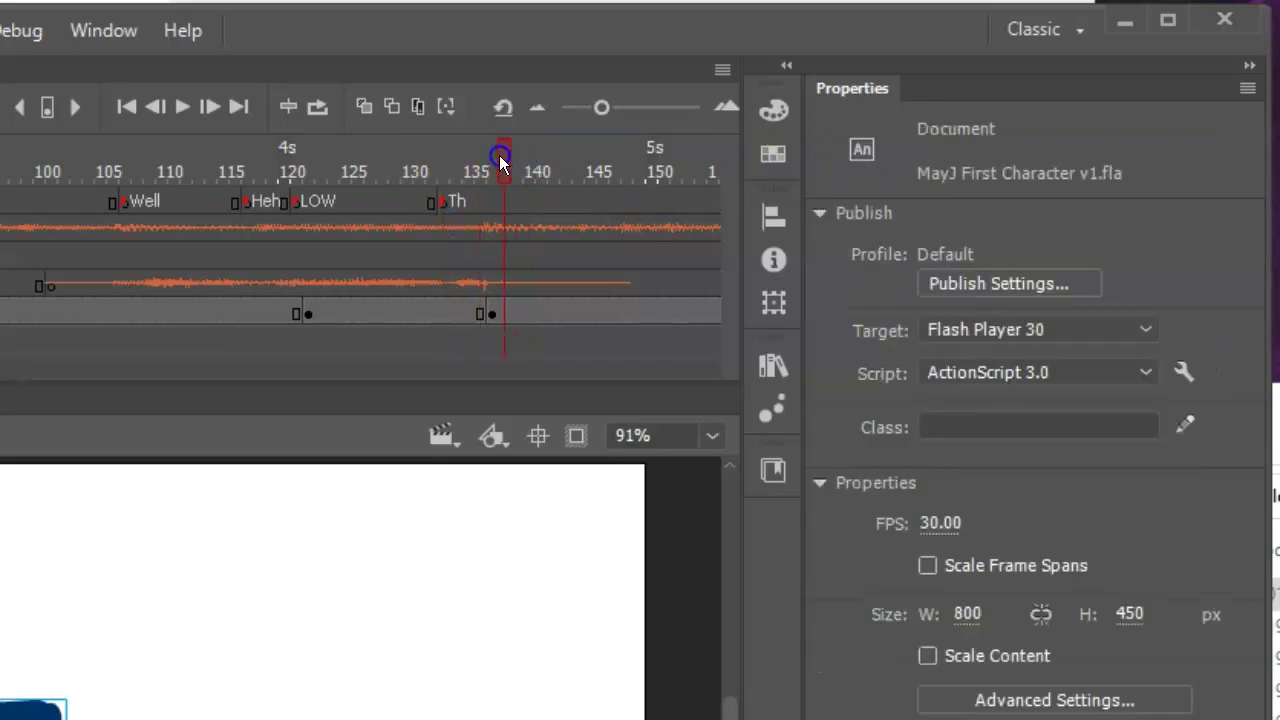
pyautogui.click(515, 203)
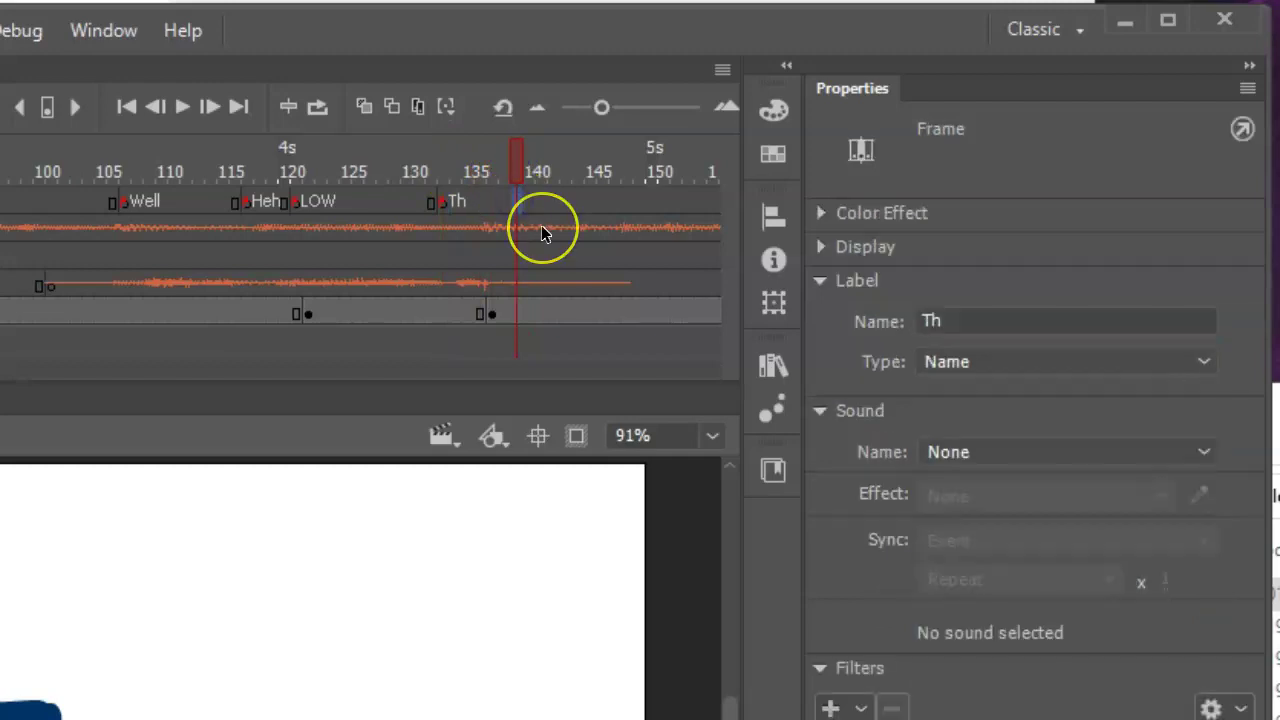
pyautogui.press('F7')
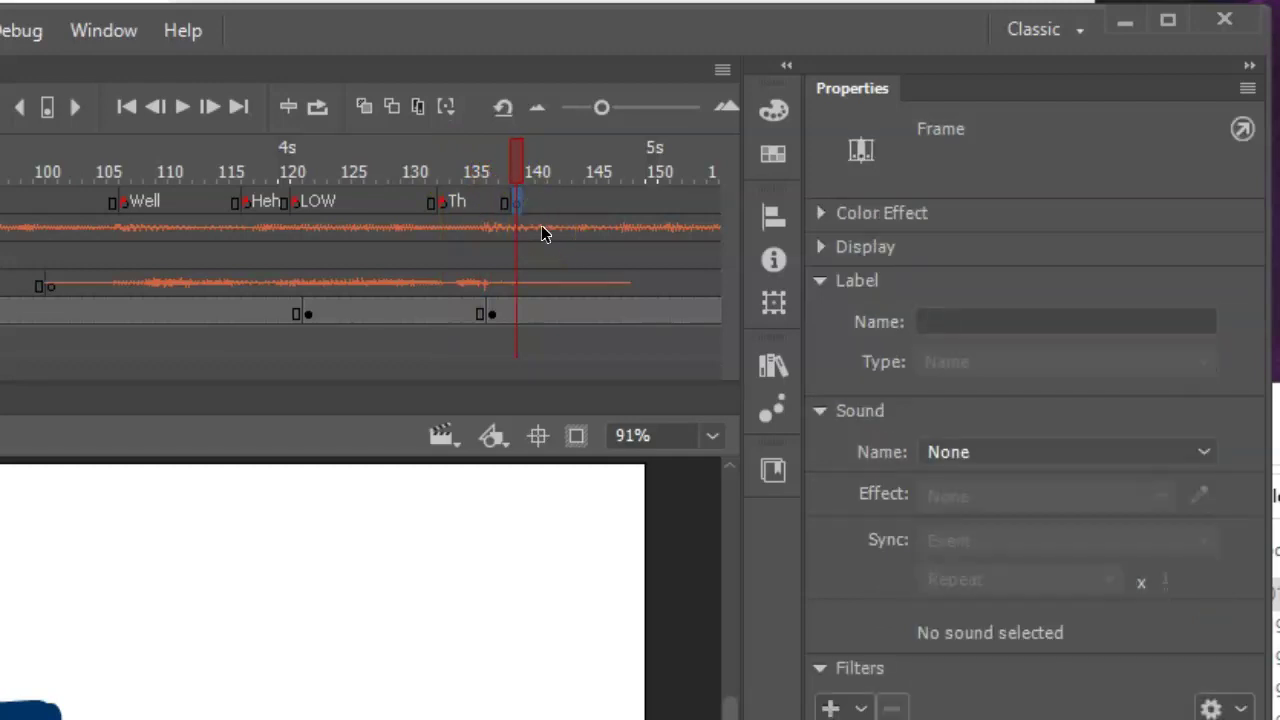
pyautogui.click(951, 316)
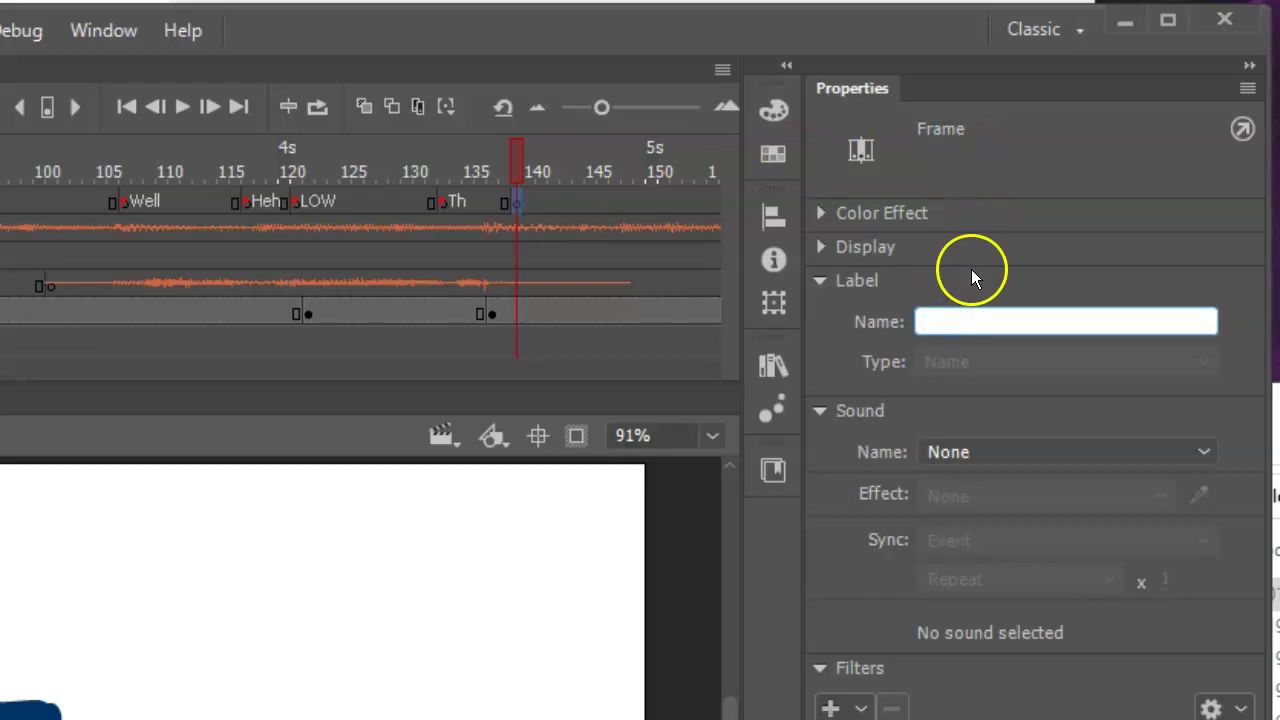
pyautogui.write('e')
pyautogui.press('BackSpace')
pyautogui.write('air')
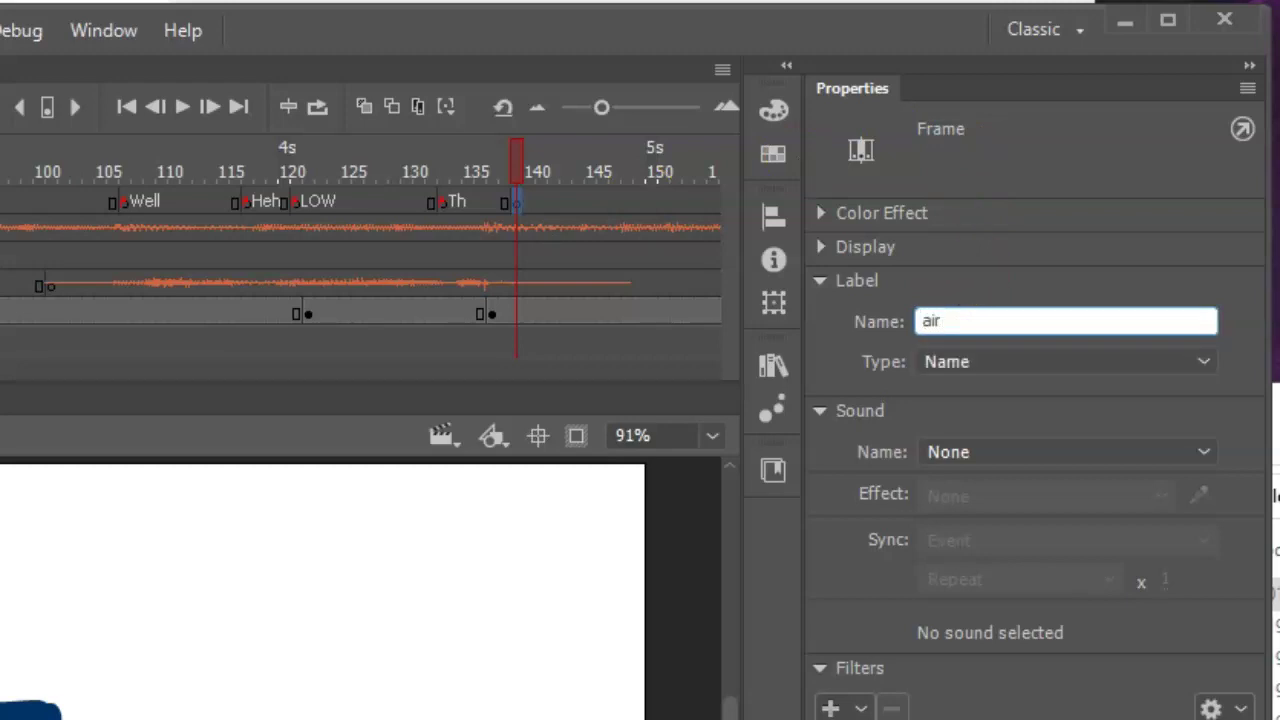
pyautogui.press('Tab')
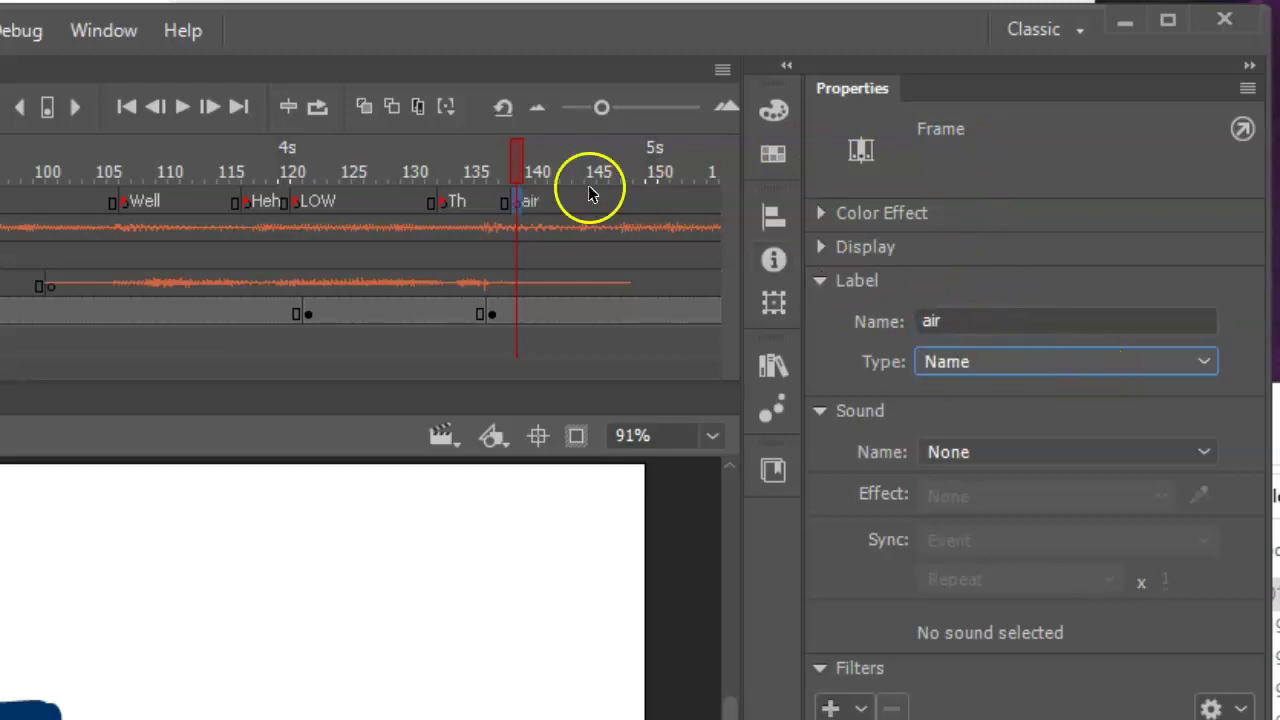
# Add a keyframe labelled 'H' at frame 150, then return to frame 92.
pyautogui.moveTo(517, 153); pyautogui.dragTo(612, 167)
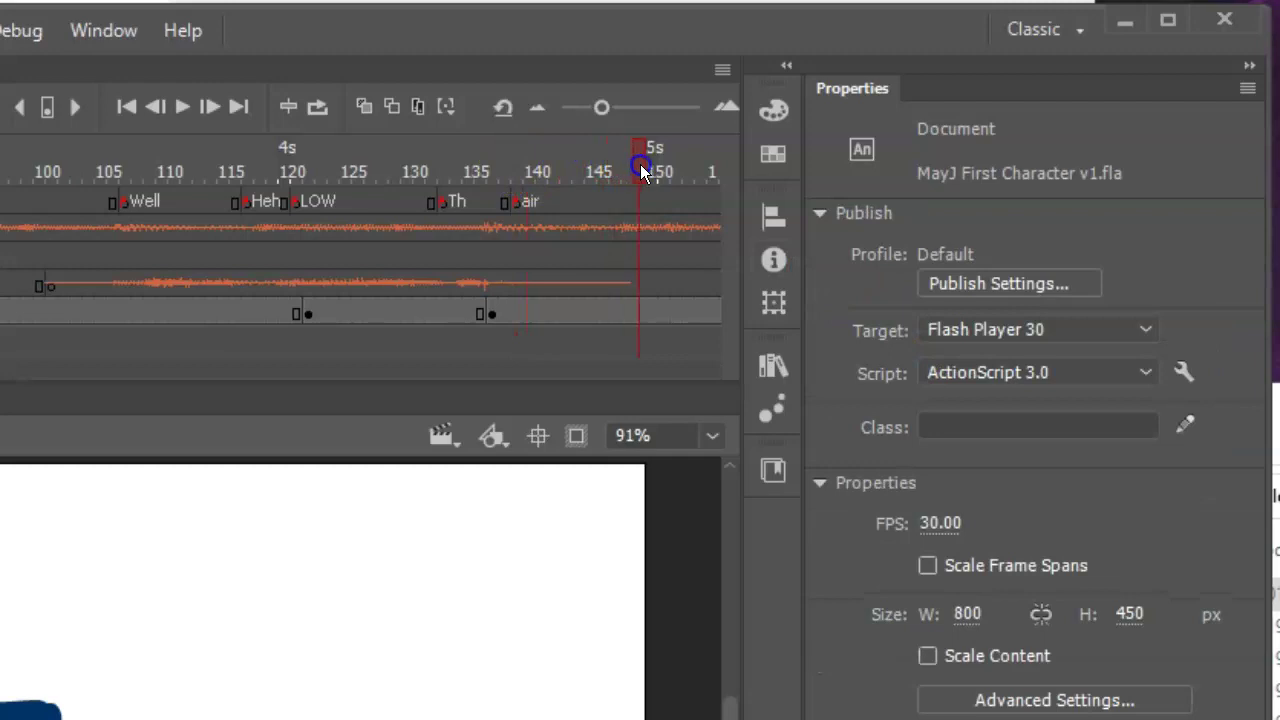
pyautogui.click(648, 199)
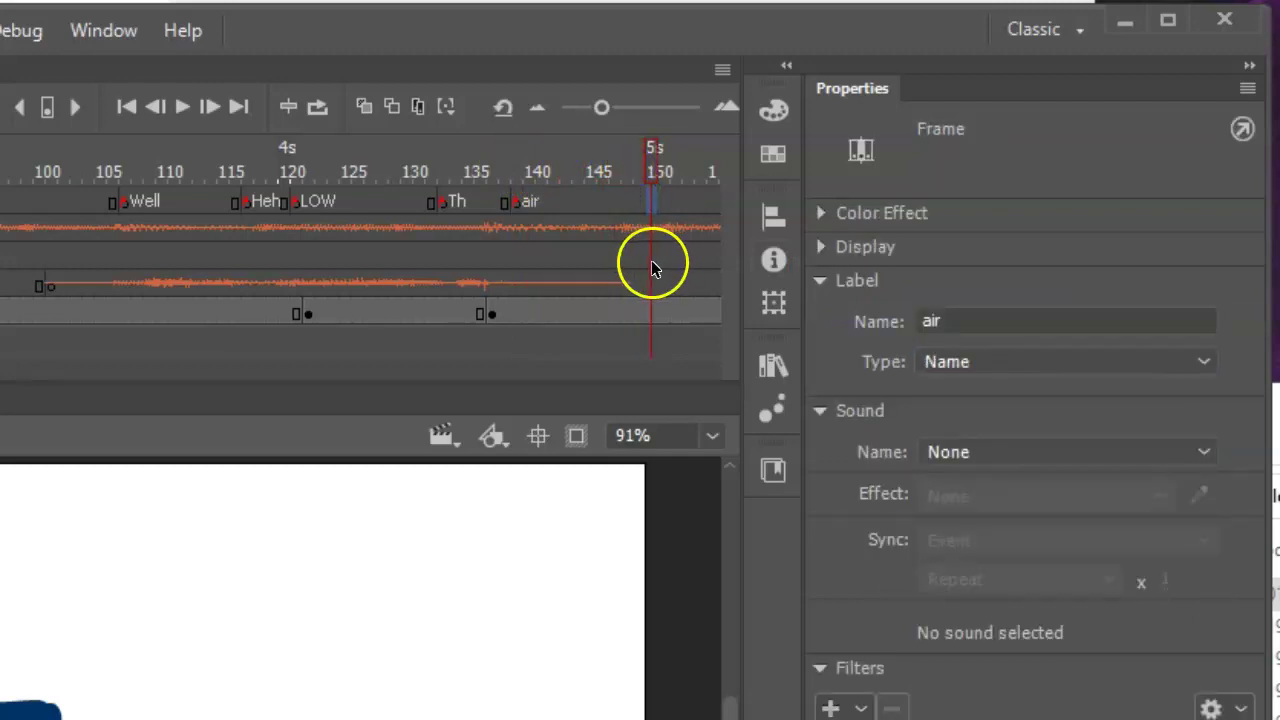
pyautogui.press('F6')
pyautogui.click(650, 253)
pyautogui.moveTo(660, 160)
pyautogui.mouseDown()
pyautogui.moveTo(609, 157)
pyautogui.moveTo(640, 166)
pyautogui.mouseUp()
pyautogui.click(653, 205)
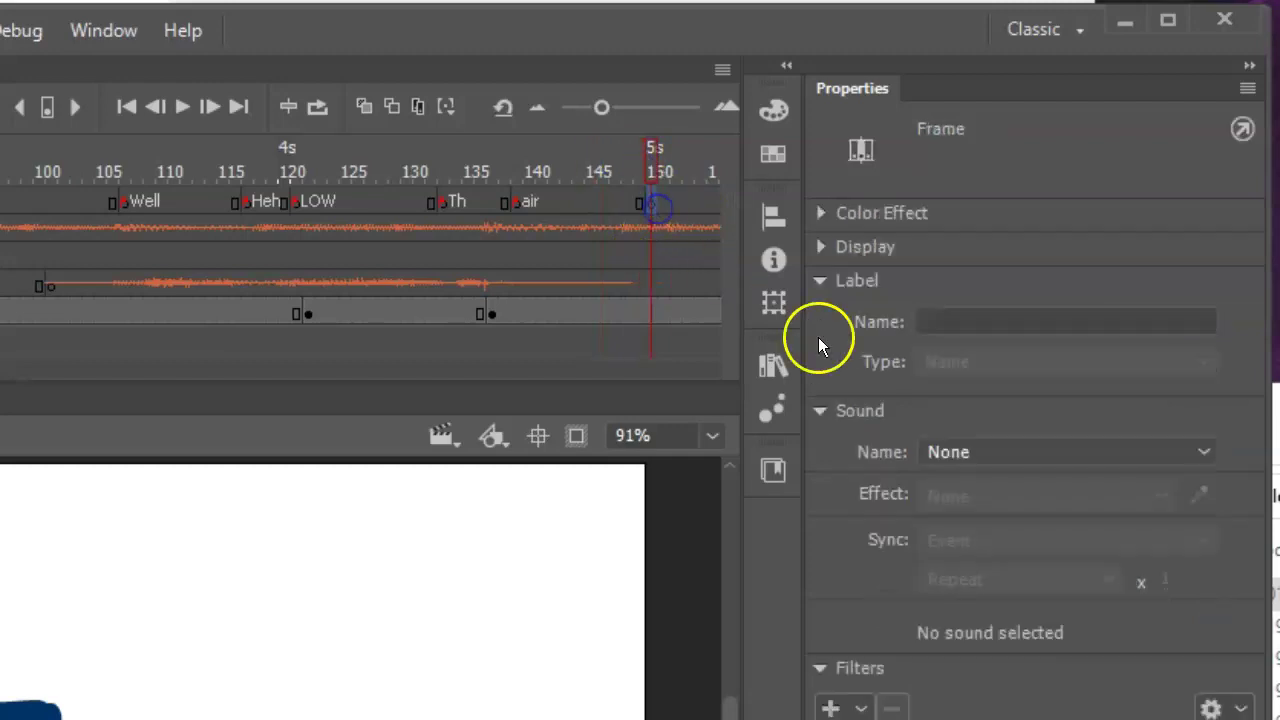
pyautogui.click(943, 321)
pyautogui.write('H')
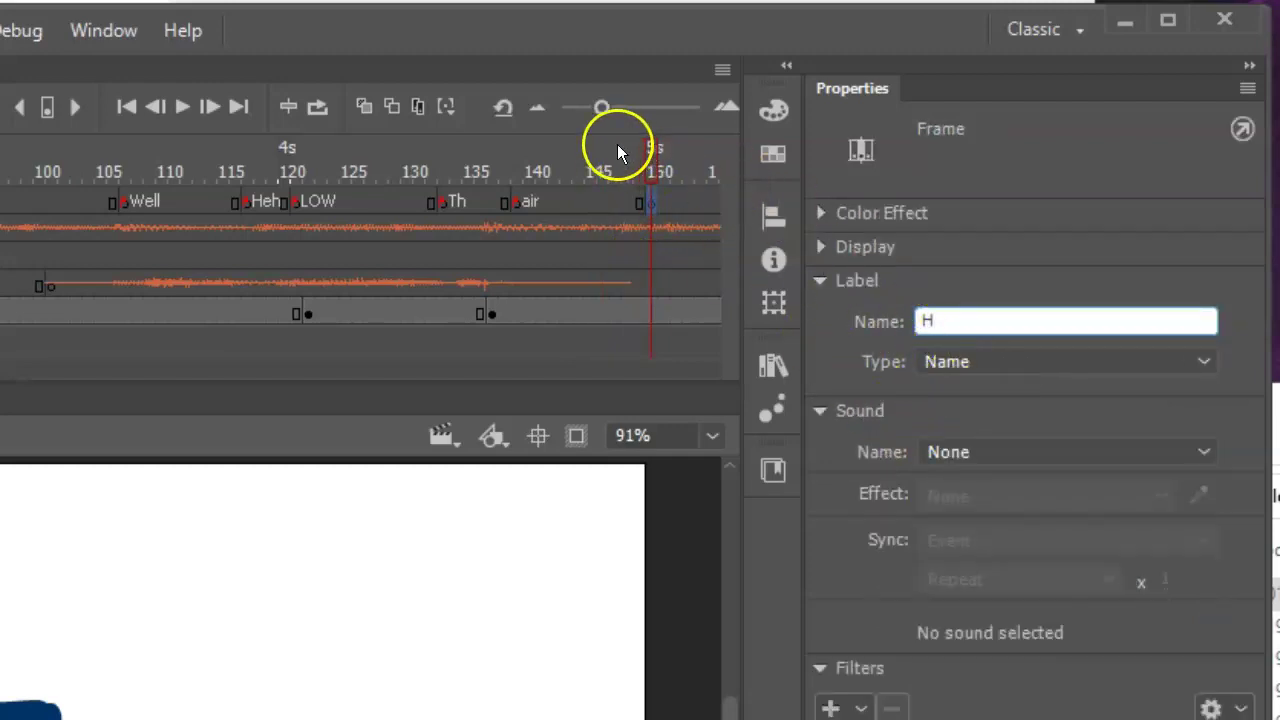
pyautogui.moveTo(617, 144); pyautogui.dragTo(0, 171)
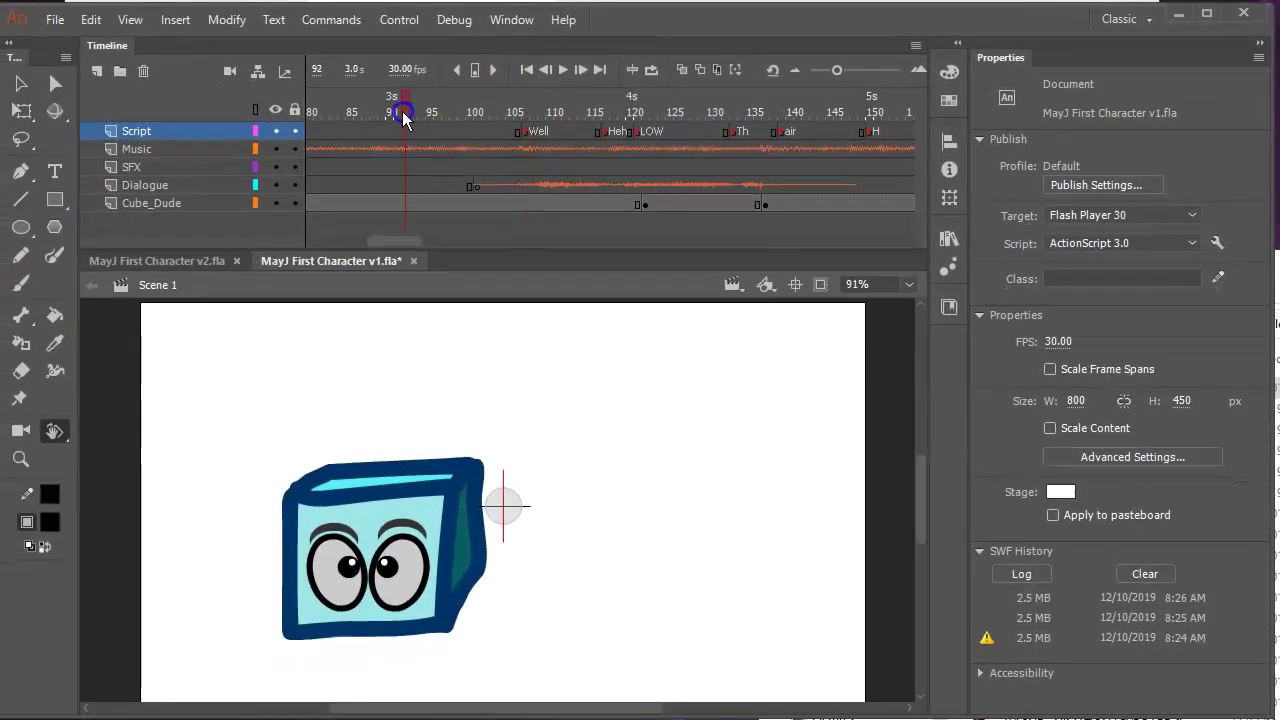
# Insert a new layer above Cube_Dude and name it 'Mouth'.
pyautogui.click(421, 203)
pyautogui.click(128, 209)
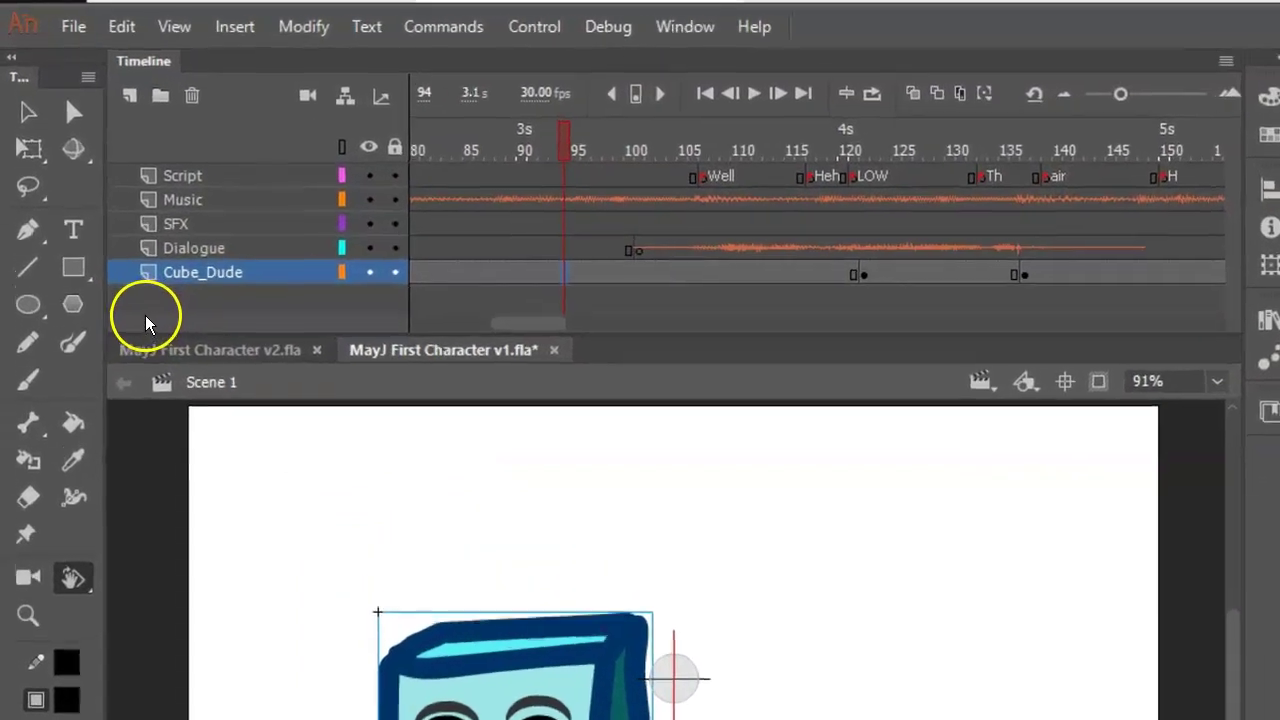
pyautogui.click(105, 80)
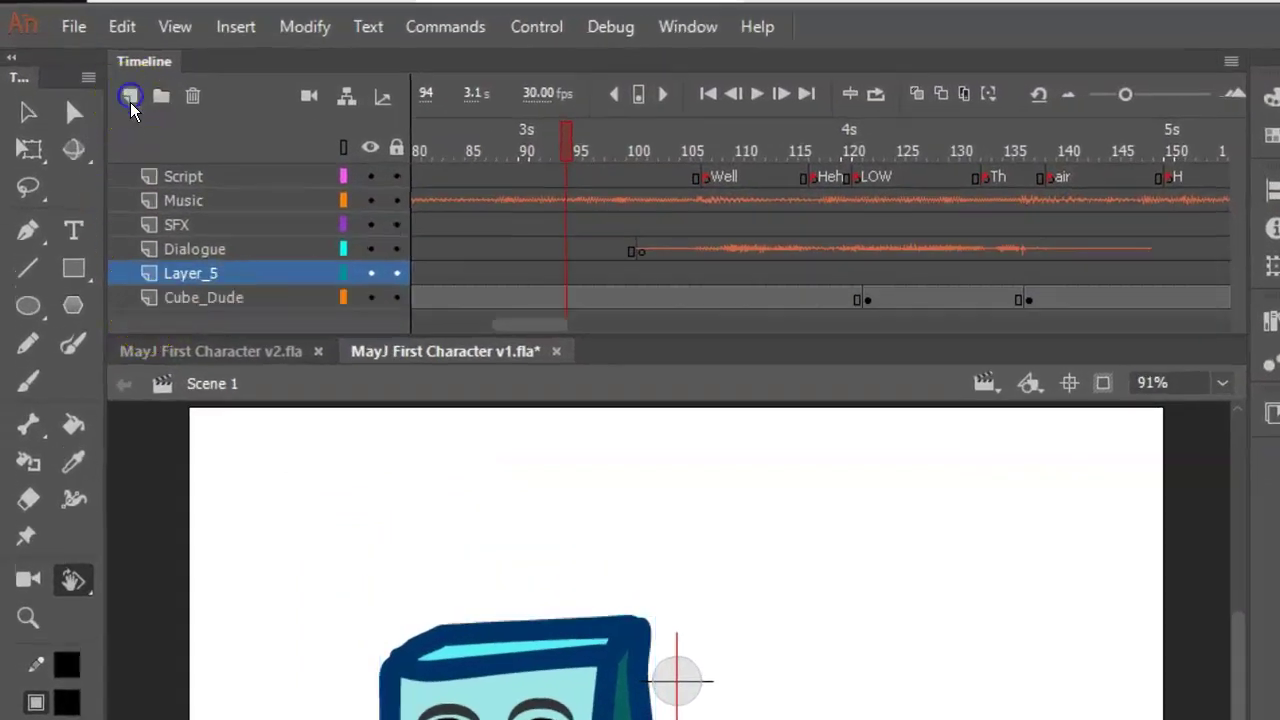
pyautogui.doubleClick(190, 273)
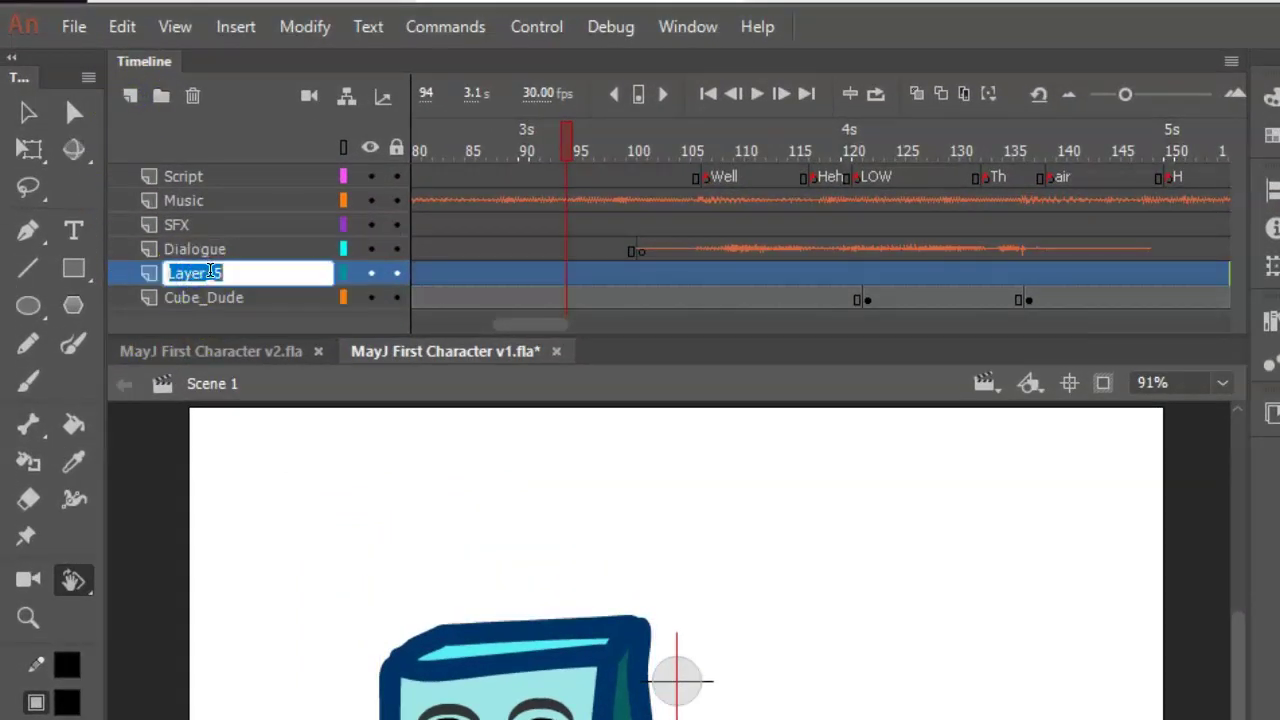
pyautogui.write('Mouth')
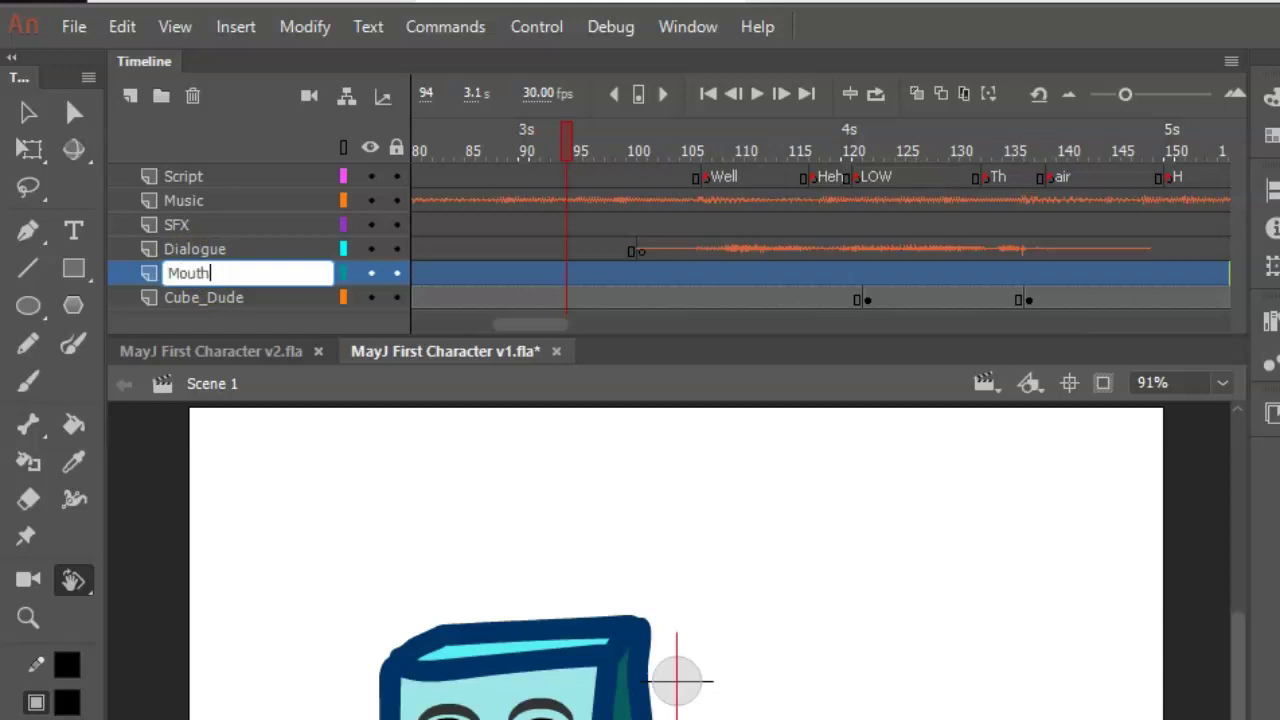
pyautogui.press('Return')
pyautogui.click(243, 299)
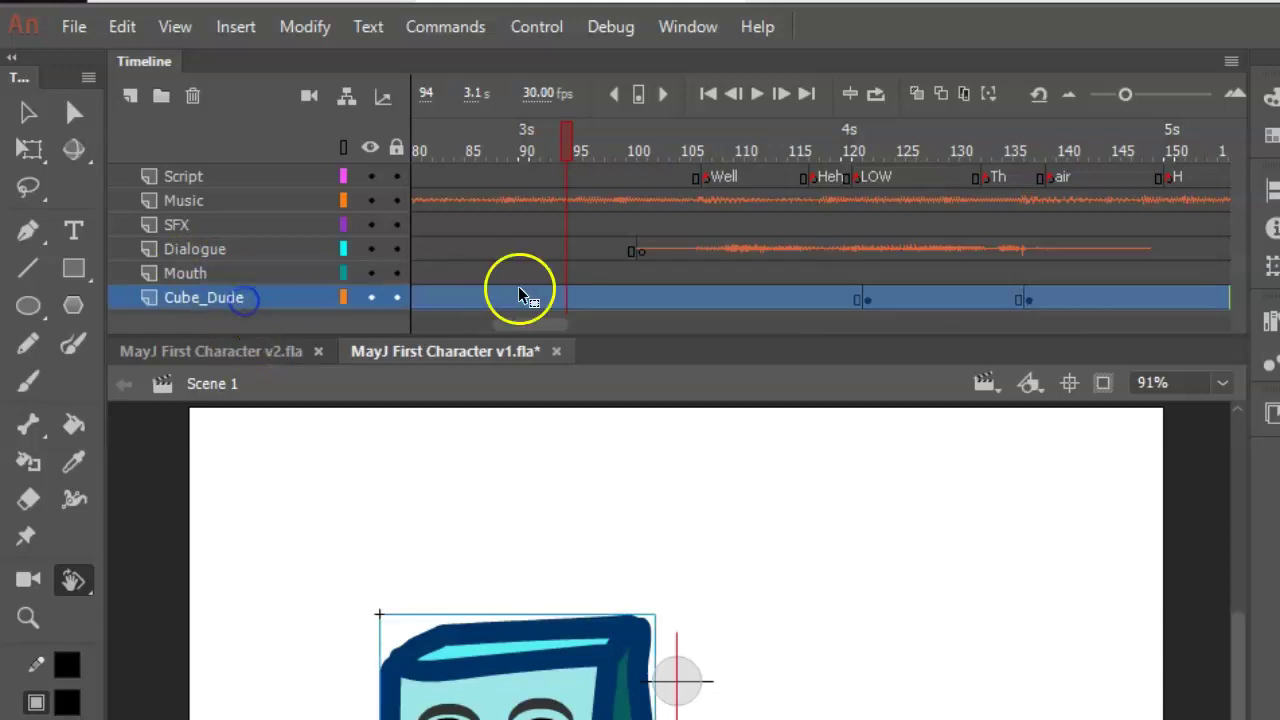
# Add a keyframe at frame 94 on Cube_Dude and break apart the cube character.
pyautogui.click(568, 303)
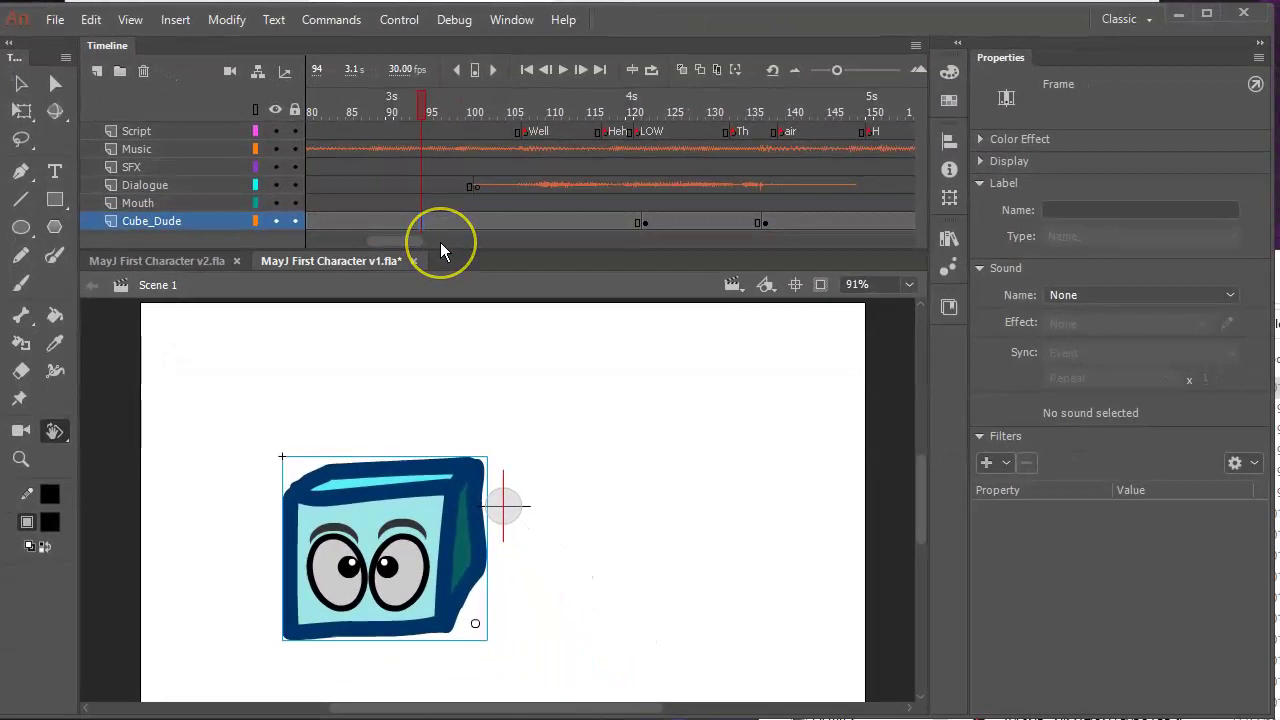
pyautogui.press('F6')
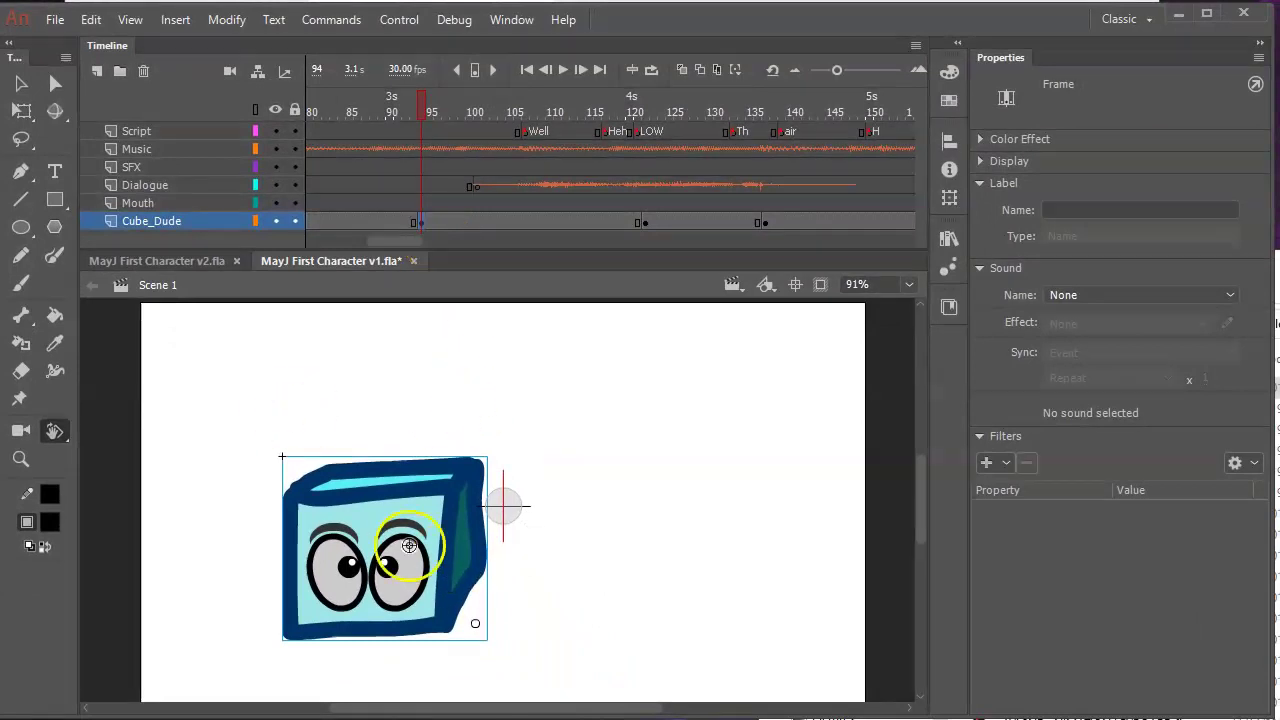
pyautogui.click(21, 84)
pyautogui.click(425, 545)
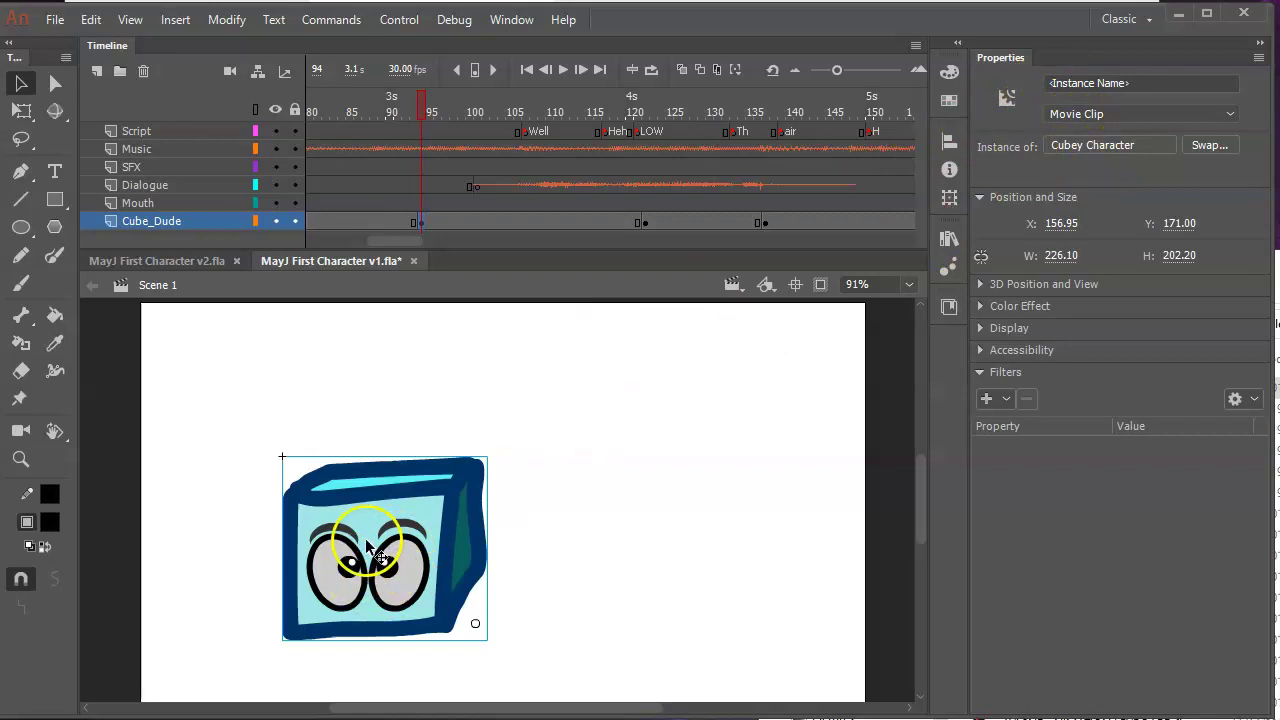
pyautogui.click(238, 30)
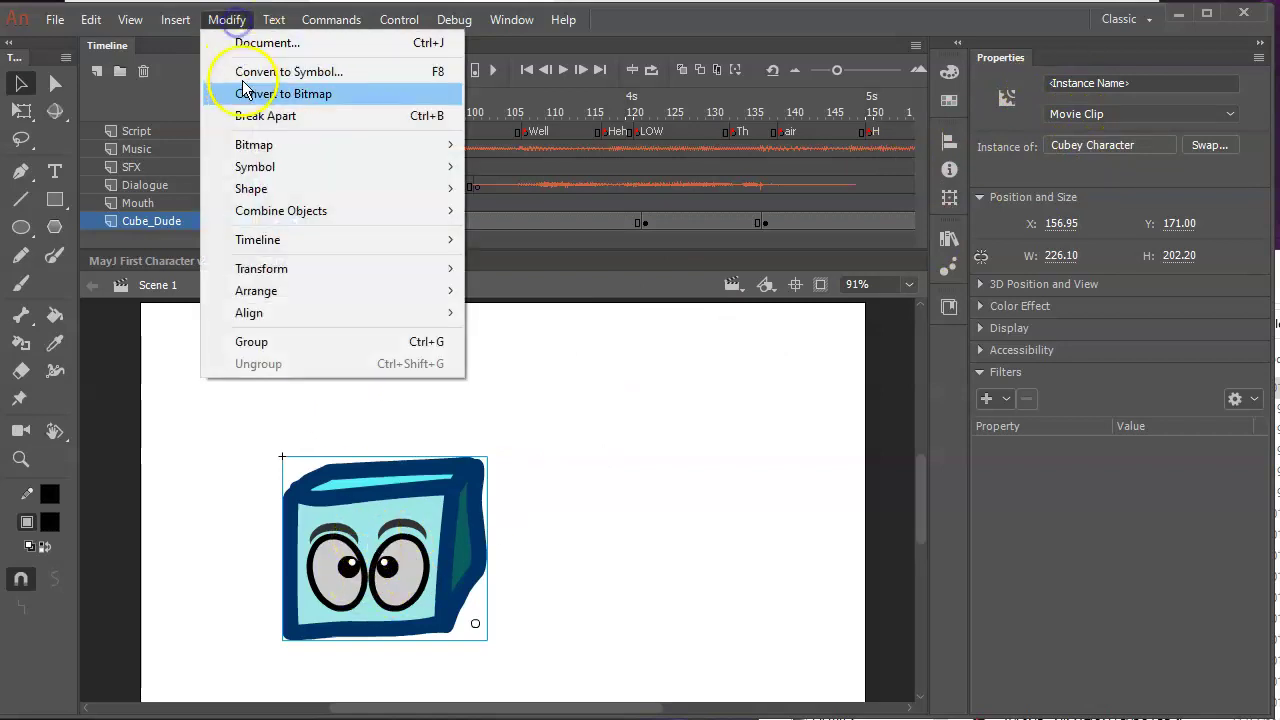
pyautogui.click(251, 118)
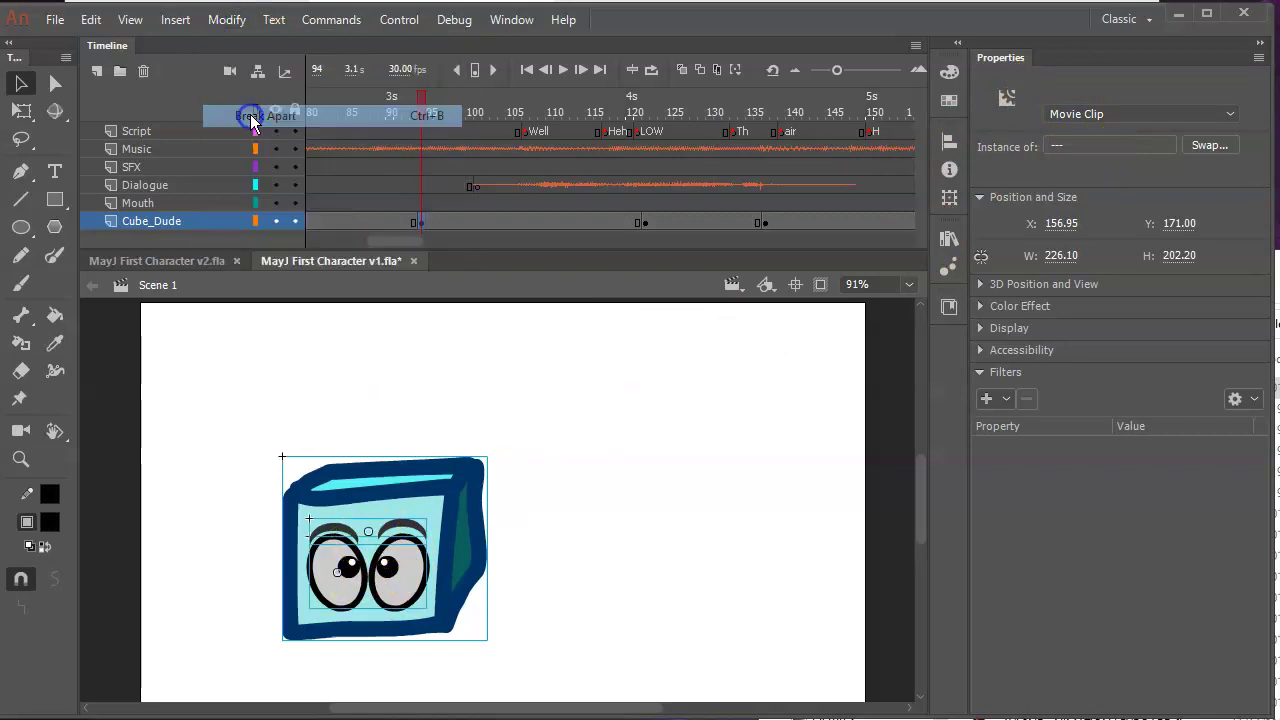
# Nudge the cube's eyes up from Y 239.10 to 224.80.
pyautogui.click(402, 415)
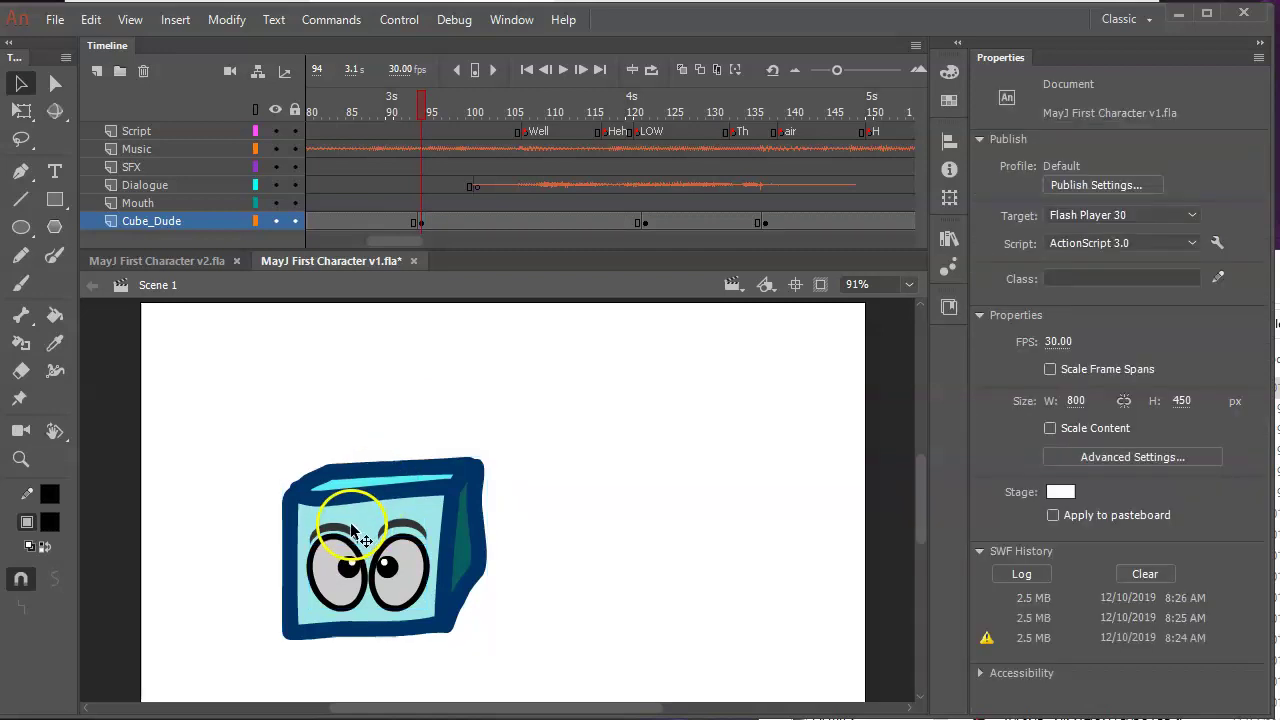
pyautogui.click(397, 535)
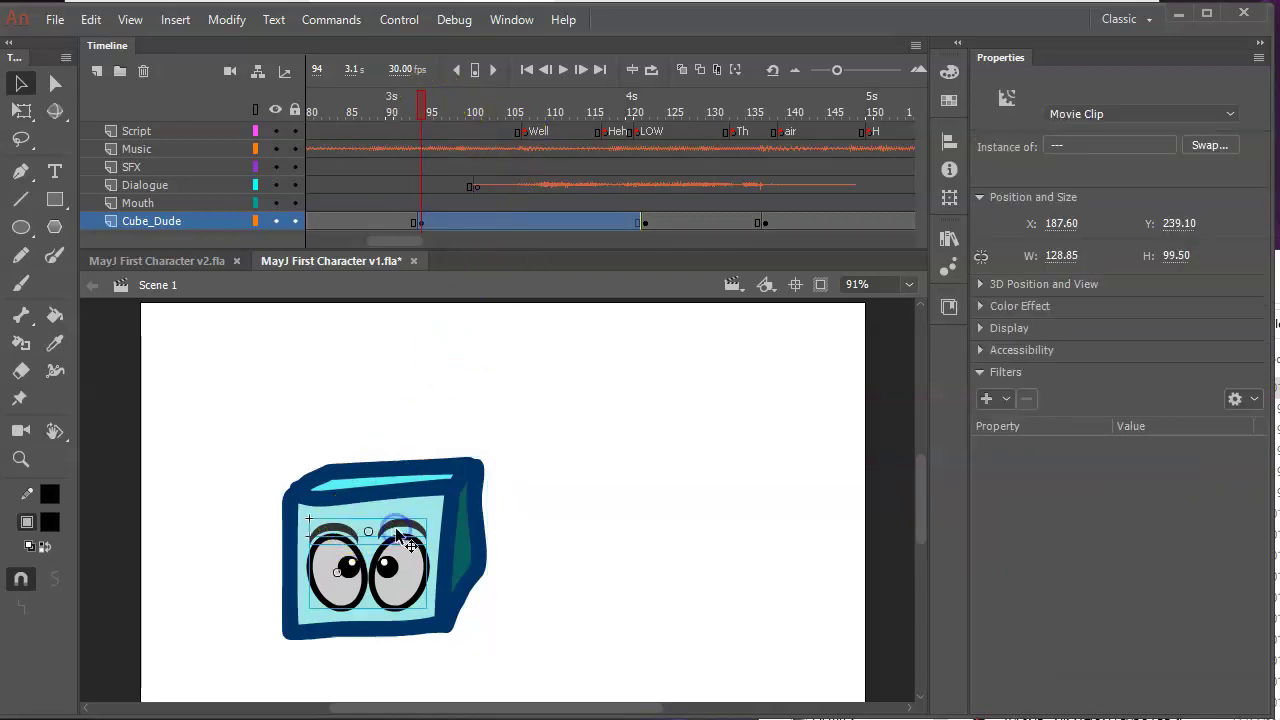
pyautogui.hotkey('shift', 'Up')
pyautogui.hotkey('shift', 'Up')
pyautogui.hotkey('shift', 'Up')
pyautogui.hotkey('shift', 'Down')
pyautogui.press('Down')
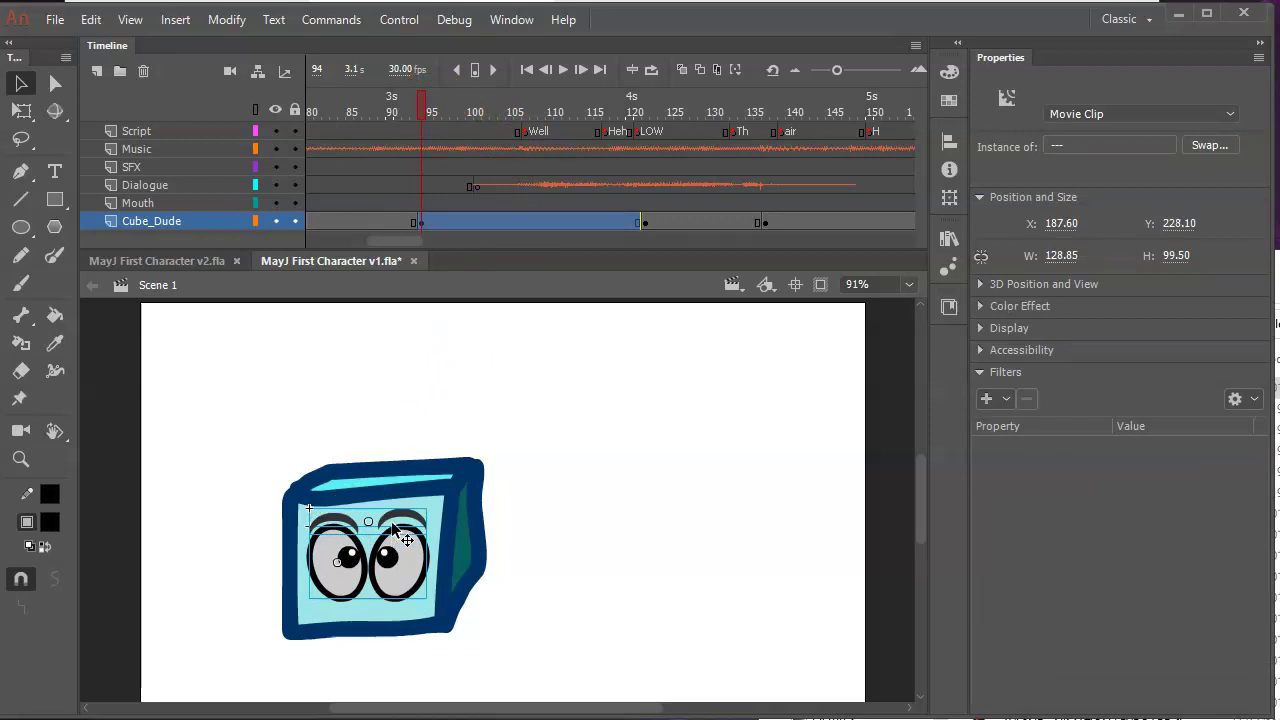
pyautogui.press('Up')
pyautogui.press('Up')
pyautogui.press('Up')
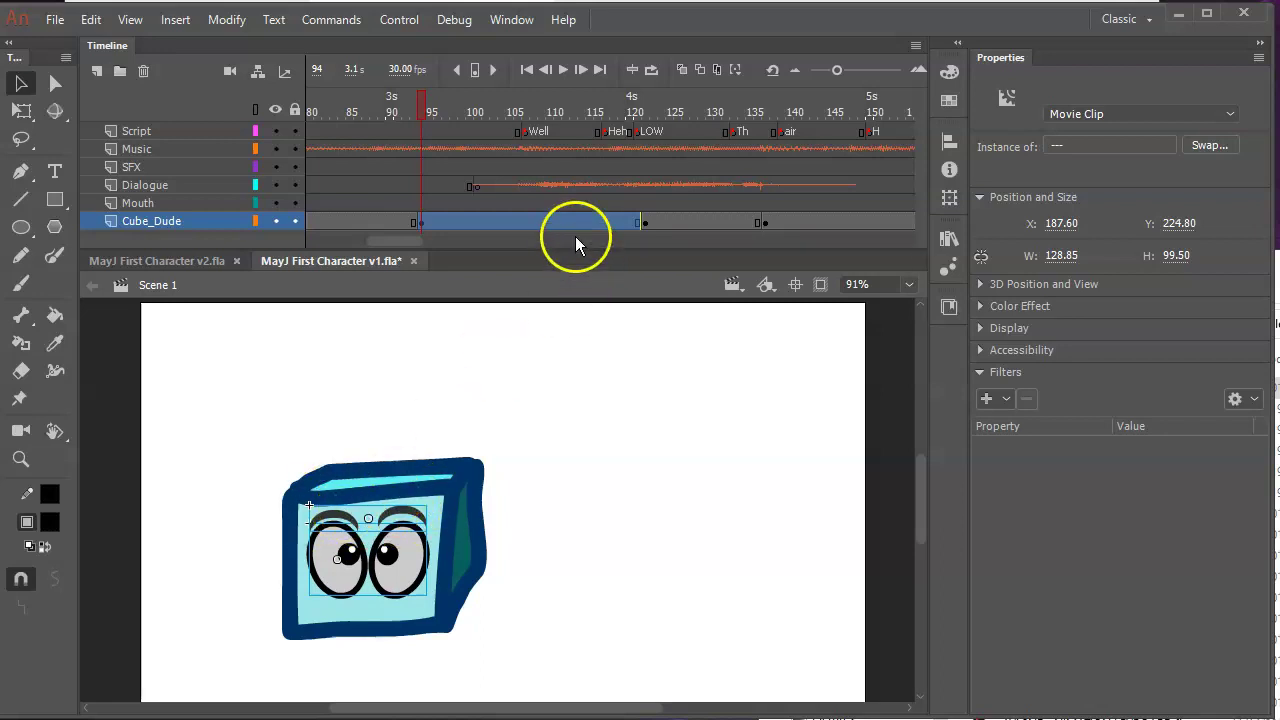
pyautogui.click(420, 222)
pyautogui.click(466, 105)
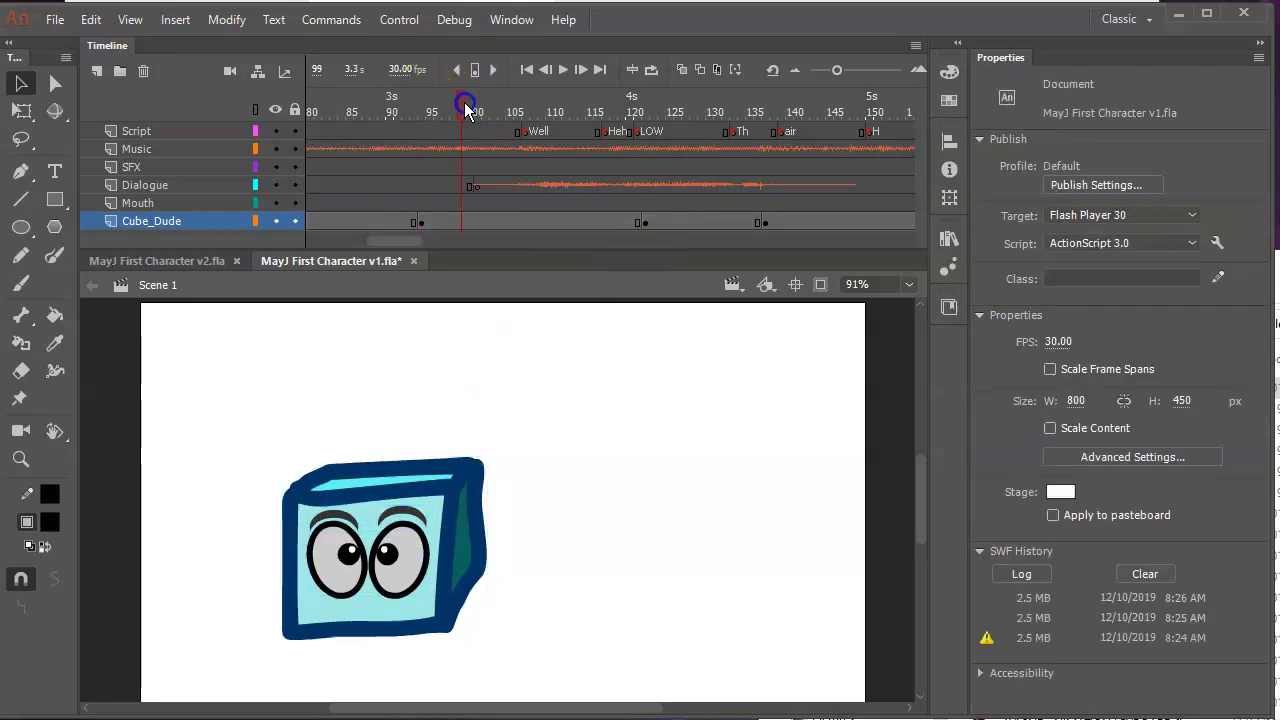
# Add a keyframe at frame 94 on Mouth and brush a smile at size 7.
pyautogui.click(423, 204)
pyautogui.moveTo(424, 215); pyautogui.dragTo(447, 211)
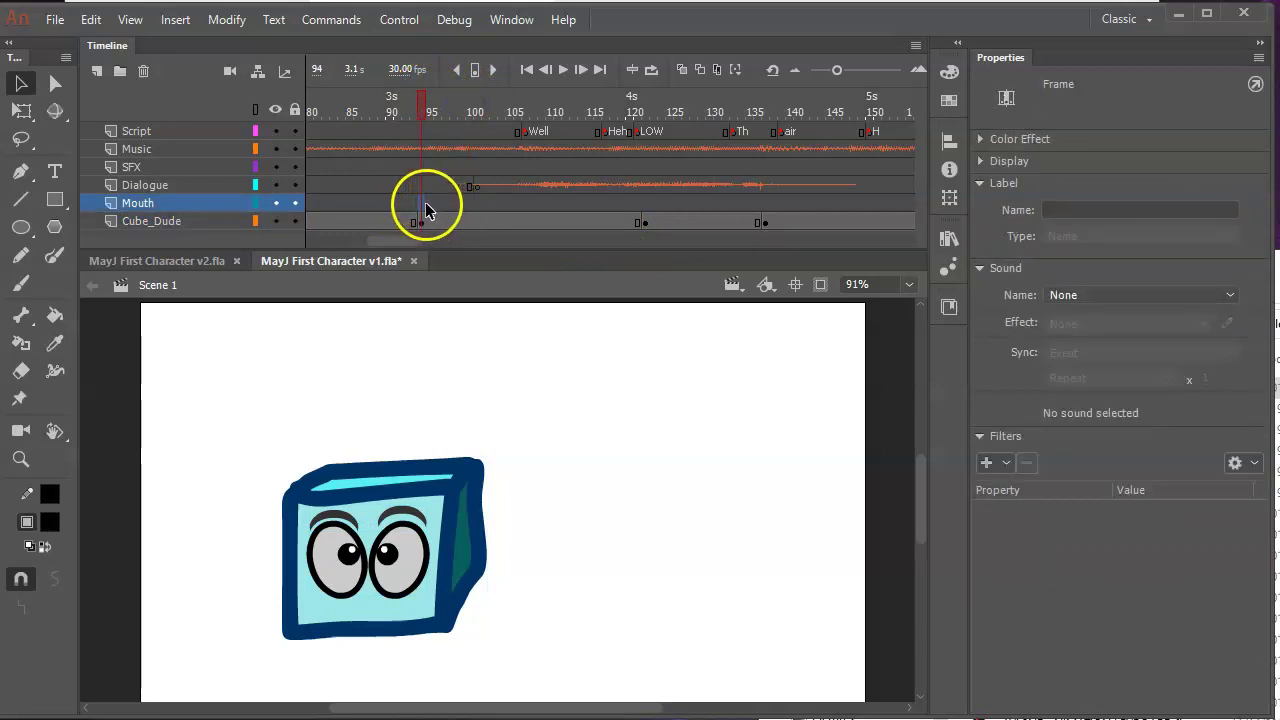
pyautogui.press('F7')
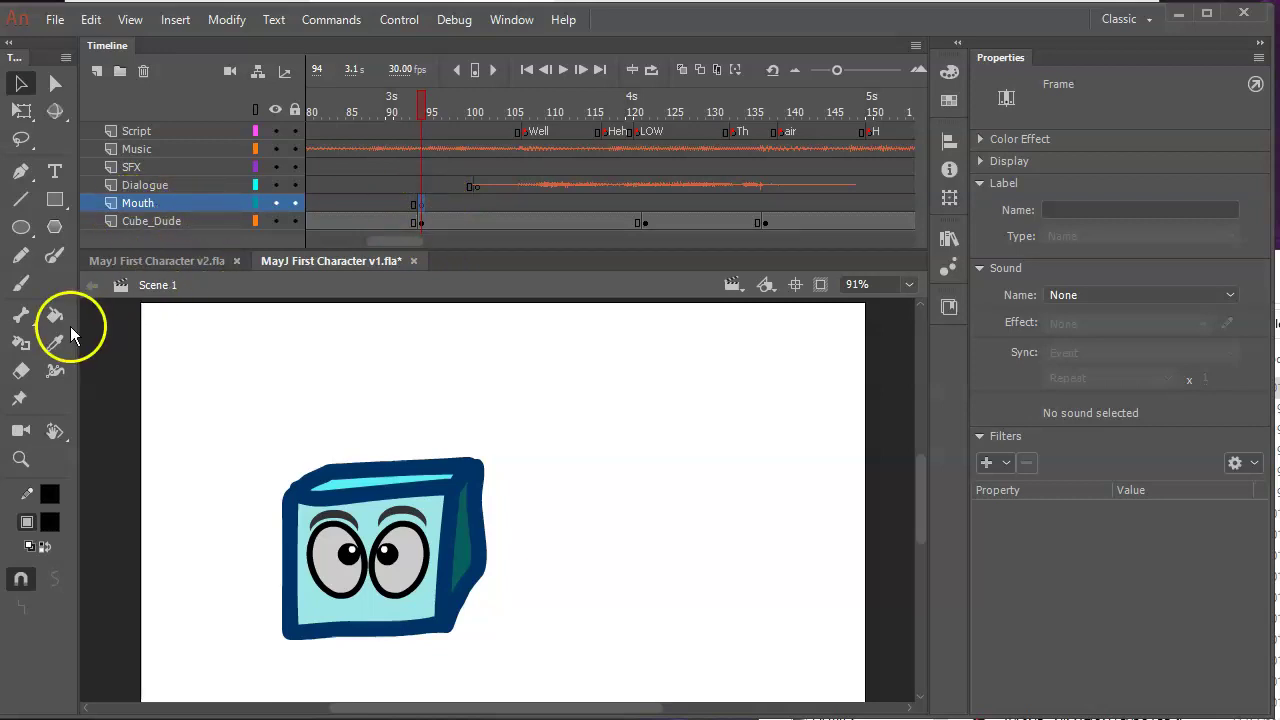
pyautogui.click(21, 283)
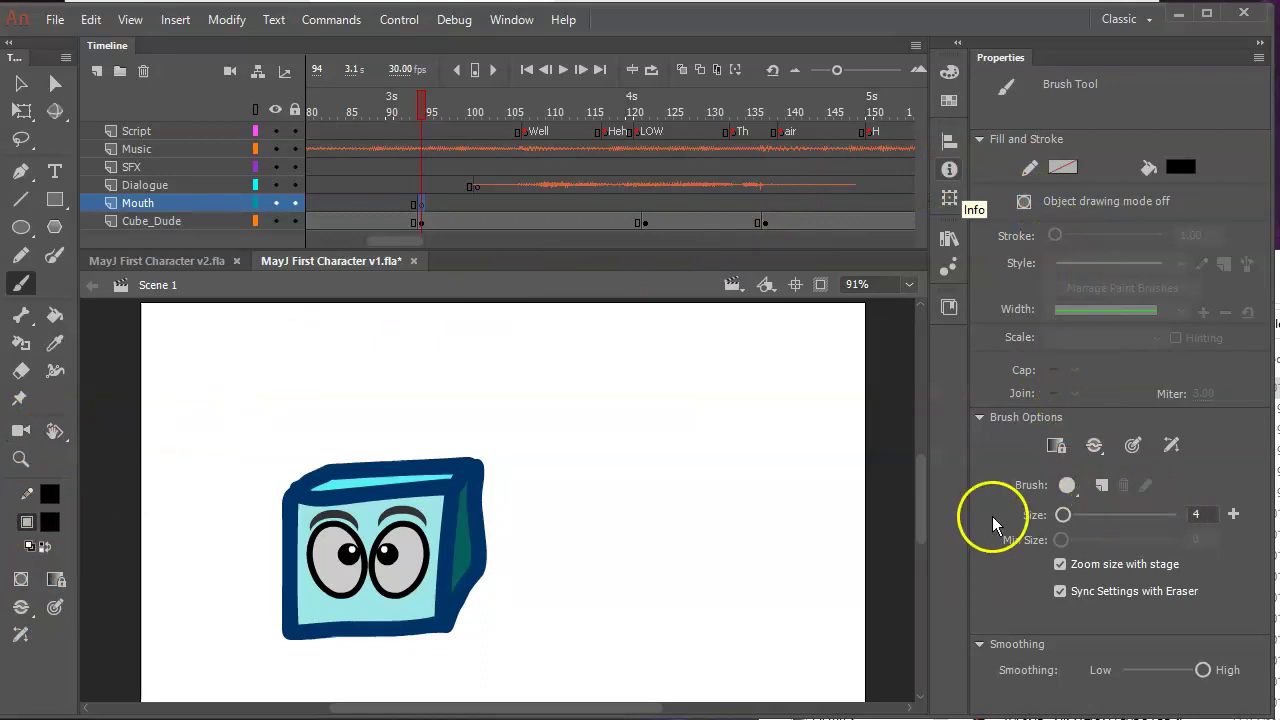
pyautogui.click(1064, 515)
pyautogui.moveTo(1066, 522); pyautogui.dragTo(1070, 516)
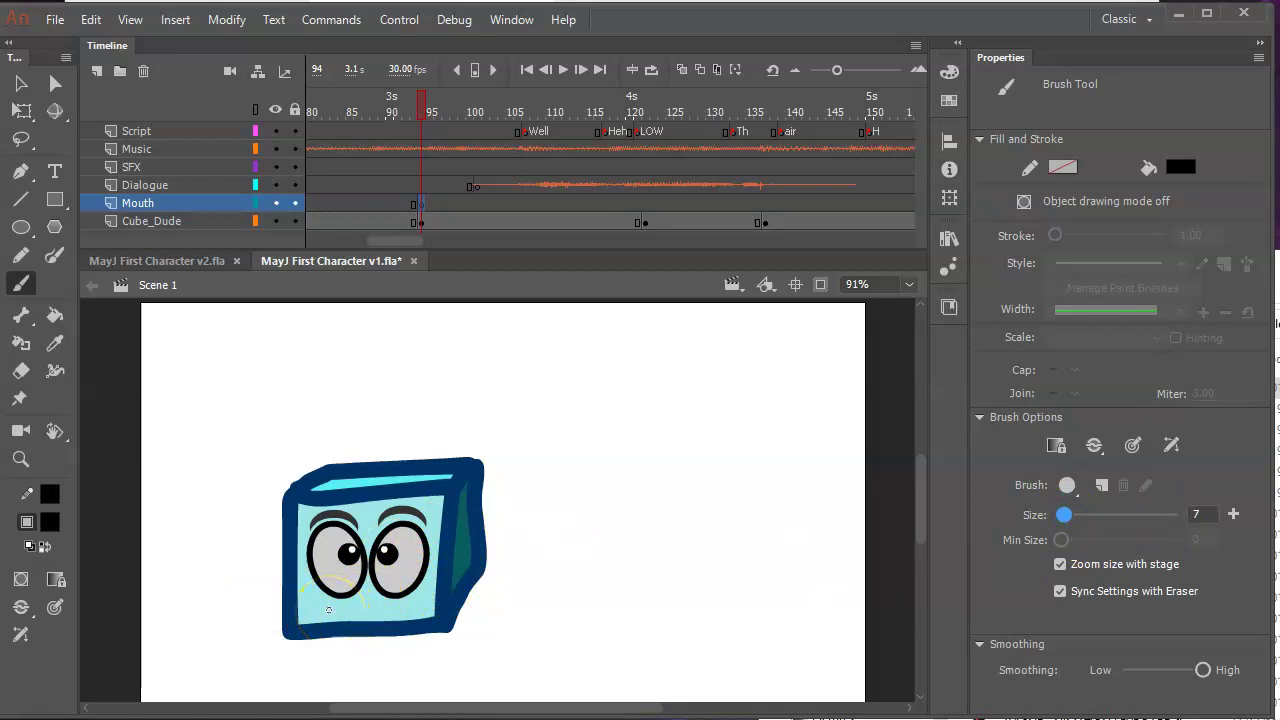
pyautogui.moveTo(329, 611); pyautogui.dragTo(402, 604)
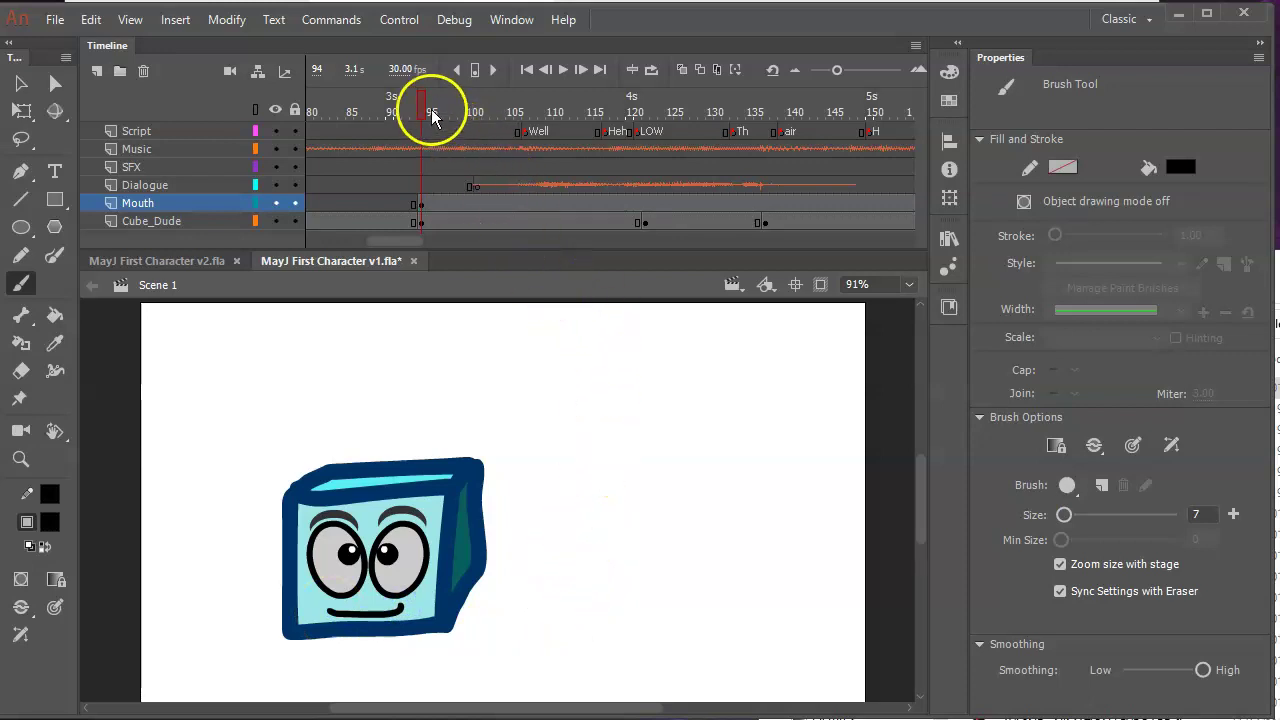
# End the smile with a blank keyframe at frame 106 on the Mouth layer.
pyautogui.moveTo(424, 110); pyautogui.dragTo(517, 113)
pyautogui.click(514, 204)
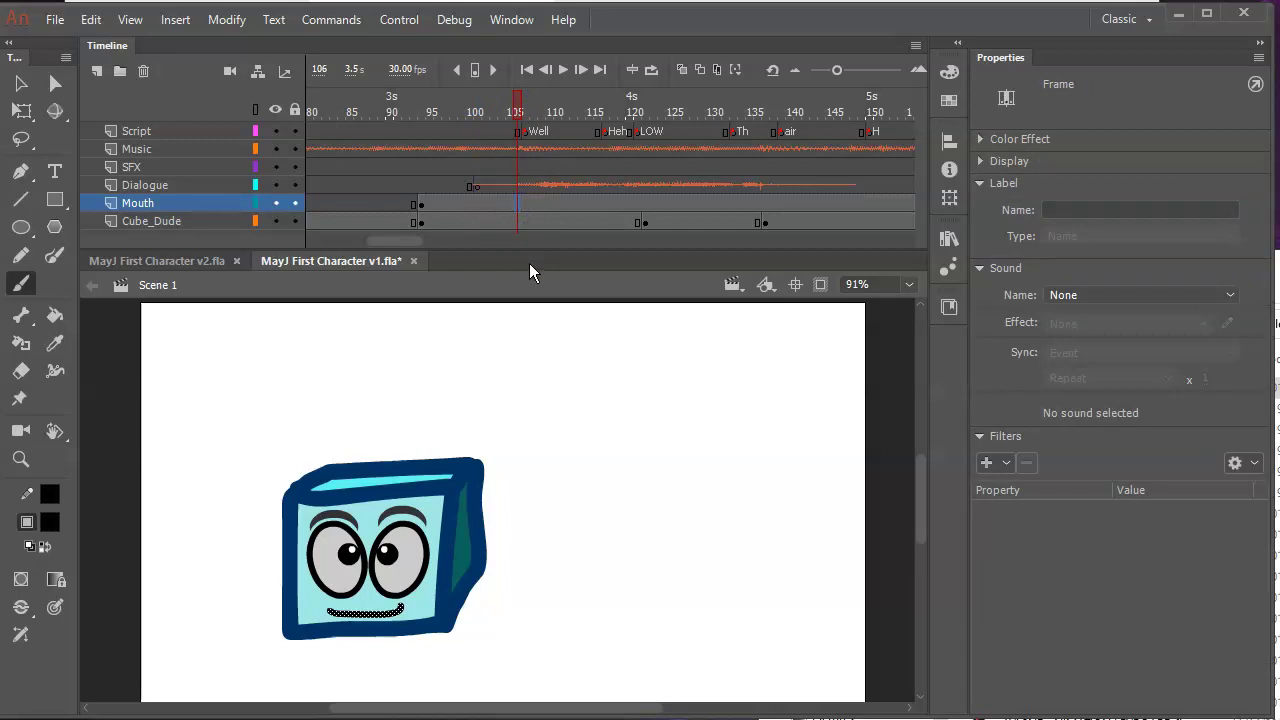
pyautogui.press('F7')
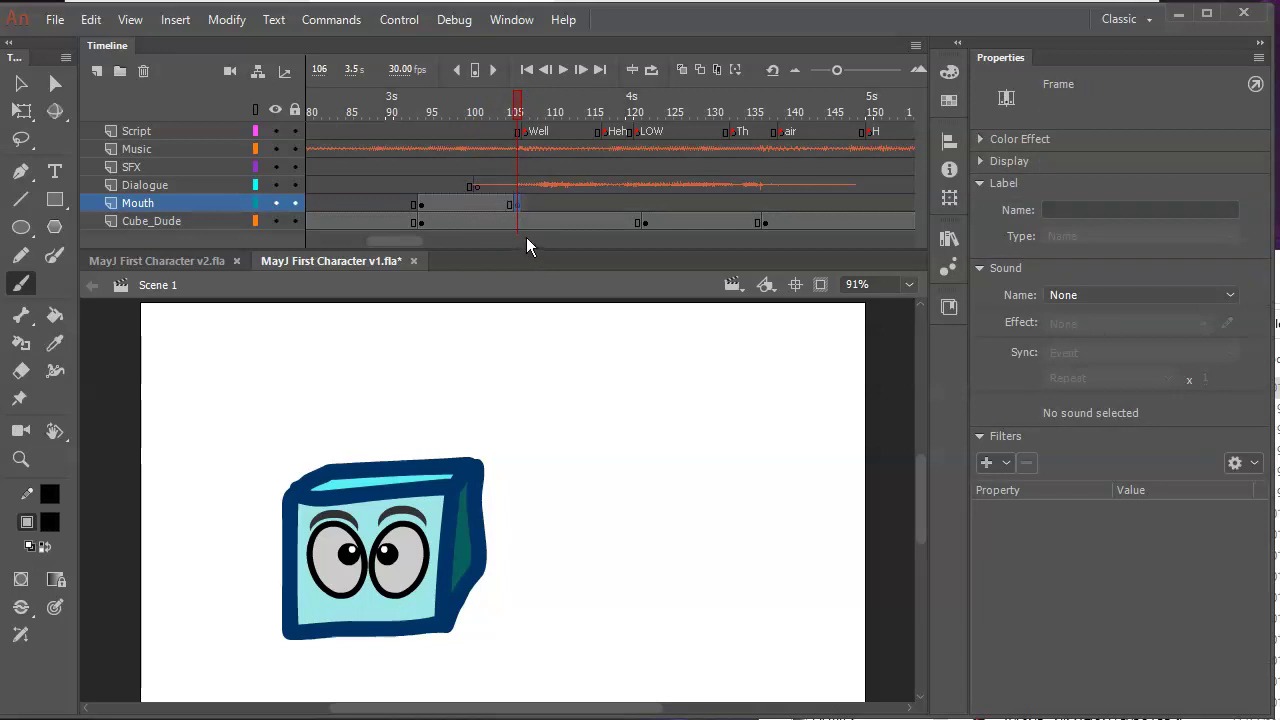
pyautogui.click(526, 212)
# Scroll to the mouth-shapes chart and view the 'Lip sync mouth shapes' image results.
pyautogui.hotkey('alt', 'Tab')
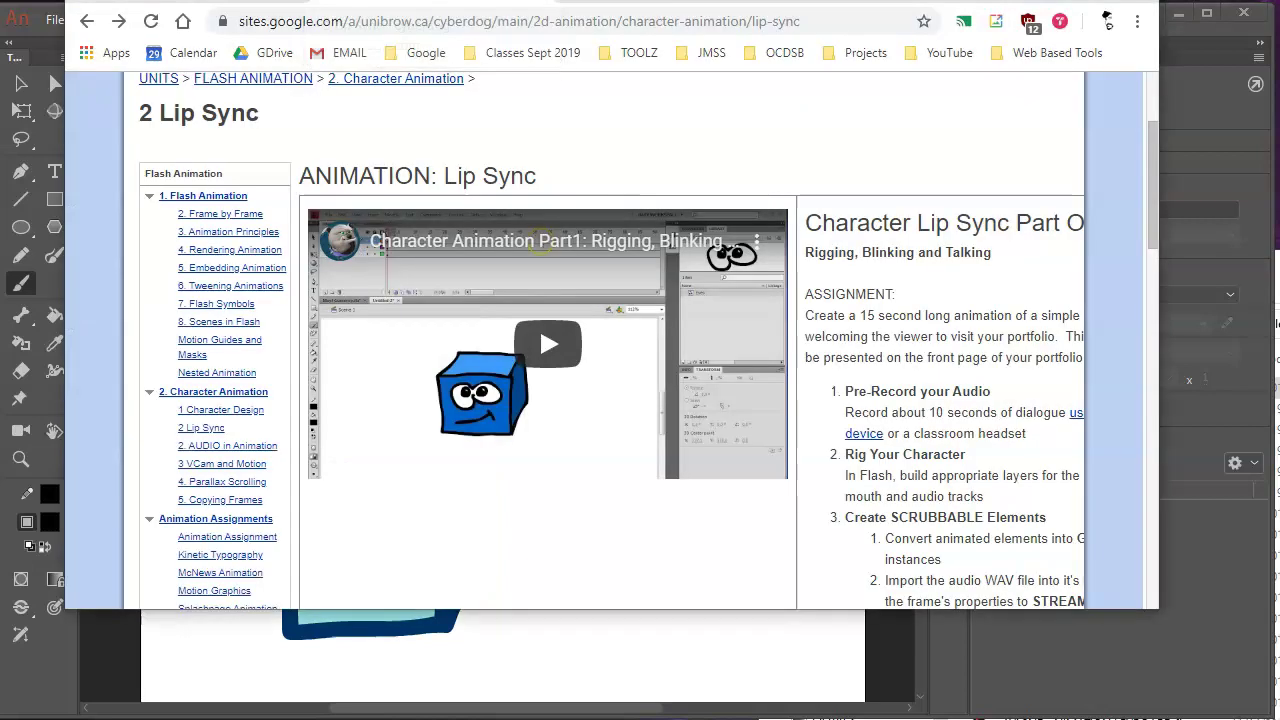
pyautogui.click(500, 271)
pyautogui.scroll(-3, 500, 271)
pyautogui.scroll(-2, 500, 271)
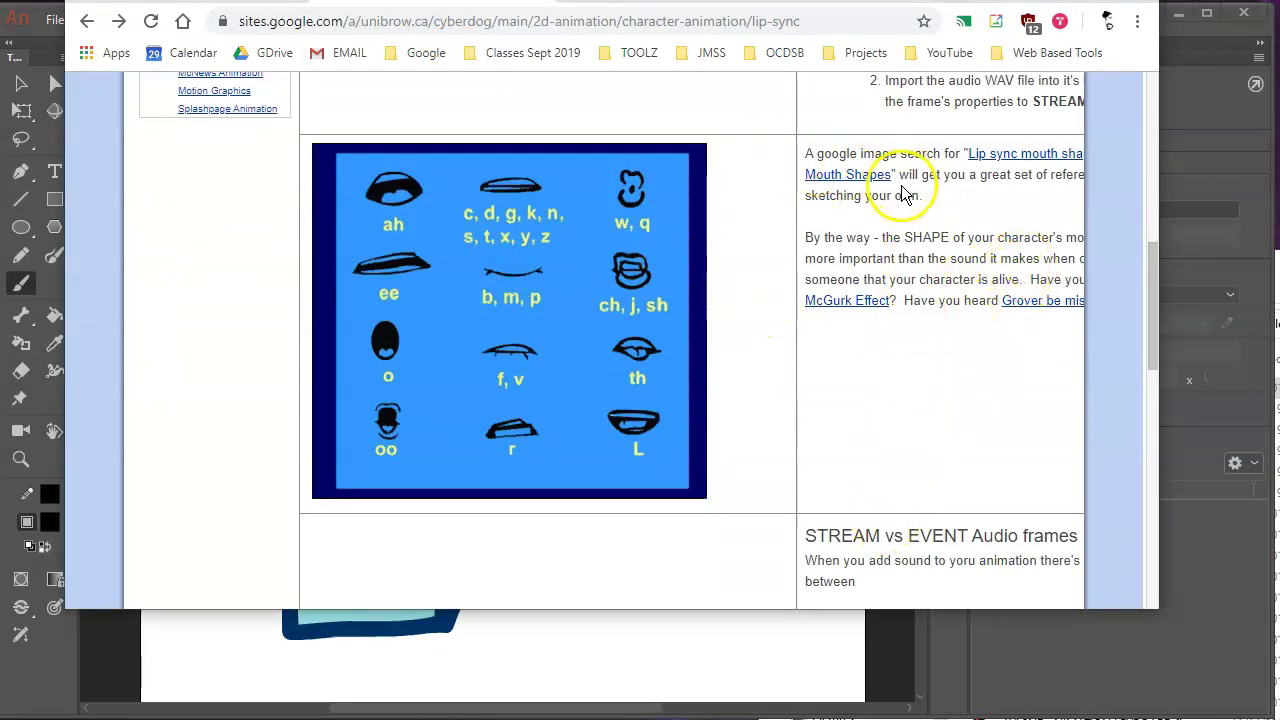
pyautogui.click(1020, 158)
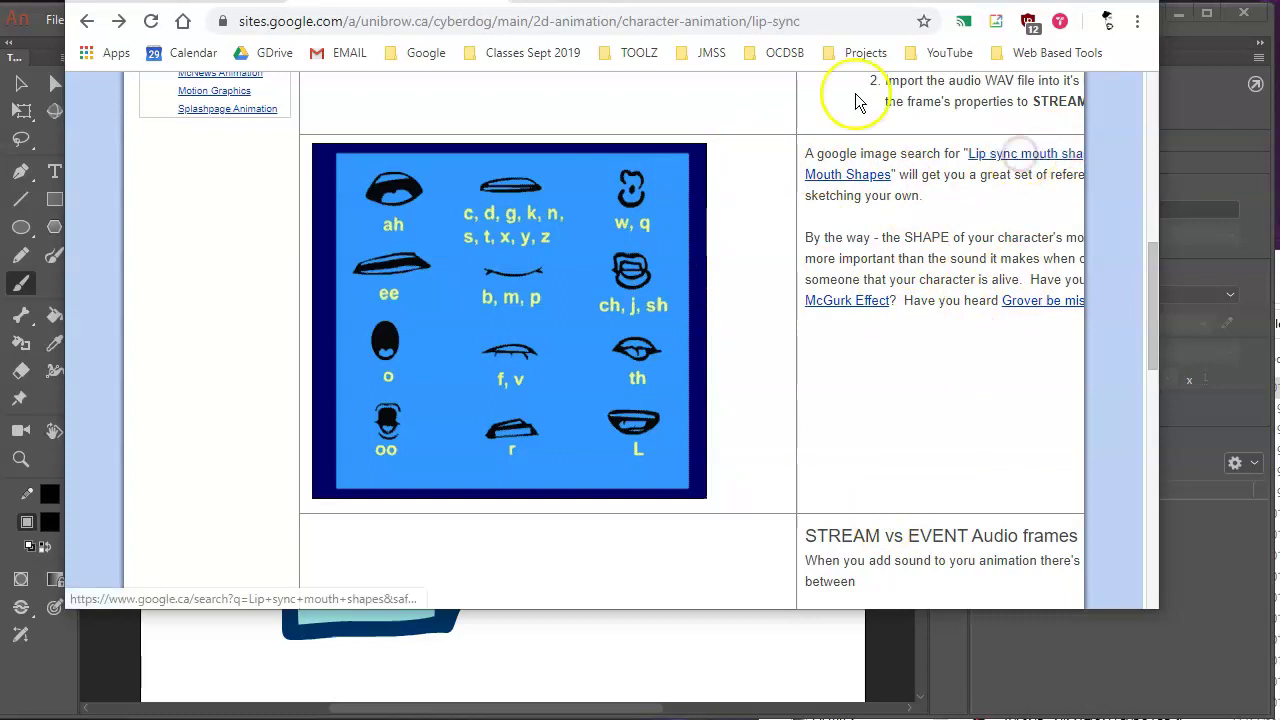
pyautogui.click(610, 3)
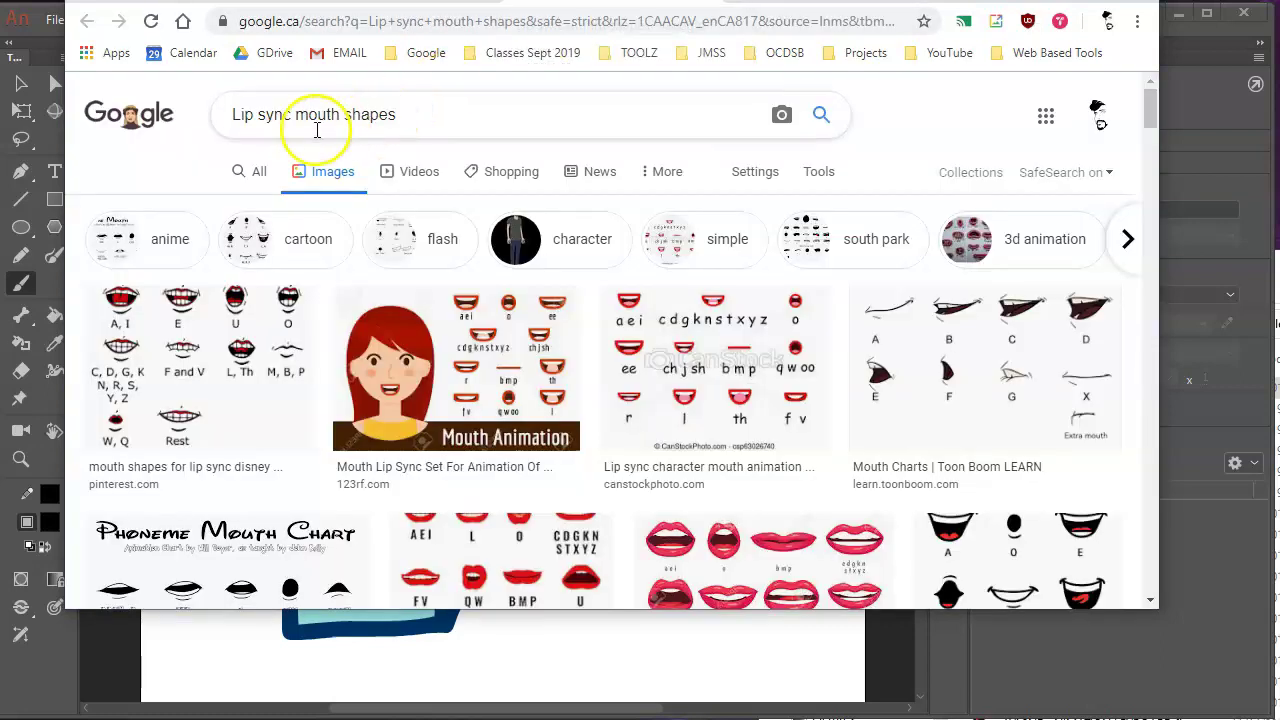
pyautogui.click(560, 3)
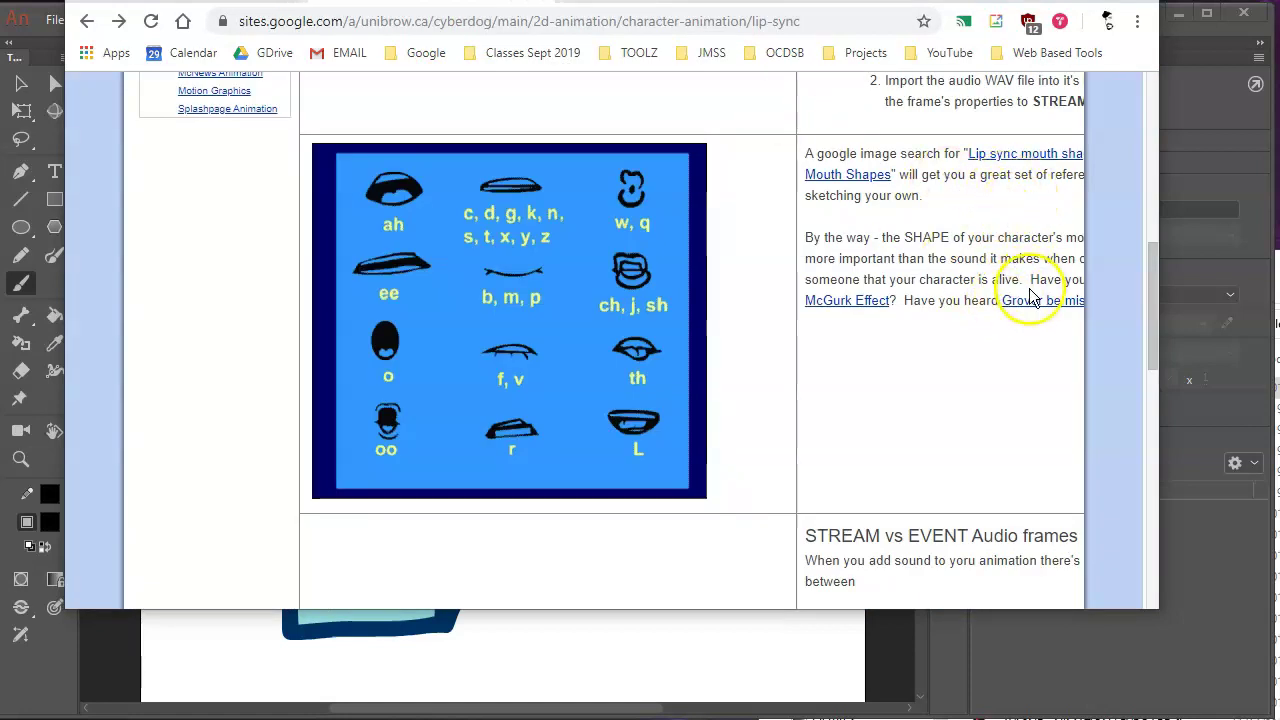
# Check the 'Phoneme Mouth Shapes' image search, go back, and return to Animate.
pyautogui.click(866, 176)
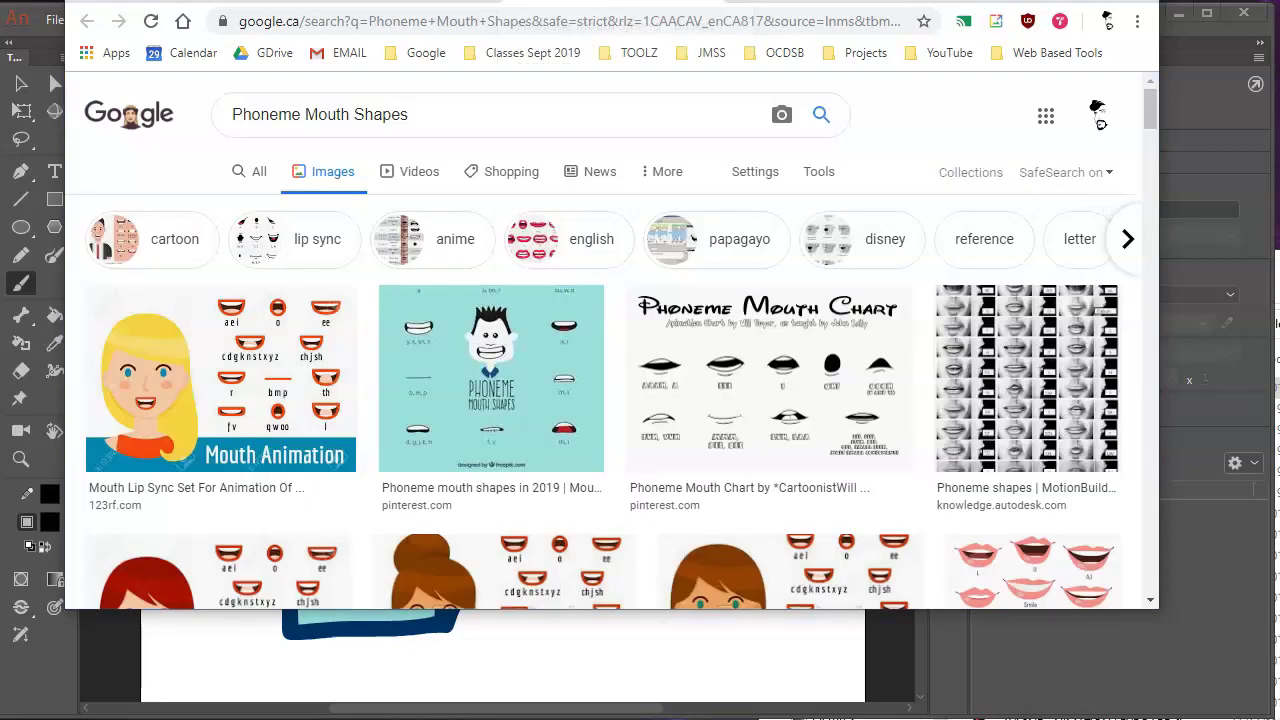
pyautogui.hotkey('alt', 'Left')
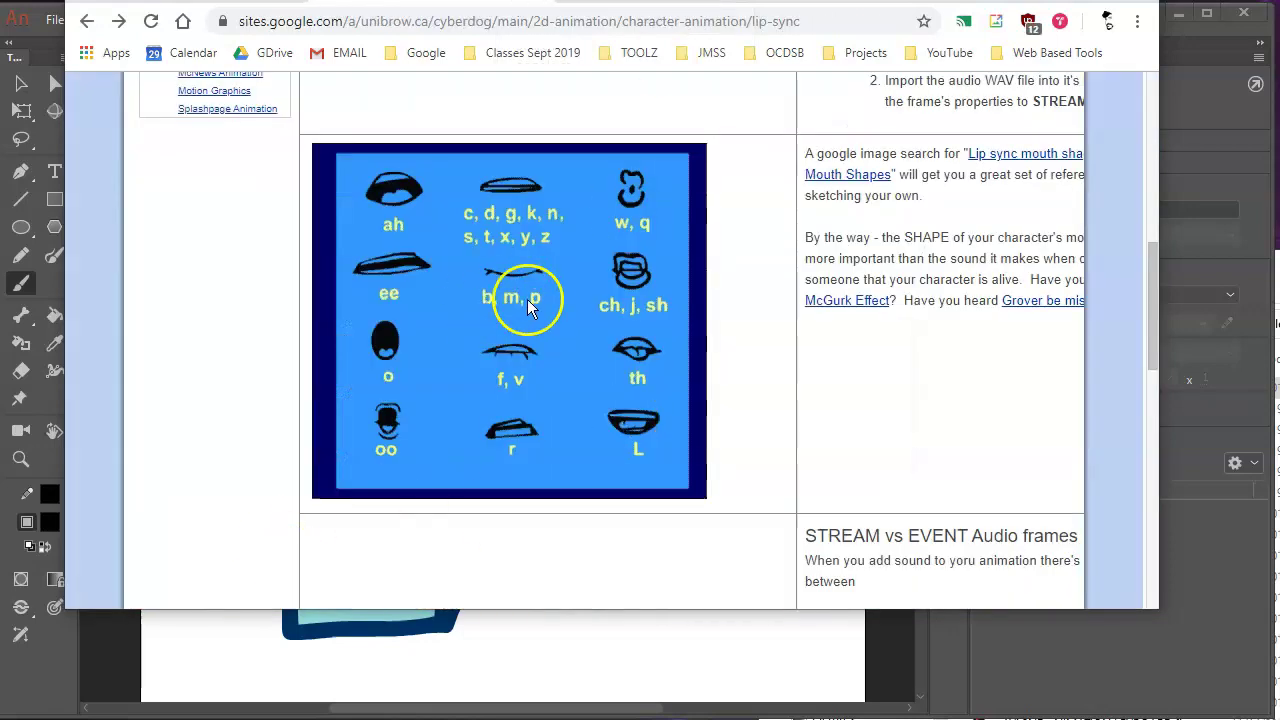
pyautogui.hotkey('alt', 'Tab')
pyautogui.hotkey('alt', 'Tab')
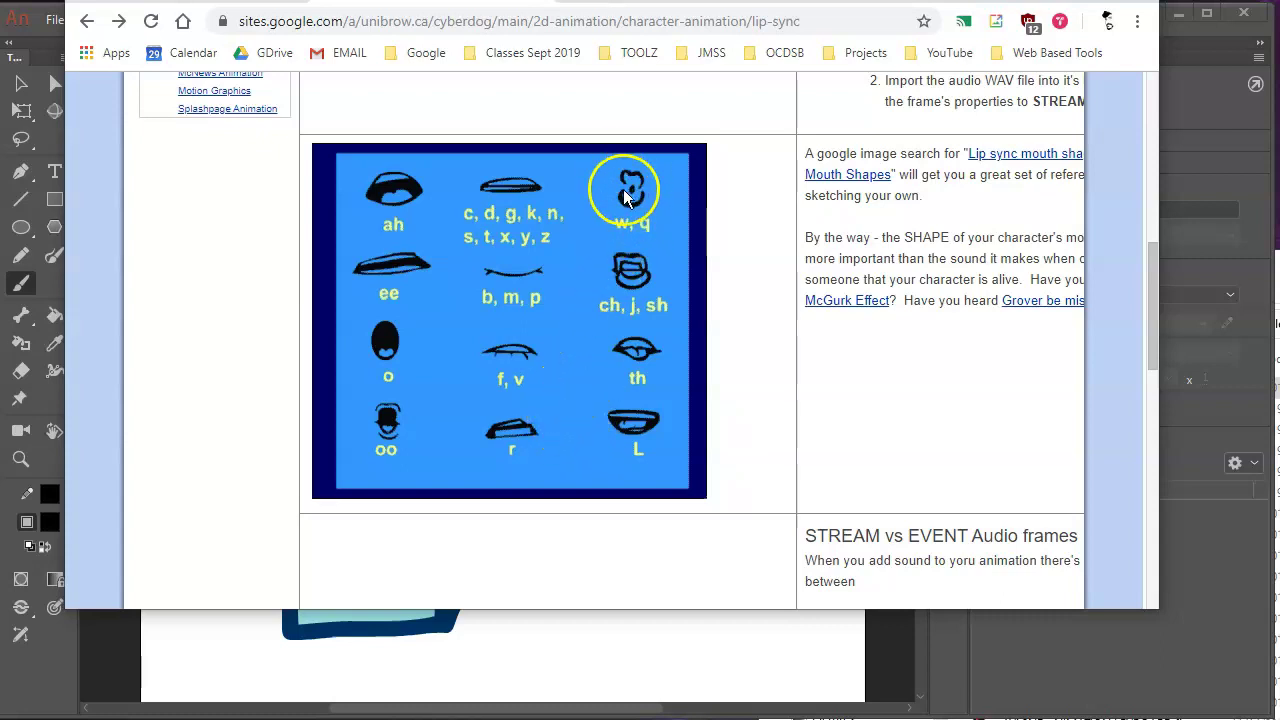
pyautogui.hotkey('alt', 'Tab')
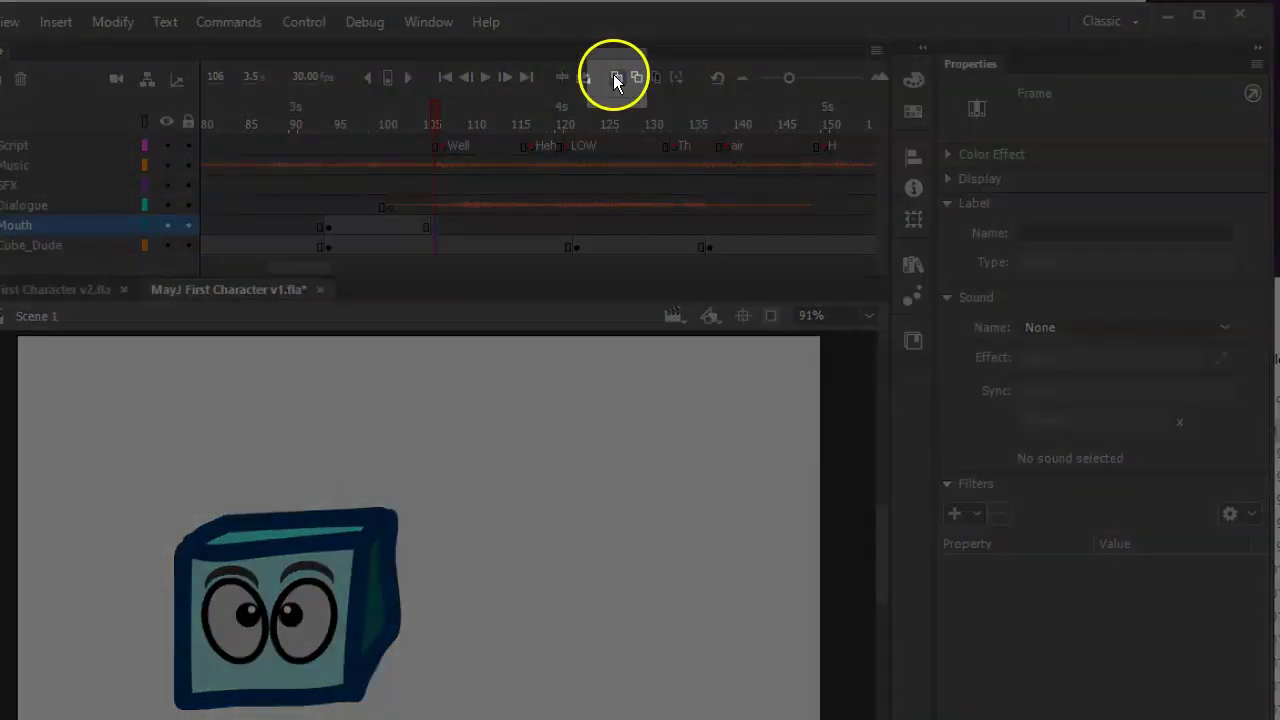
pyautogui.click(615, 77)
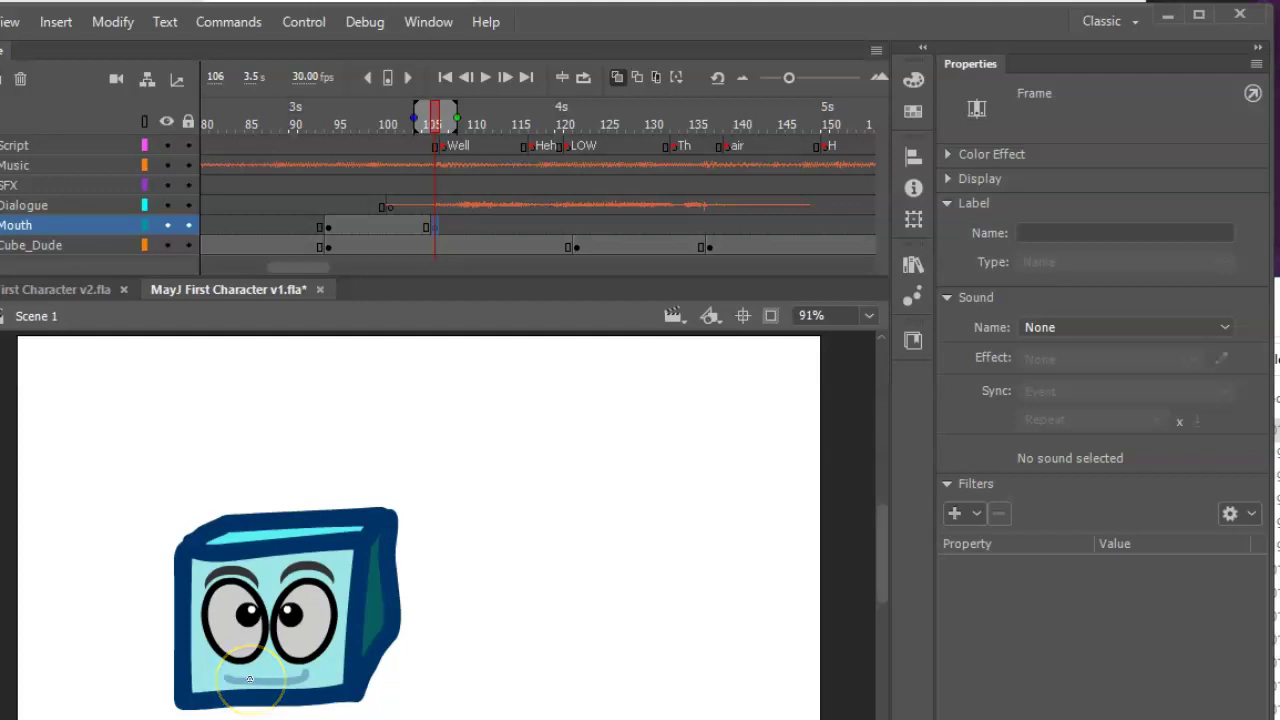
pyautogui.click(256, 680)
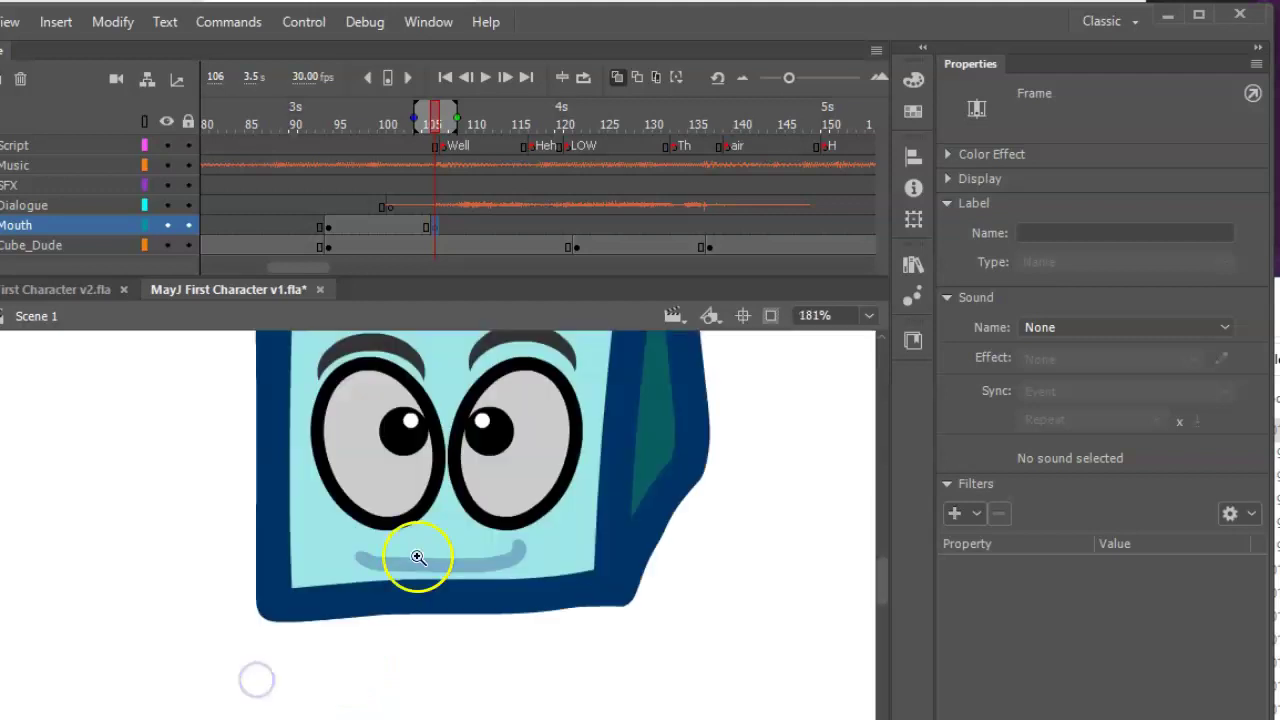
pyautogui.press('b')
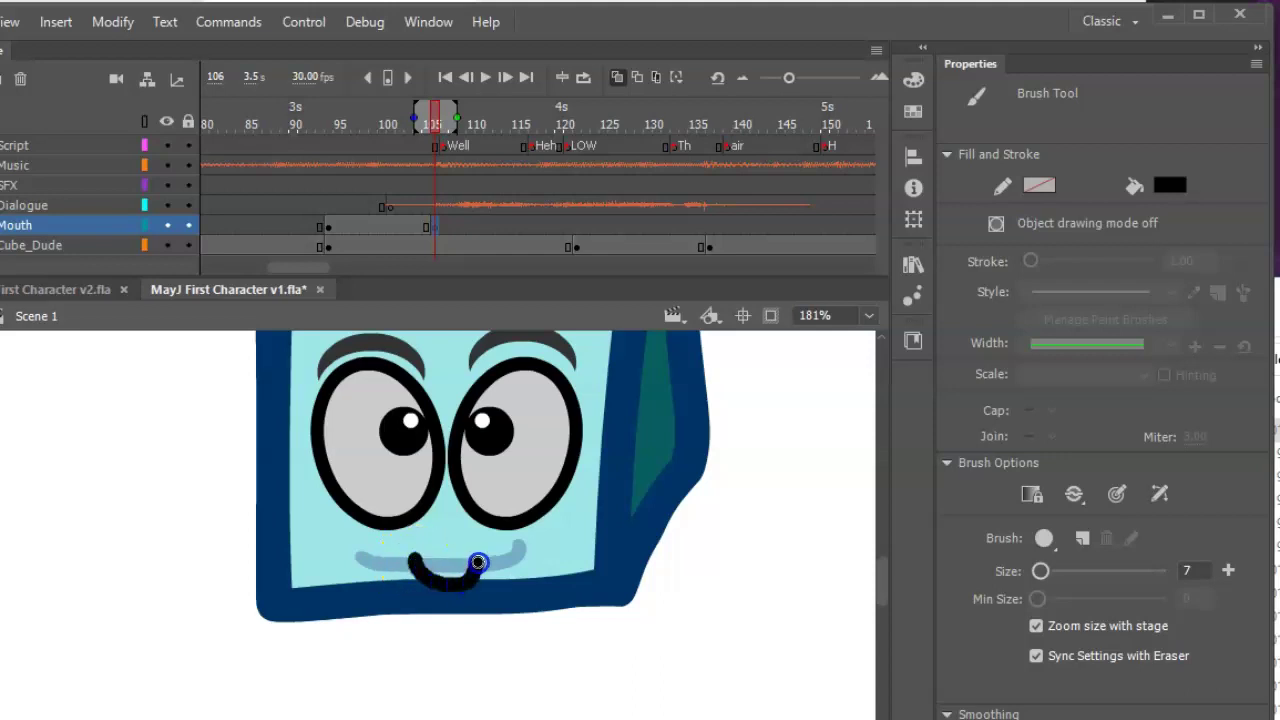
pyautogui.moveTo(477, 560); pyautogui.dragTo(480, 561)
pyautogui.moveTo(444, 540); pyautogui.dragTo(449, 553)
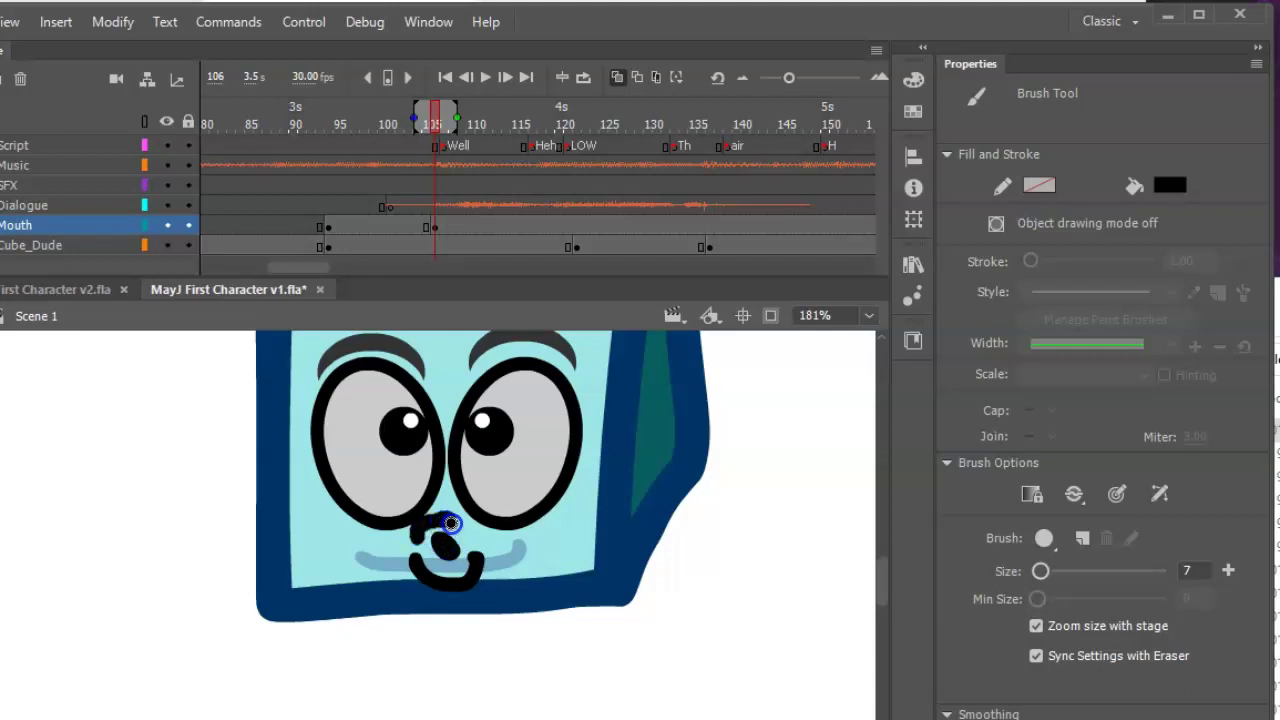
pyautogui.hotkey('alt', 'Tab')
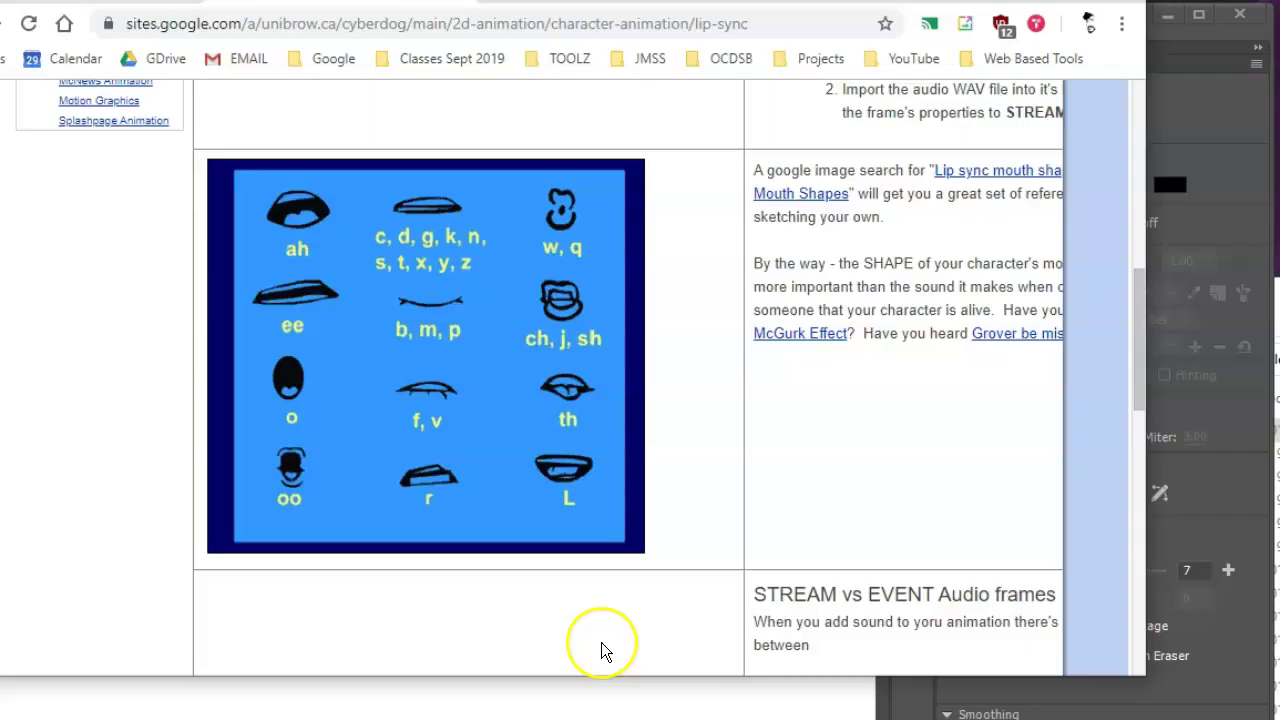
pyautogui.hotkey('alt', 'Tab')
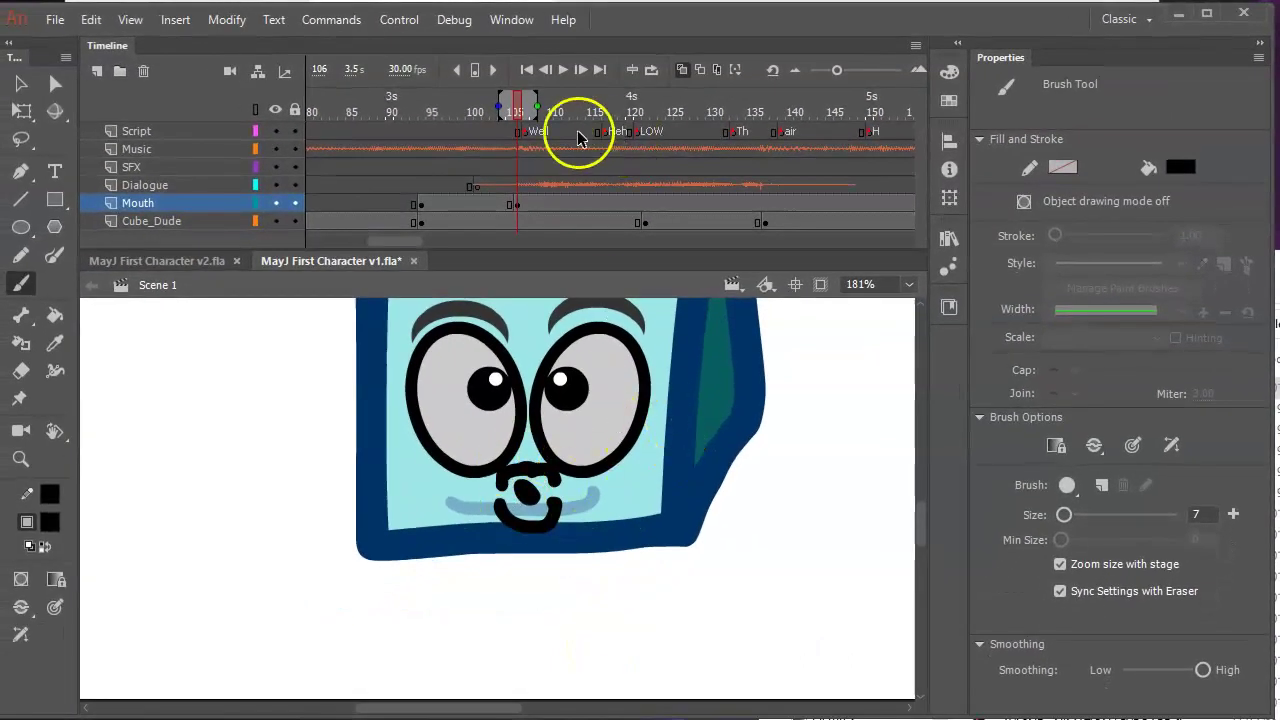
pyautogui.hotkey('alt', 'Tab')
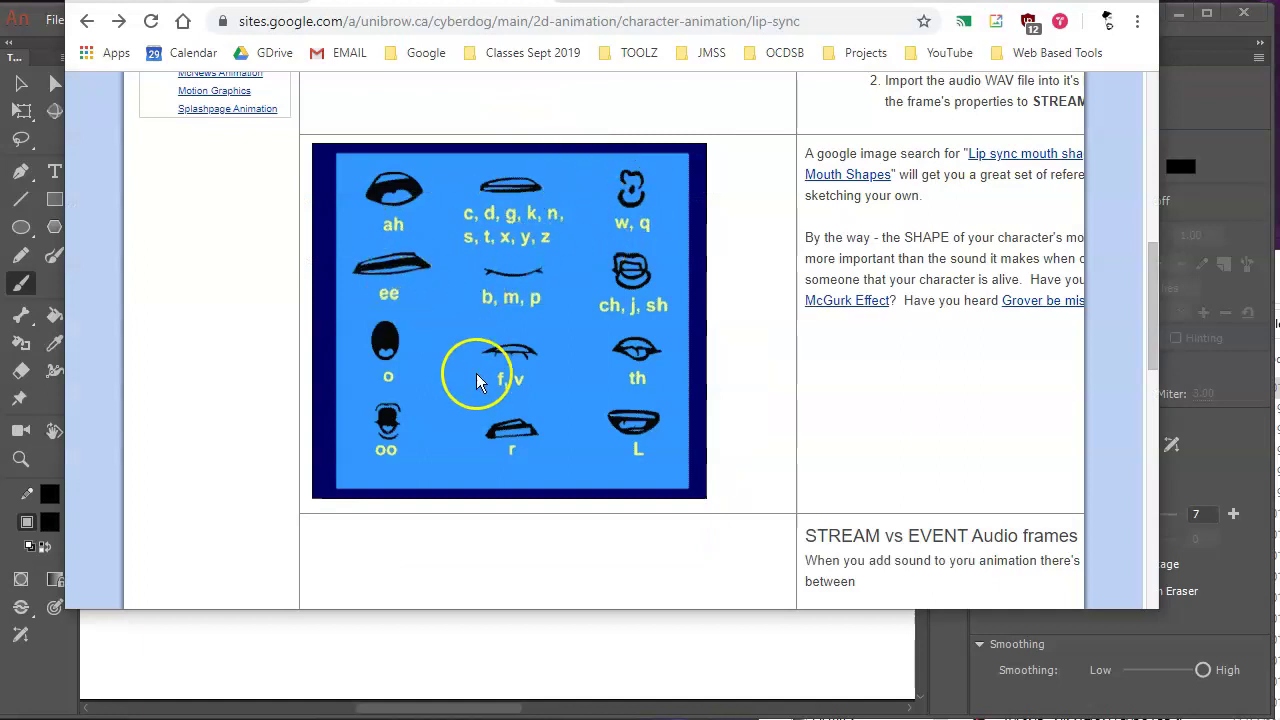
pyautogui.hotkey('alt', 'Tab')
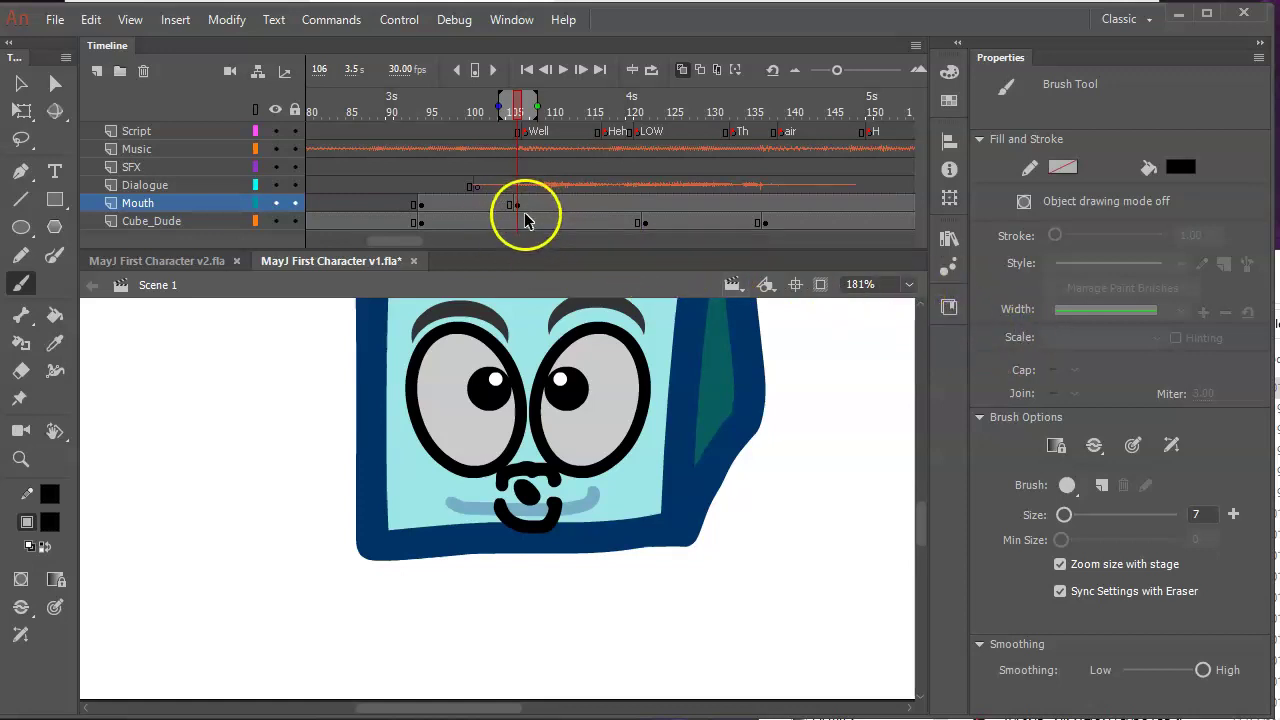
# Convert the mouth drawing at frame 106 into a Graphic symbol named 'Mouth Shapes'.
pyautogui.click(22, 88)
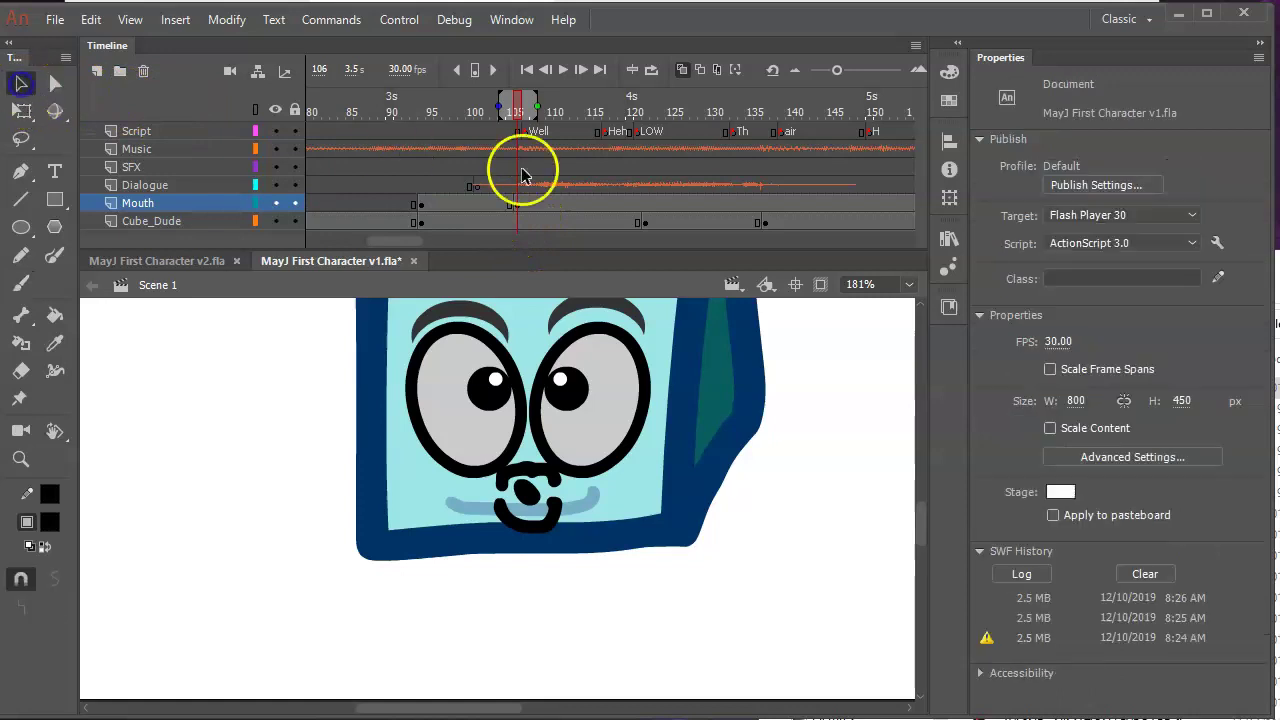
pyautogui.click(518, 204)
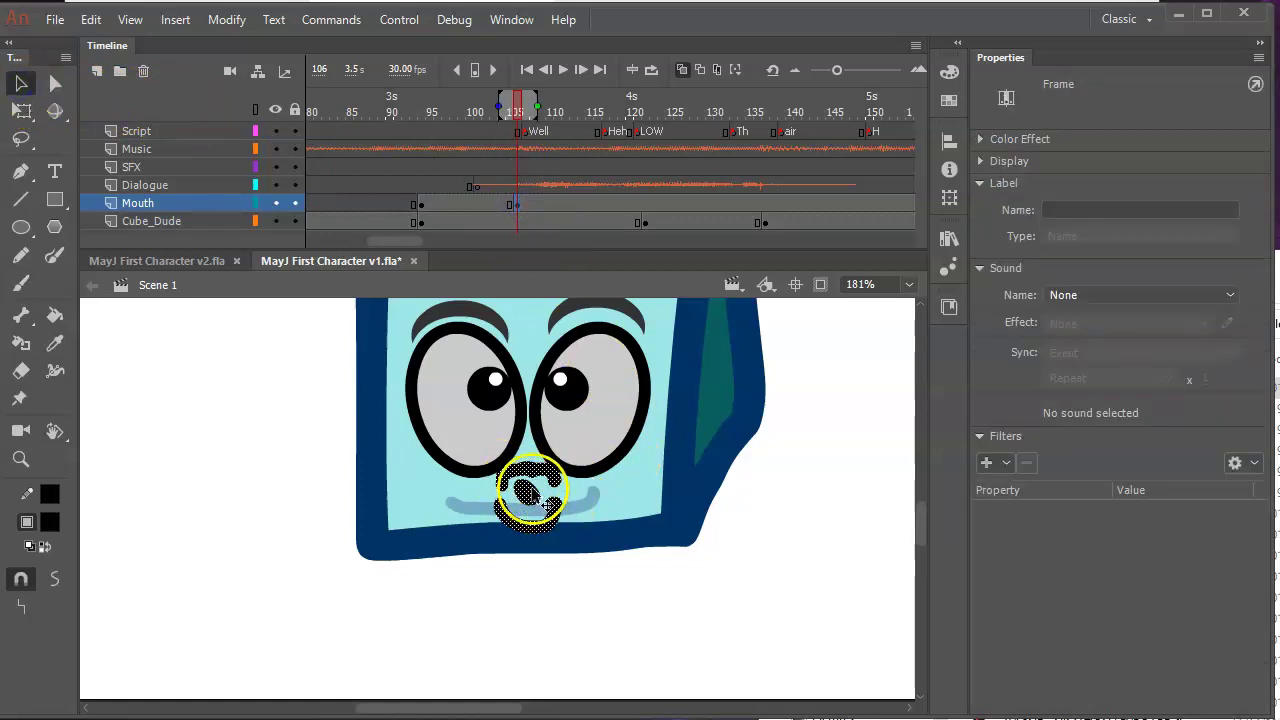
pyautogui.click(222, 22)
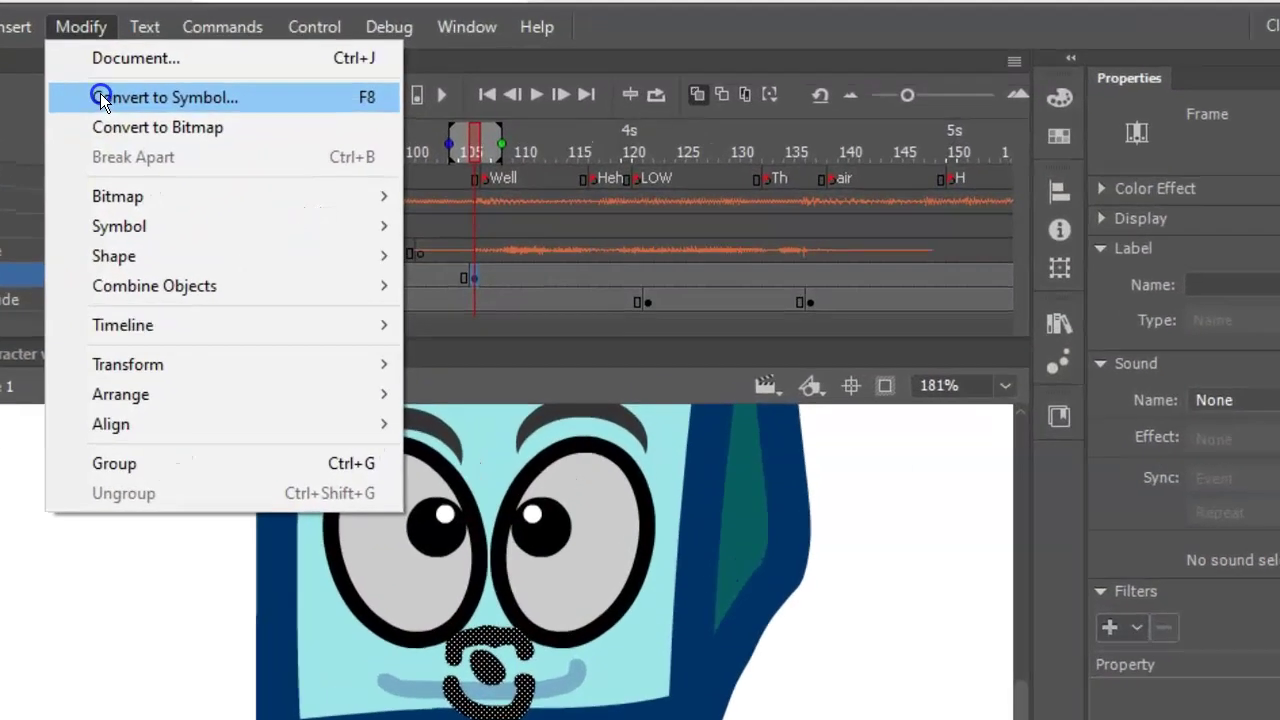
pyautogui.click(228, 71)
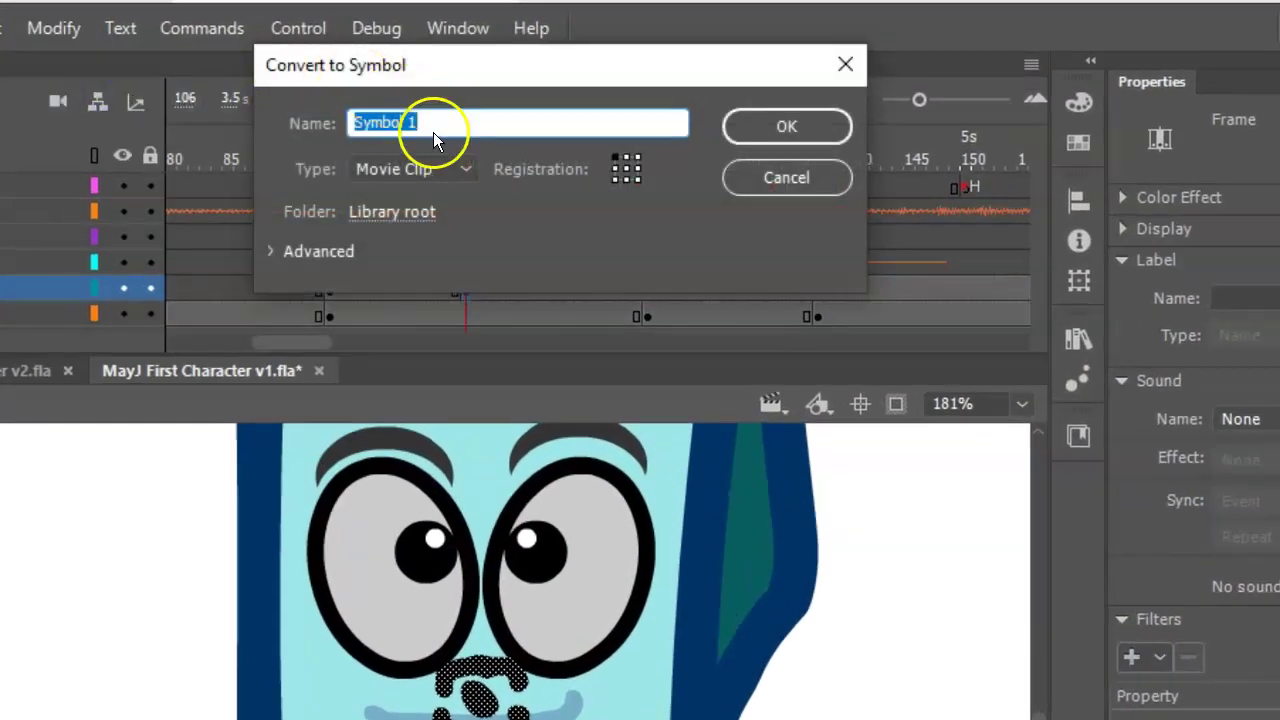
pyautogui.click(412, 169)
pyautogui.click(421, 261)
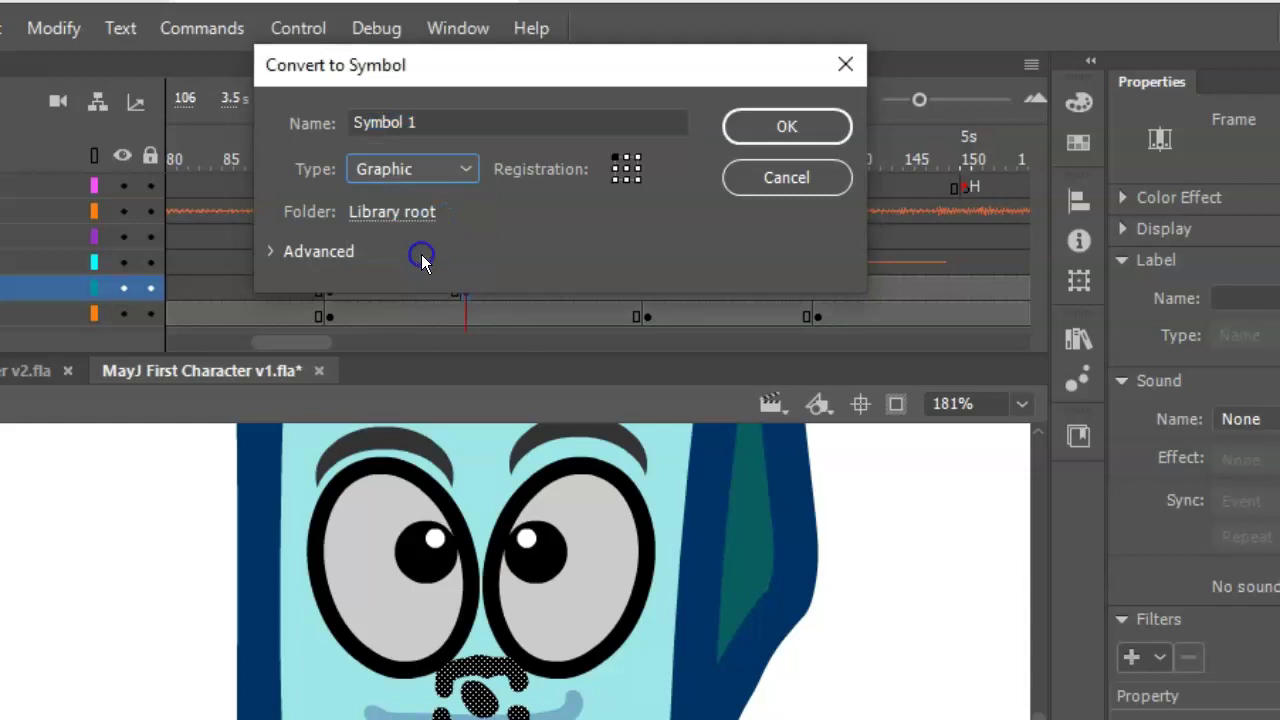
pyautogui.click(443, 121)
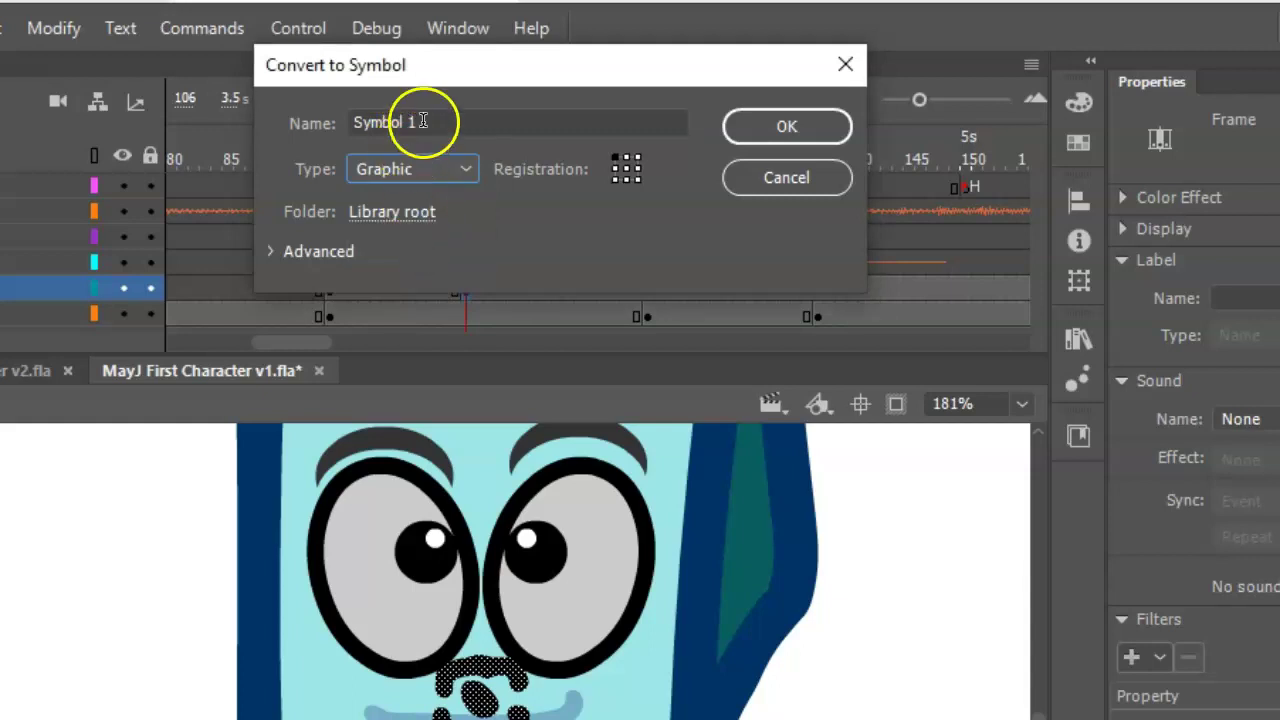
pyautogui.write('Mouth Shapes')
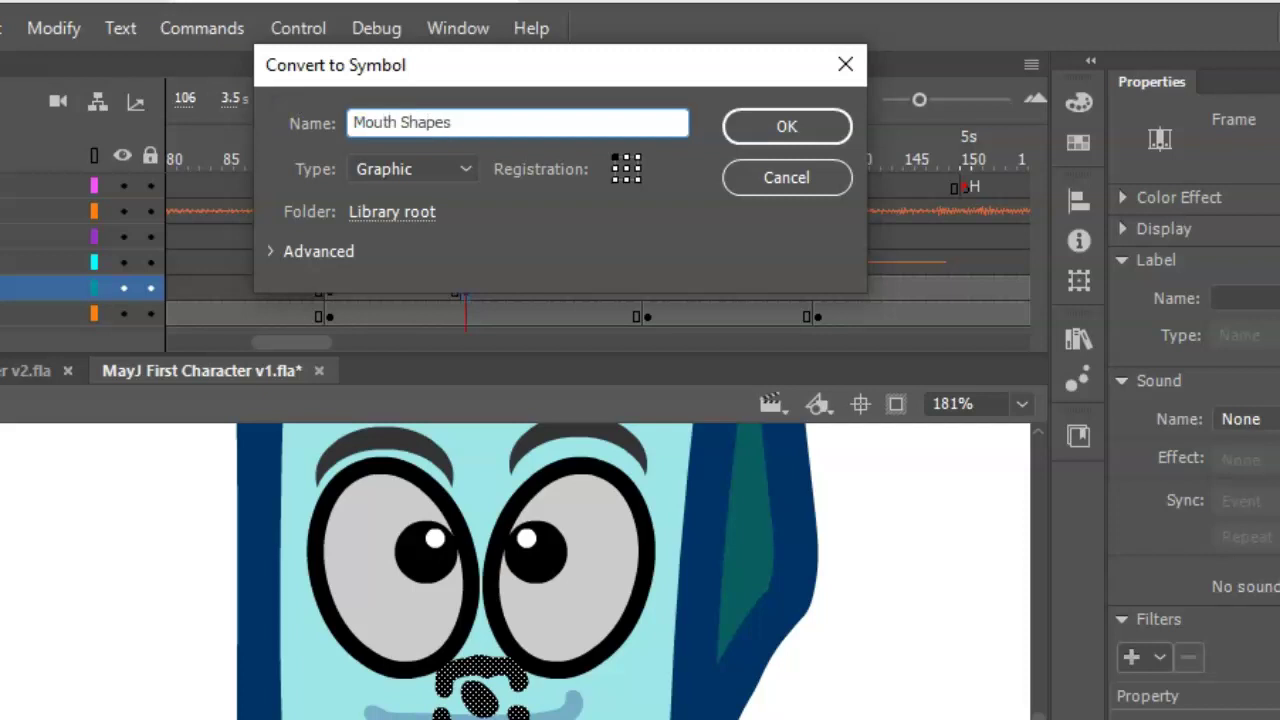
pyautogui.press('Return')
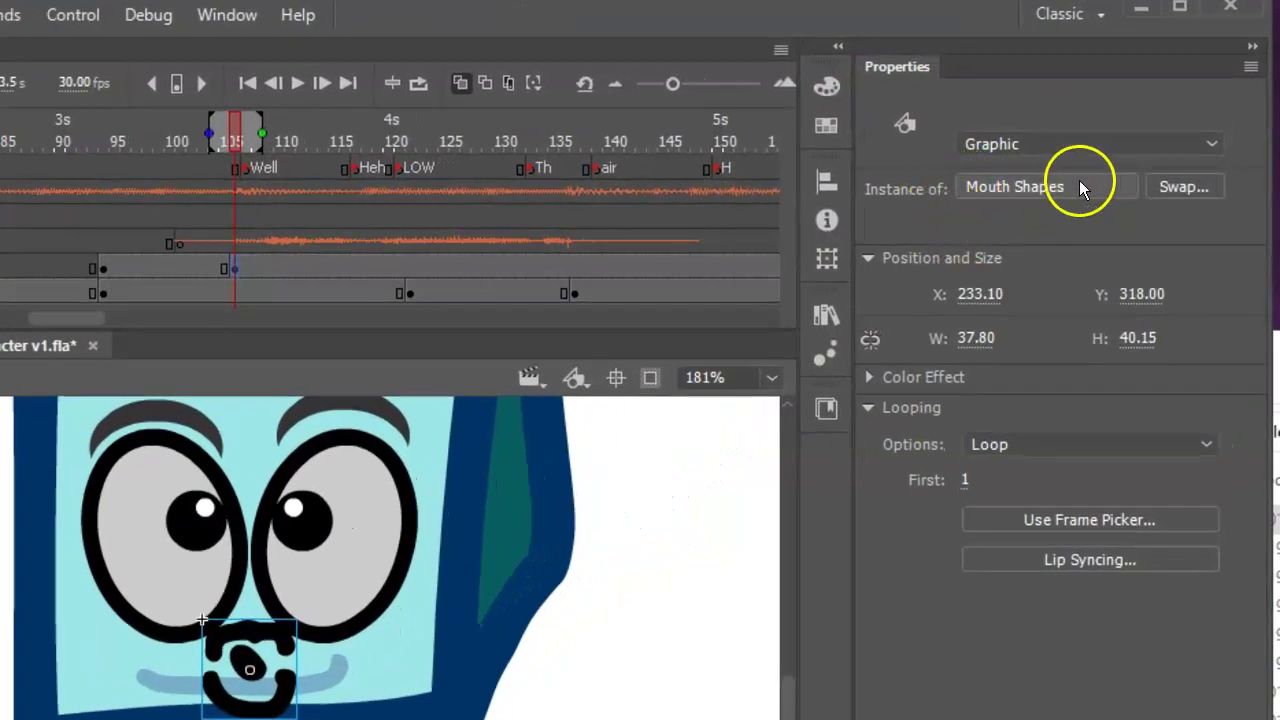
# Keep the instance as Graphic, set looping to Single Frame, and open the Frame Picker.
pyautogui.click(1010, 146)
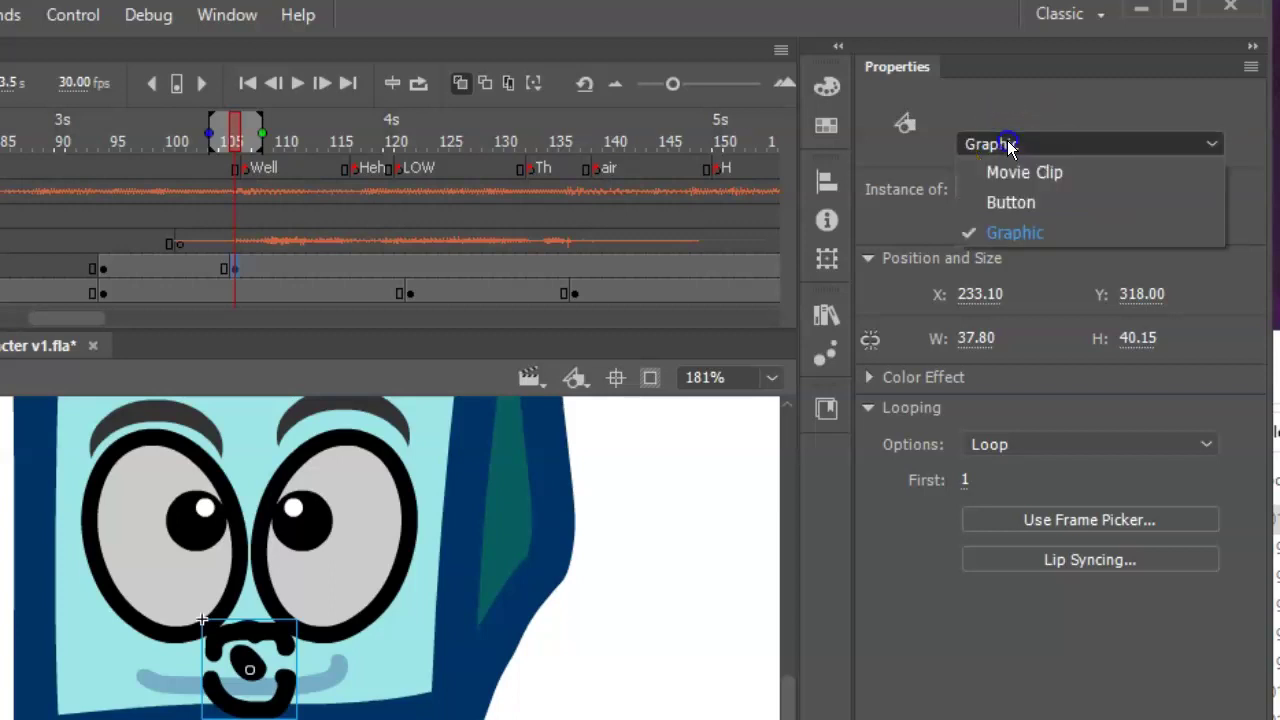
pyautogui.click(1012, 146)
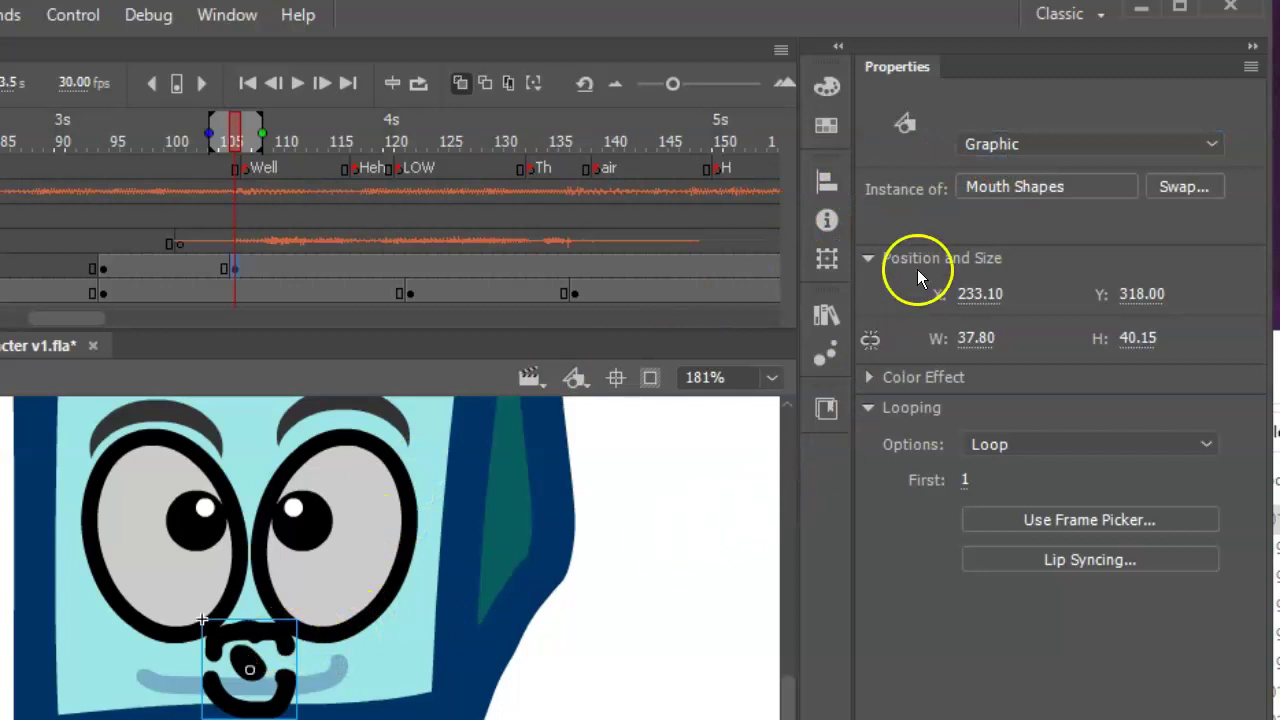
pyautogui.click(987, 444)
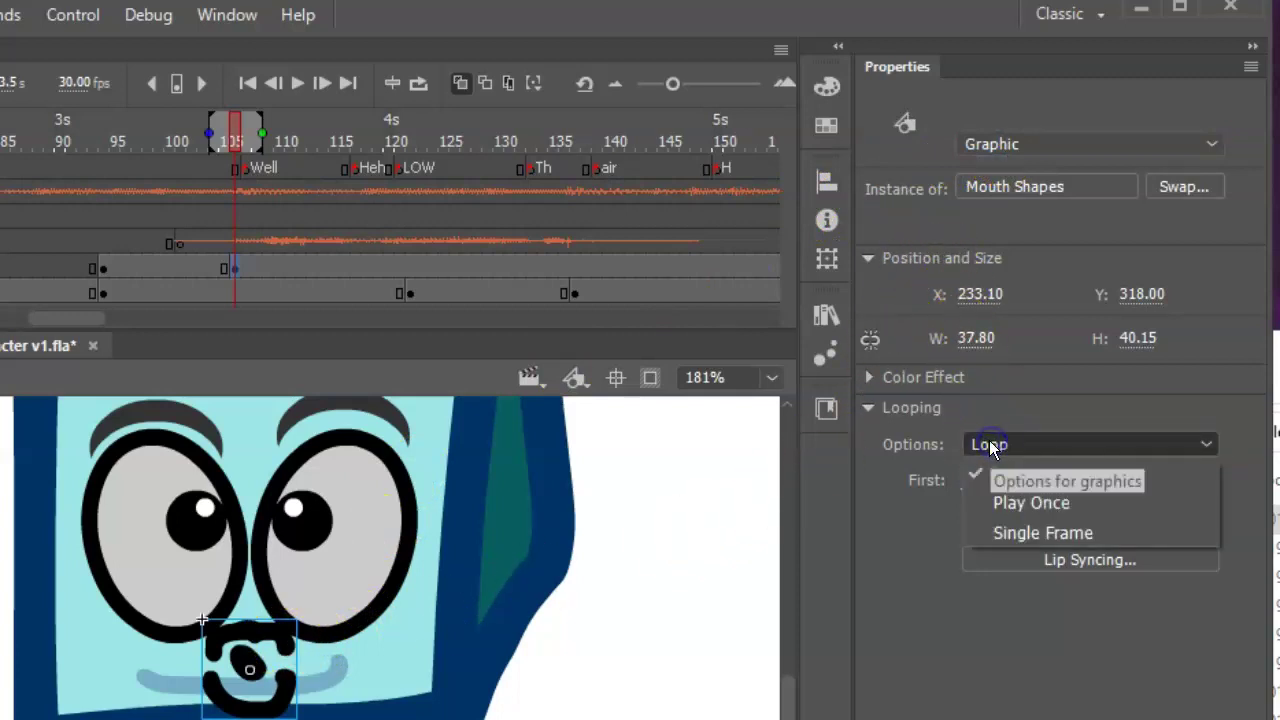
pyautogui.click(1000, 531)
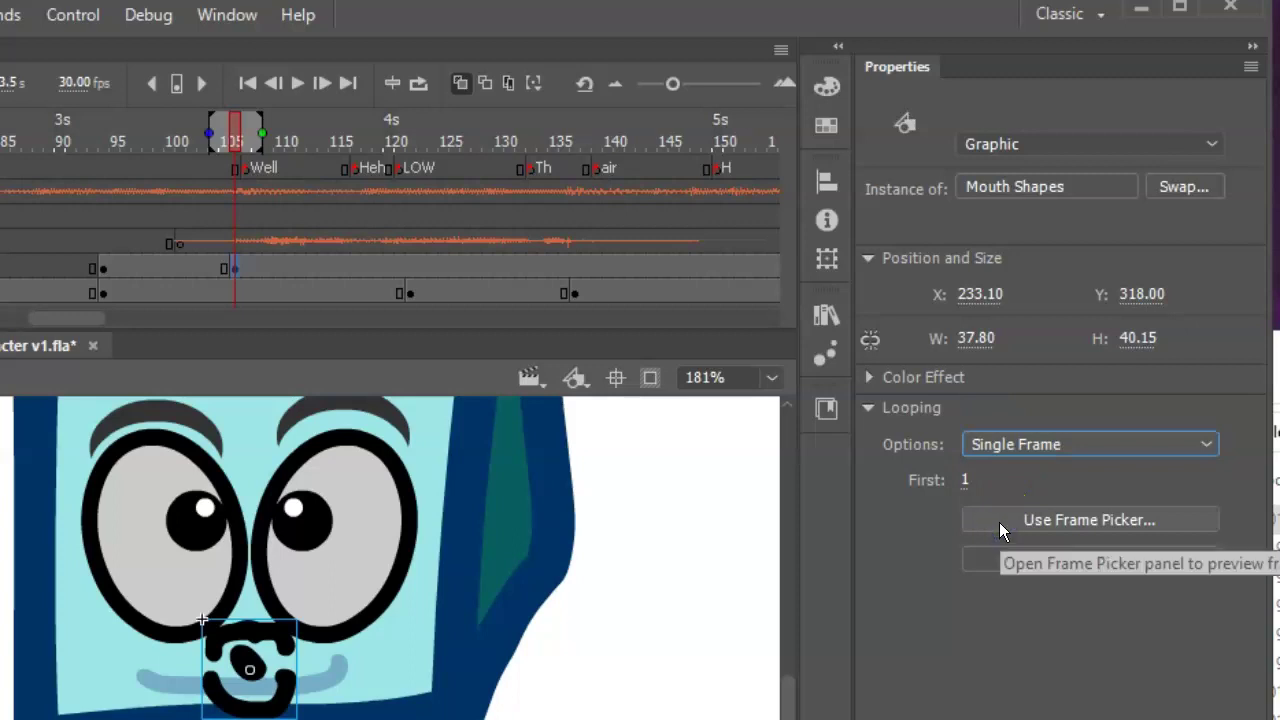
pyautogui.click(1066, 518)
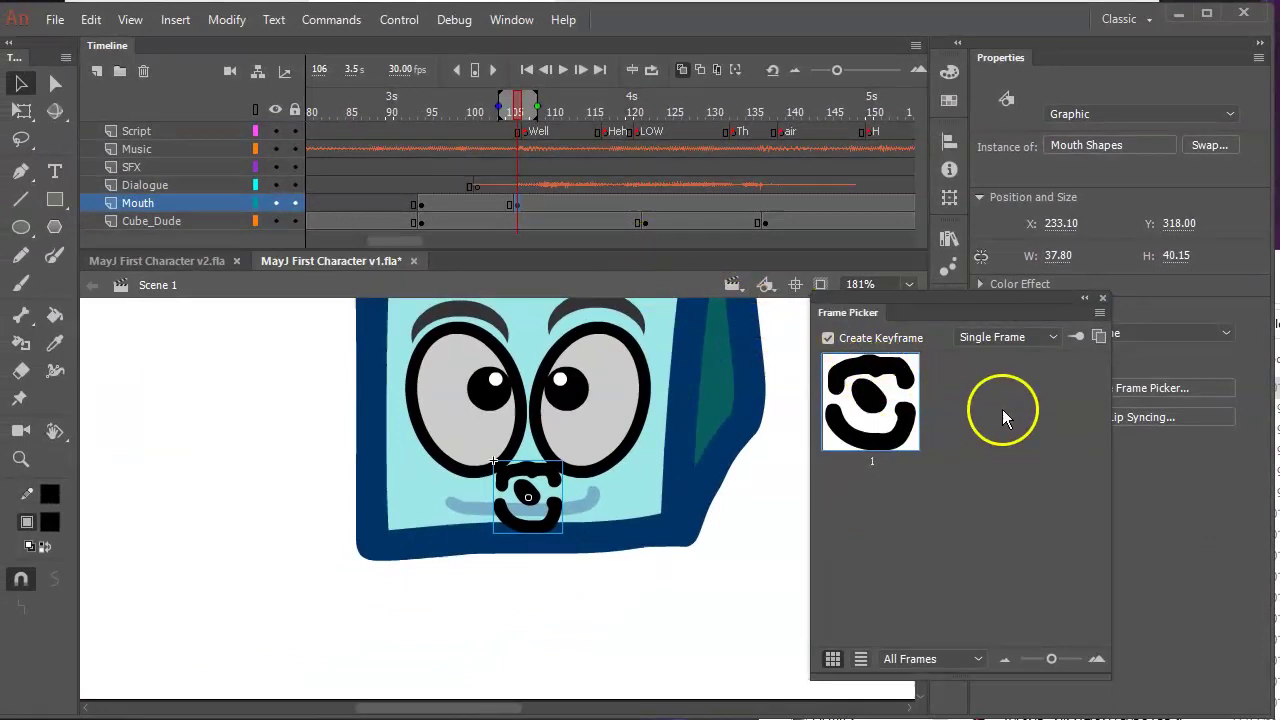
# Enter the Mouth Shapes symbol and rename its layer to 'Shapes'.
pyautogui.doubleClick(550, 478)
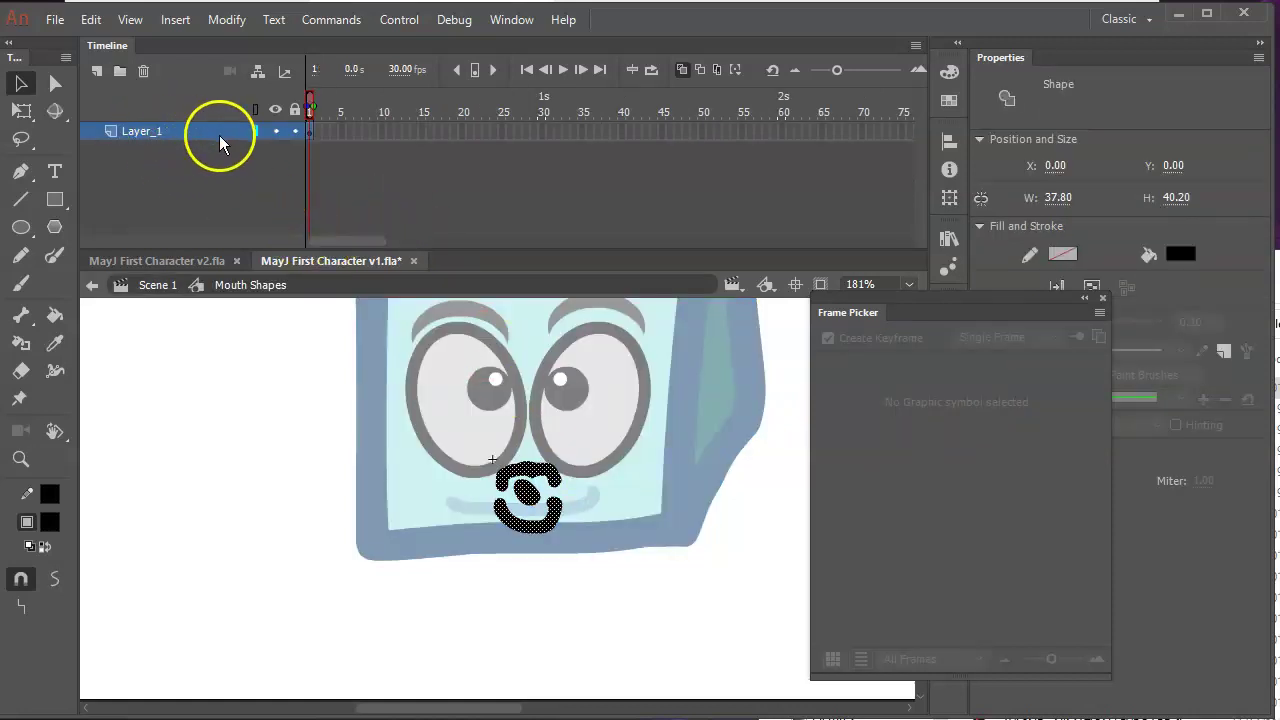
pyautogui.doubleClick(143, 132)
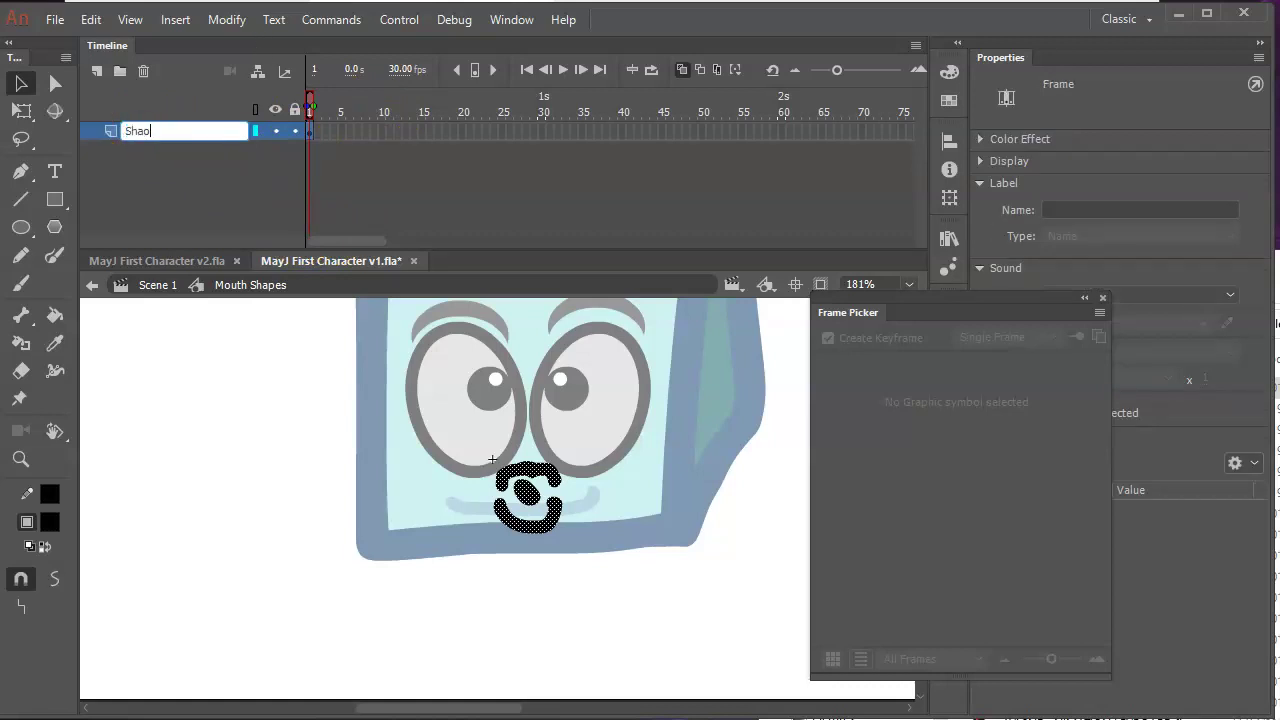
pyautogui.press('Return')
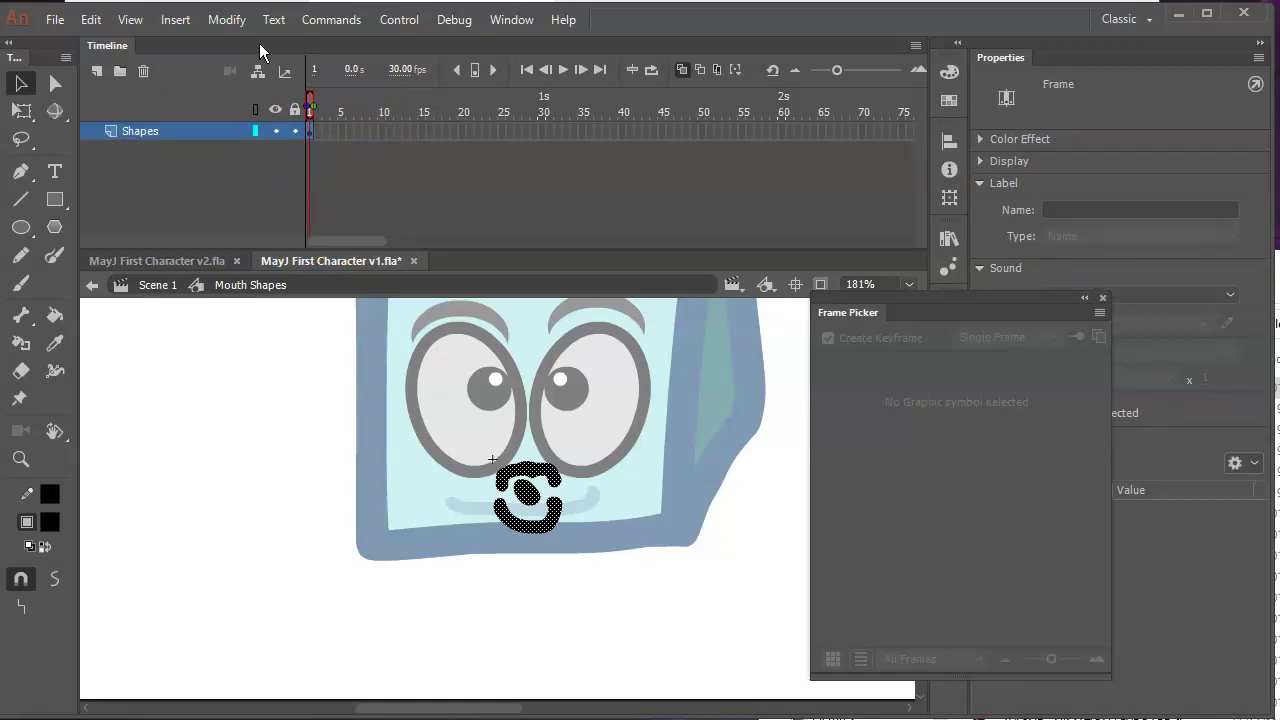
# Add an empty keyframe at frame 2 and glance at the mouth-shape chart.
pyautogui.click(318, 132)
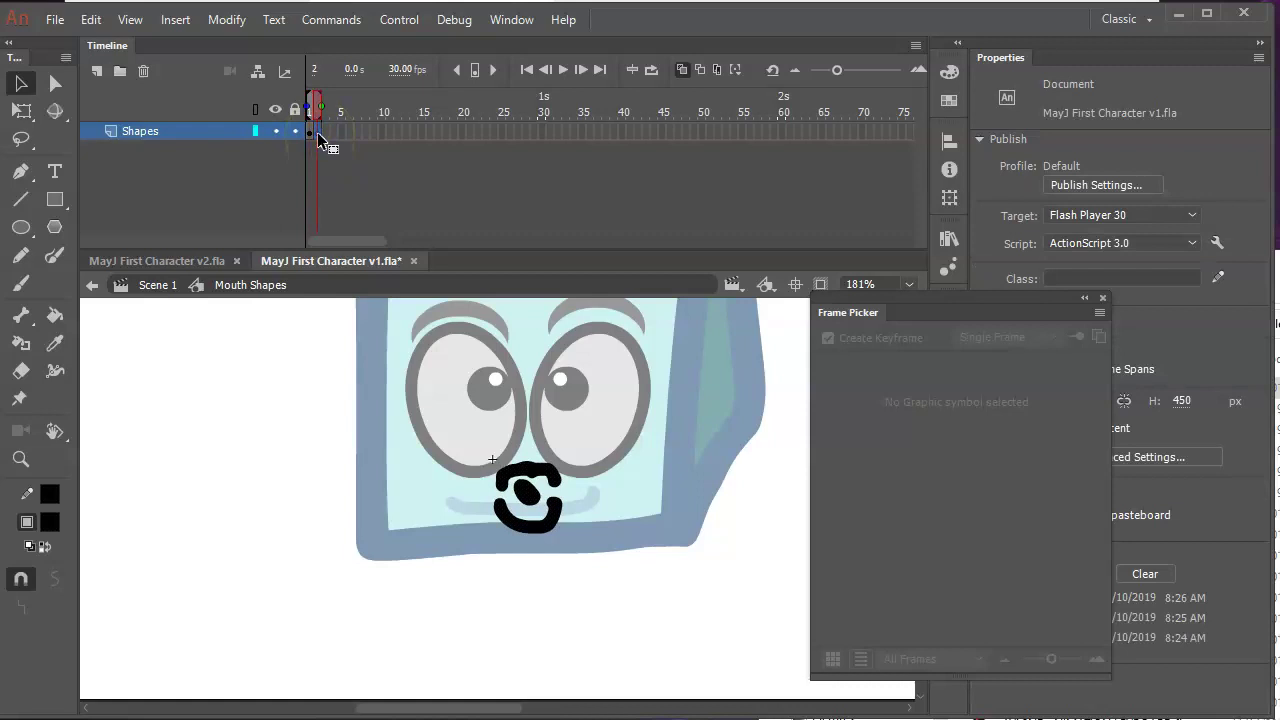
pyautogui.click(318, 132)
pyautogui.click(320, 100)
pyautogui.click(415, 233)
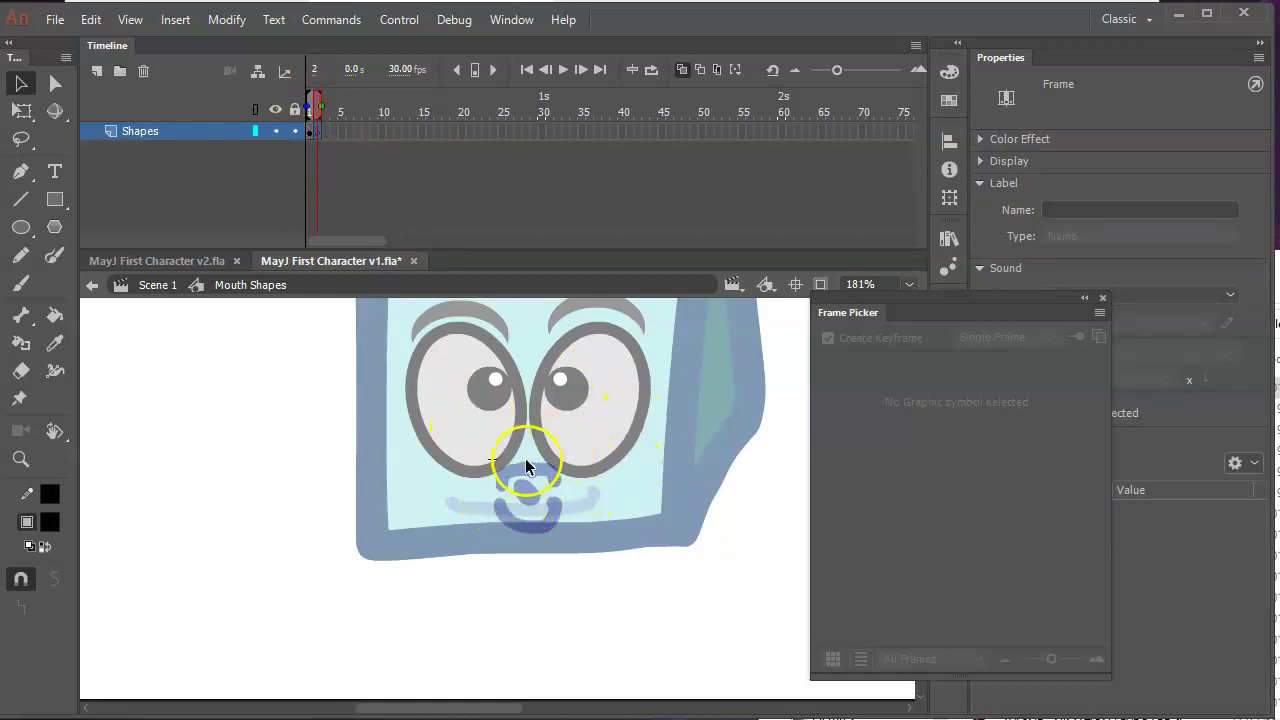
pyautogui.hotkey('alt', 'Tab')
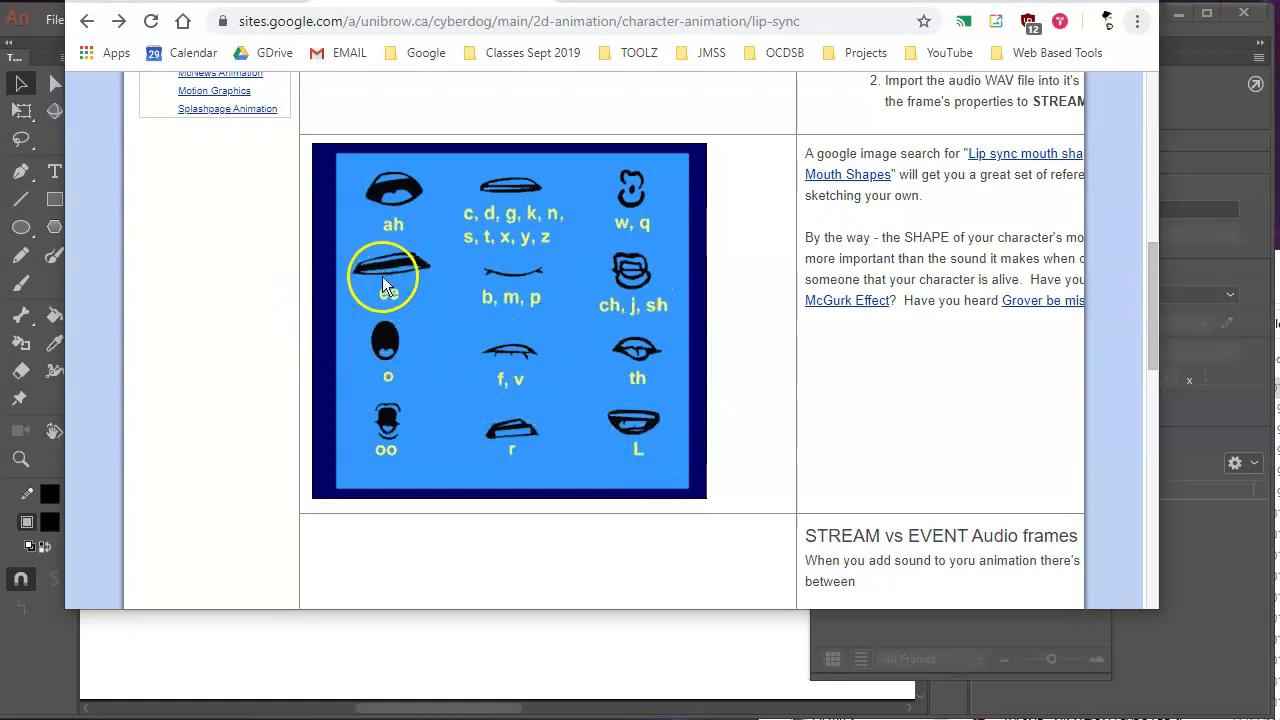
pyautogui.hotkey('alt', 'Tab')
pyautogui.hotkey('alt', 'Tab')
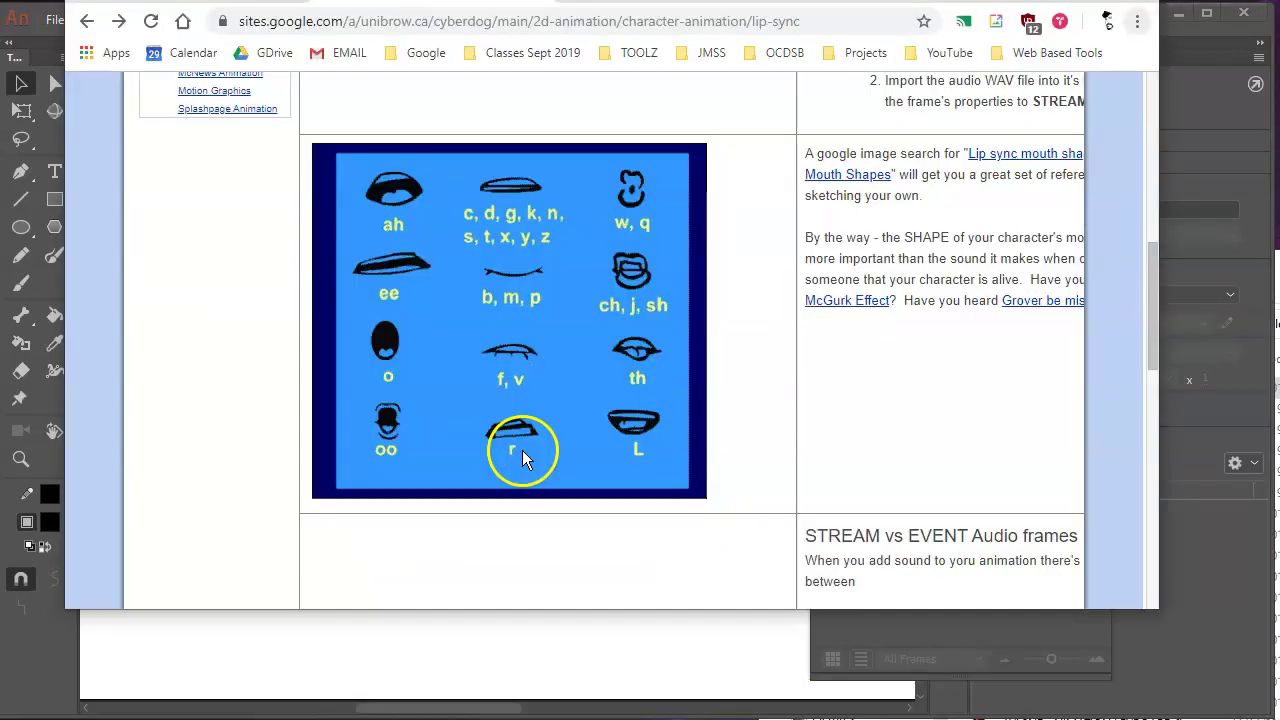
pyautogui.hotkey('alt', 'Tab')
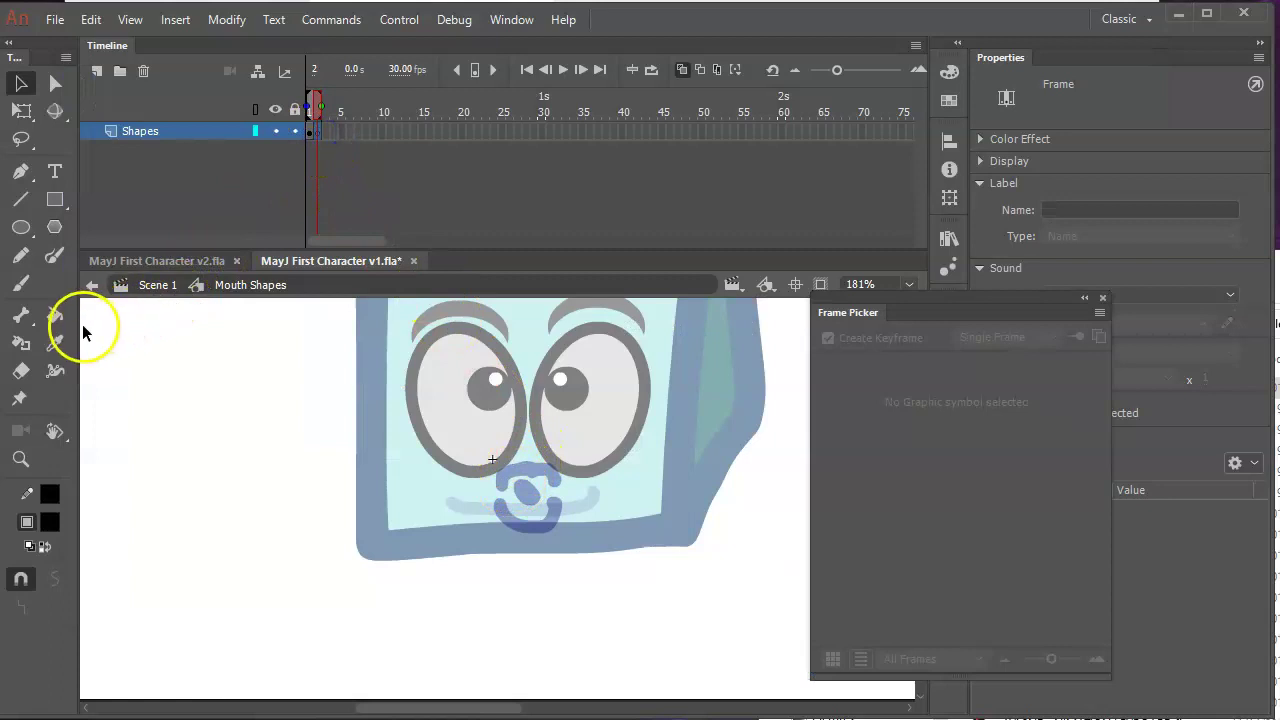
# Brush a wide, flat 'ee' mouth on frame 2, comparing it with the reference chart.
pyautogui.click(21, 284)
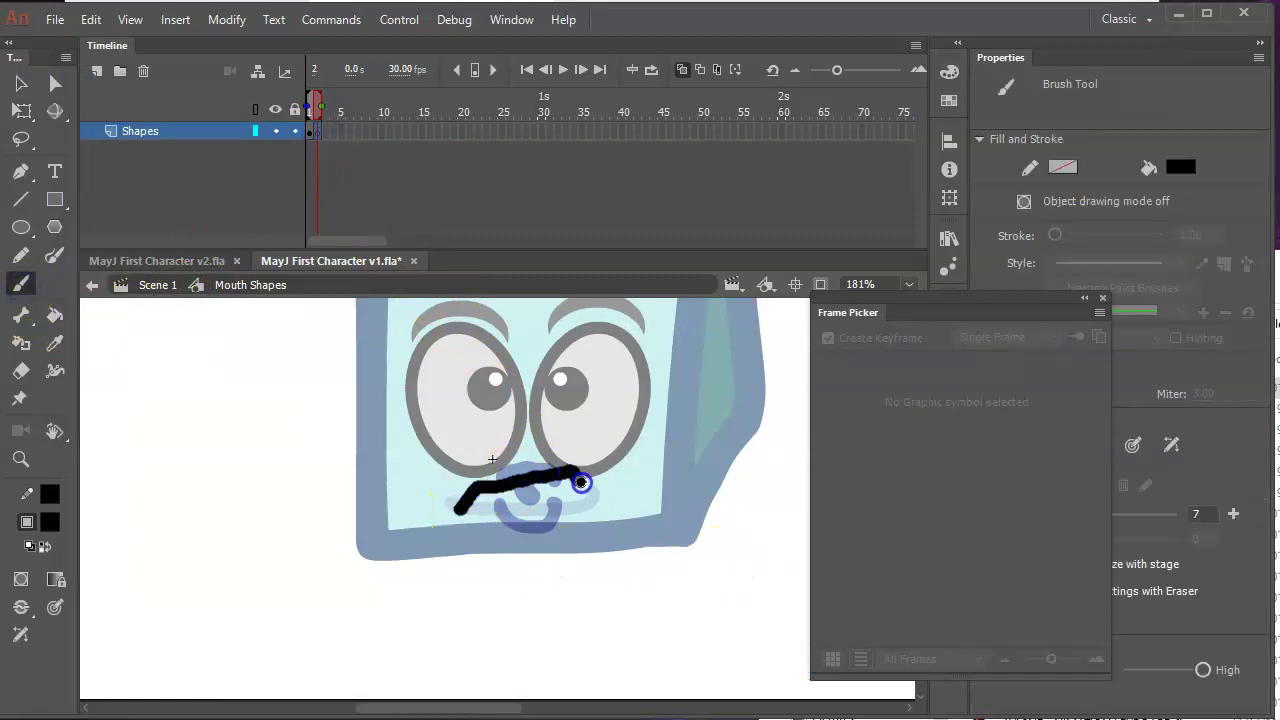
pyautogui.moveTo(605, 502)
pyautogui.mouseDown()
pyautogui.moveTo(452, 534)
pyautogui.moveTo(473, 501)
pyautogui.mouseUp()
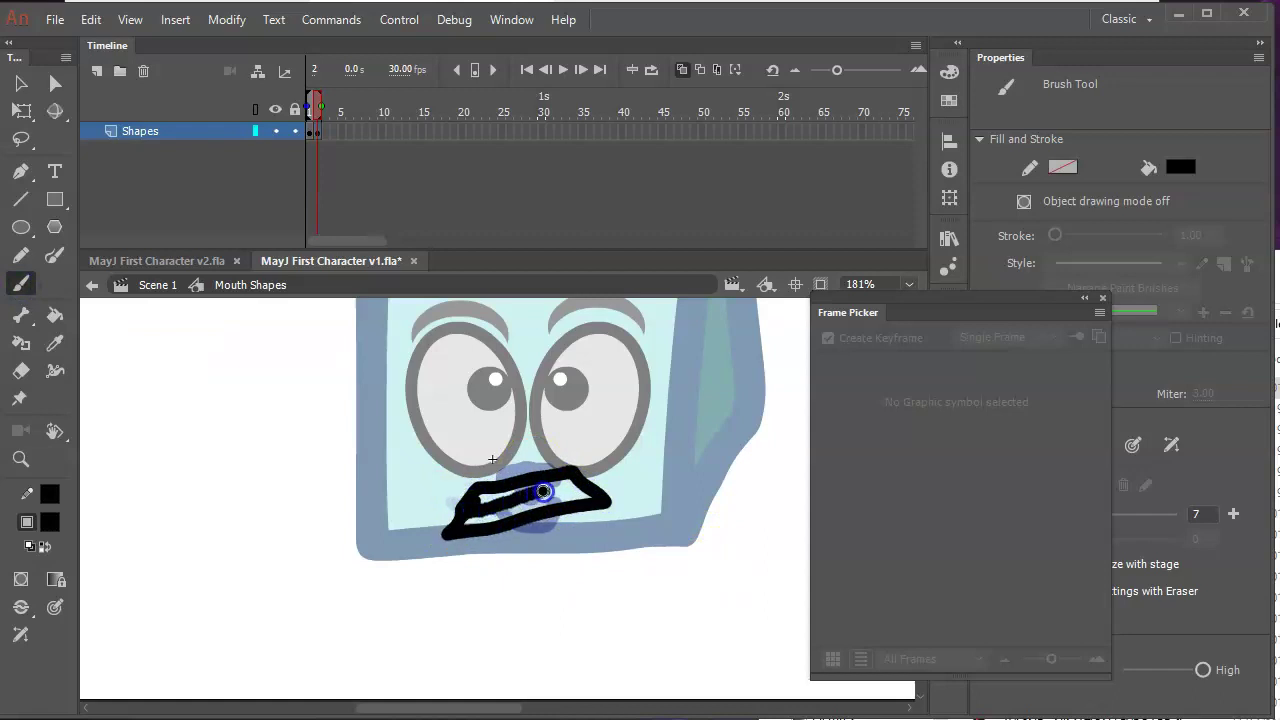
pyautogui.moveTo(578, 484); pyautogui.dragTo(580, 486)
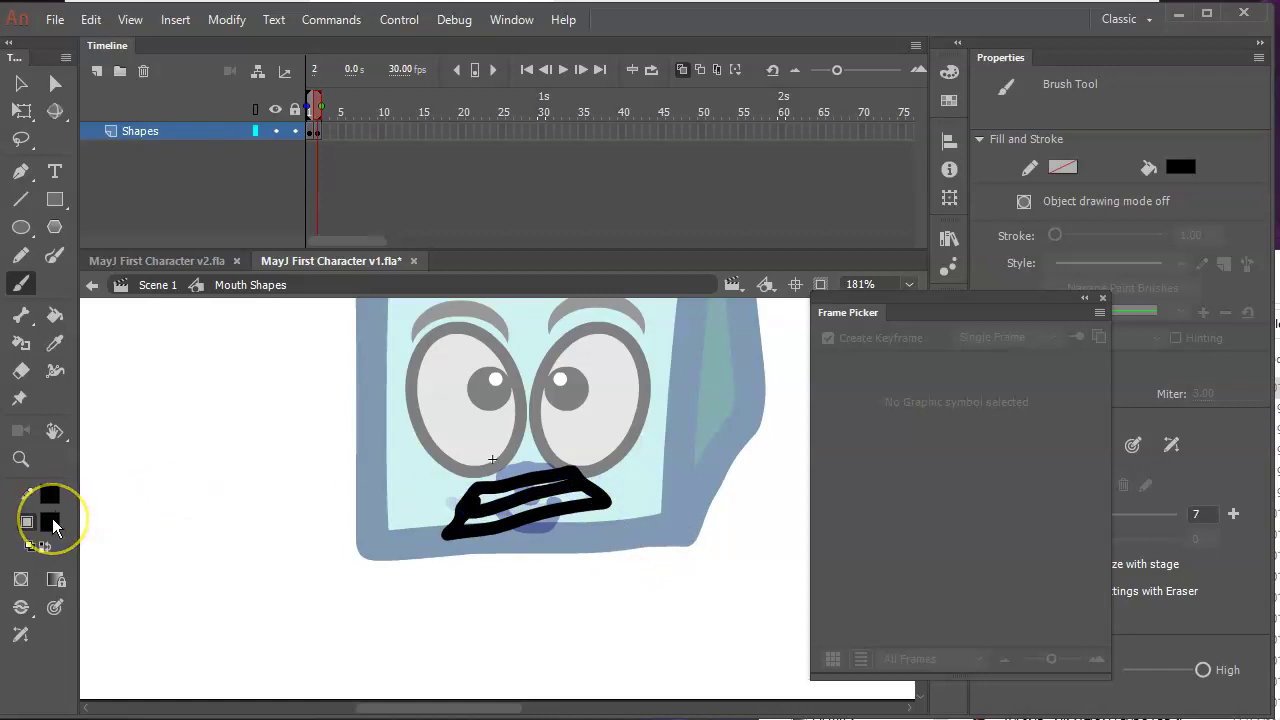
pyautogui.hotkey('alt', 'Tab')
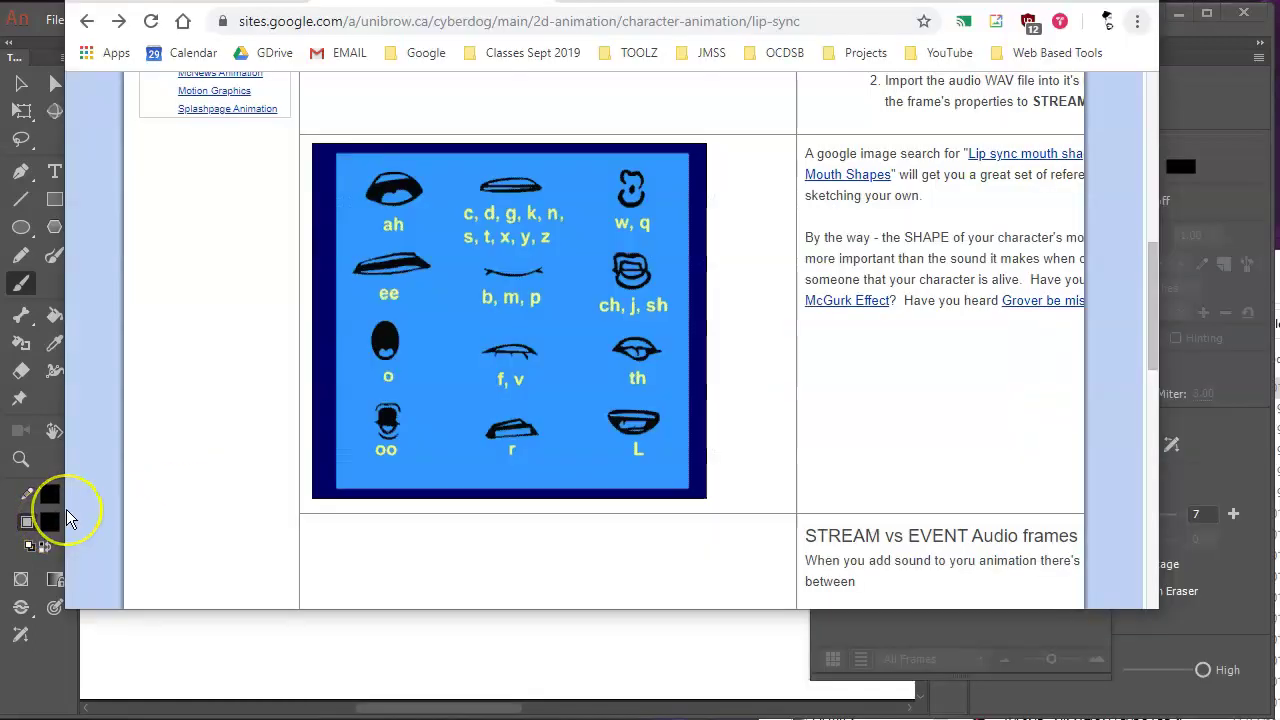
pyautogui.hotkey('alt', 'Tab')
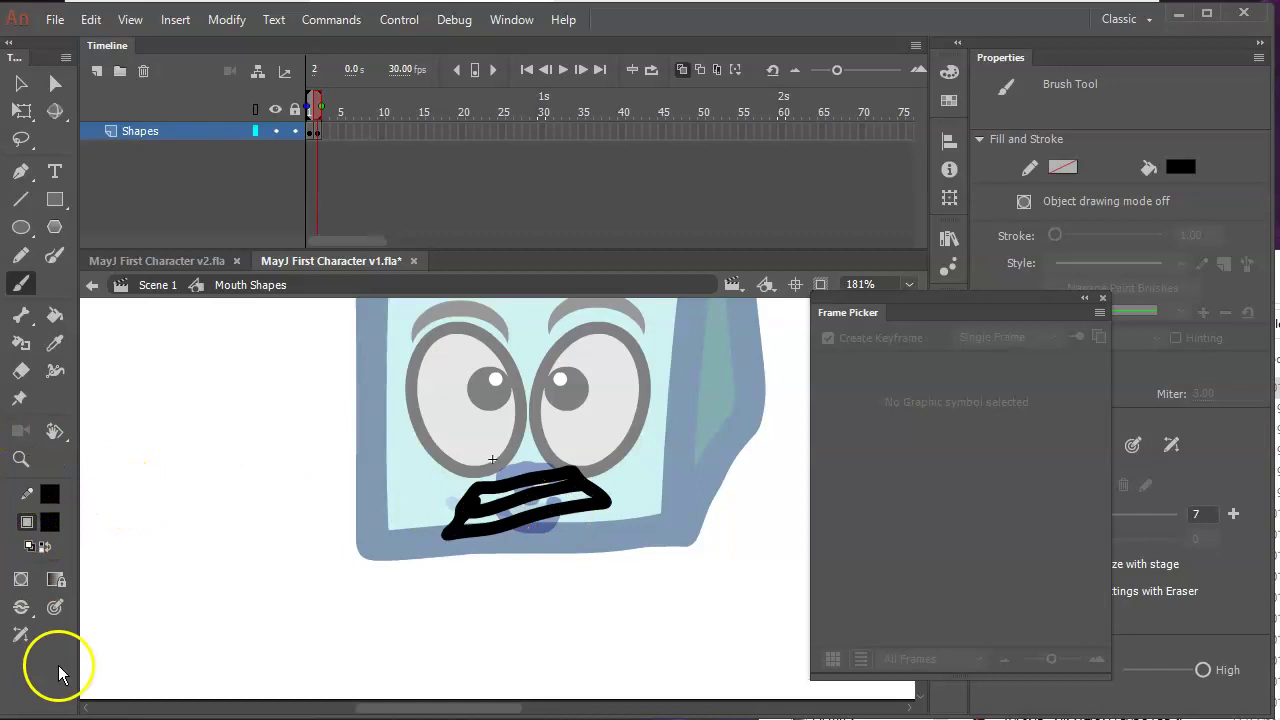
# Set white as the fill colour by changing the stroke to white and swapping colours.
pyautogui.click(52, 497)
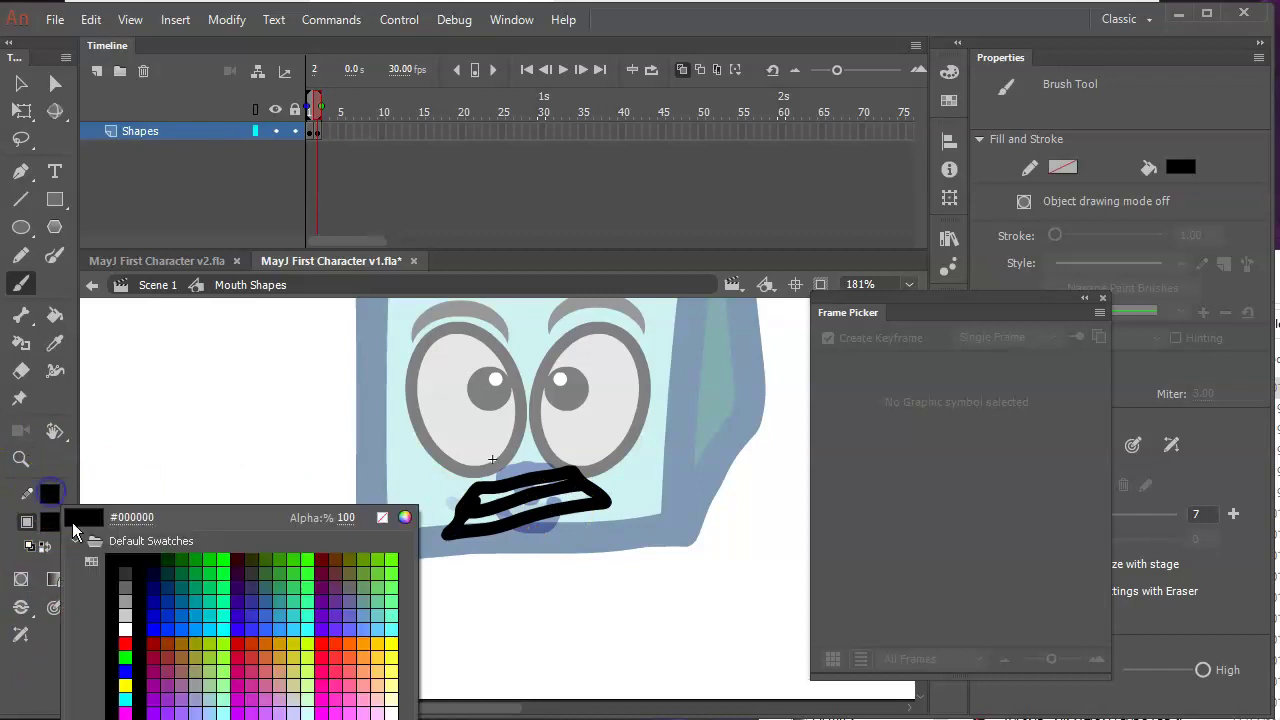
pyautogui.click(122, 625)
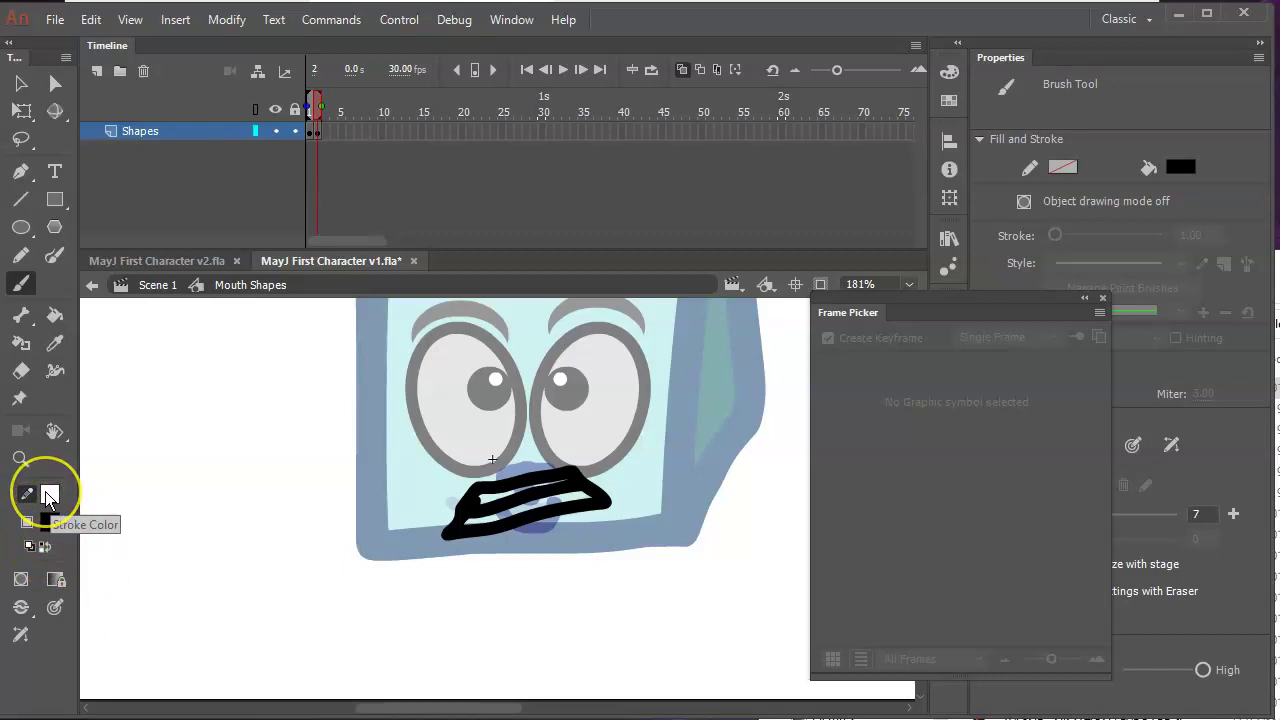
pyautogui.click(53, 520)
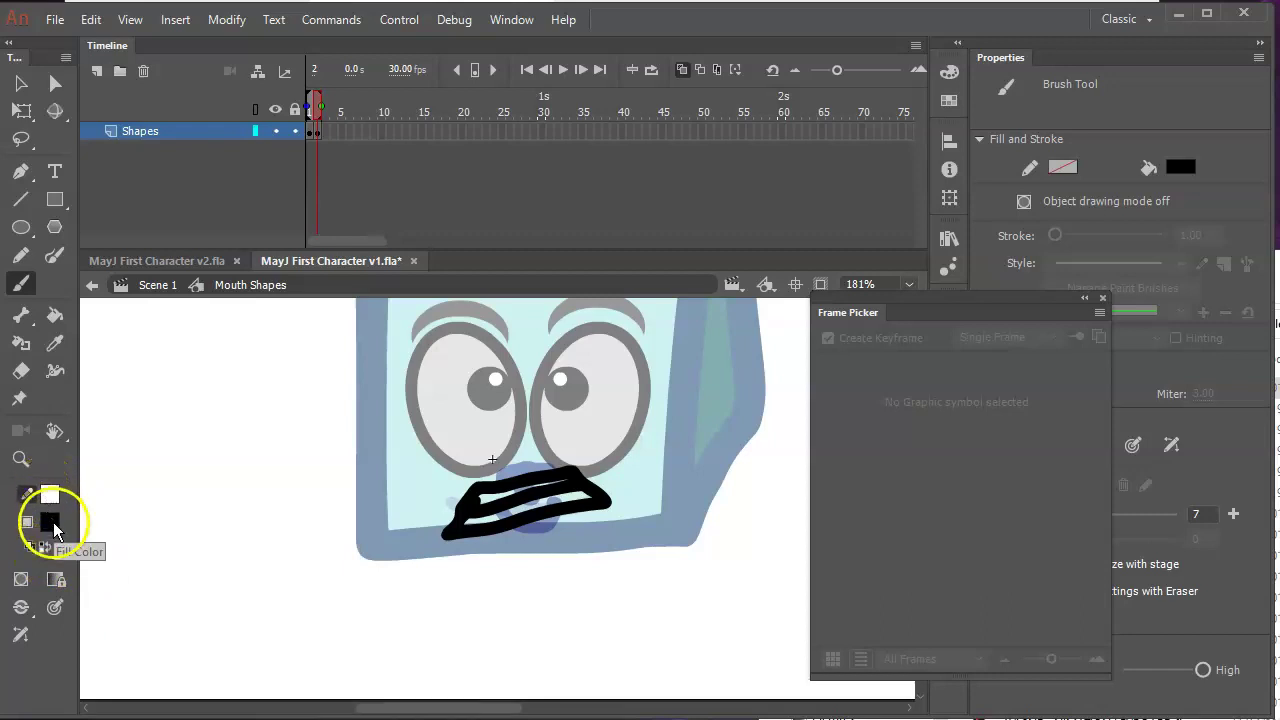
pyautogui.click(45, 546)
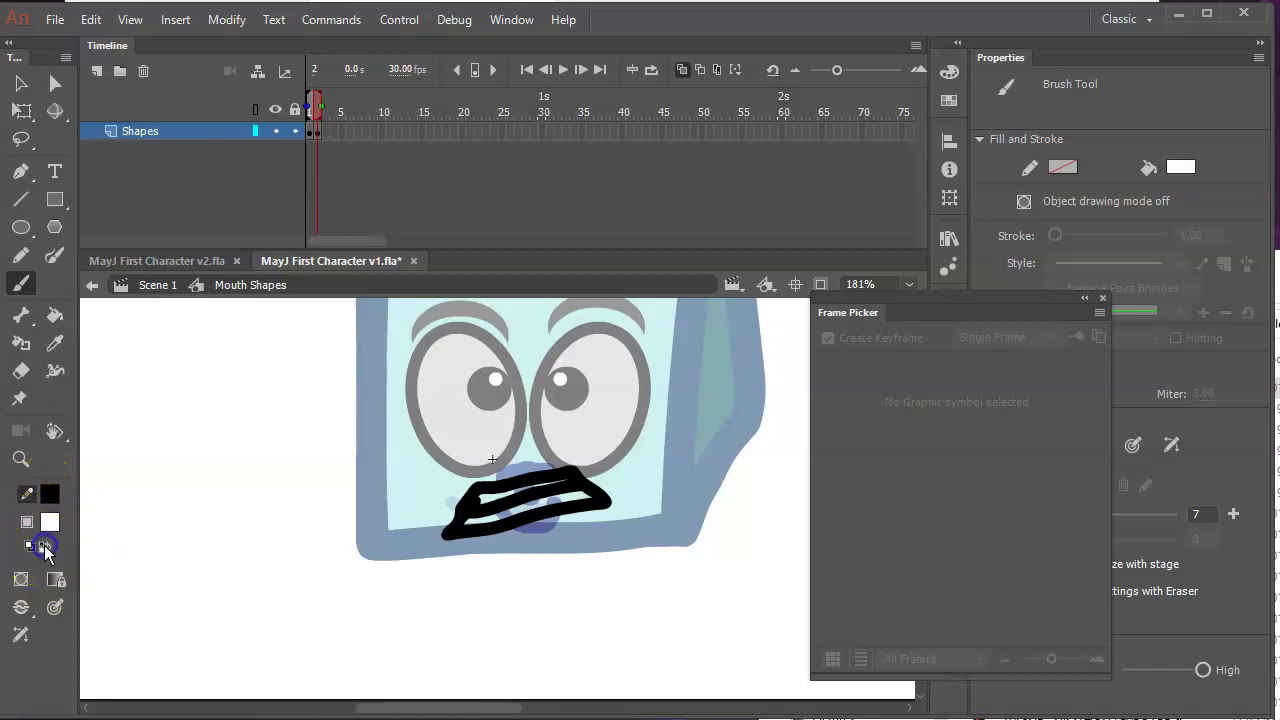
# Paint Bucket the two gaps inside the mouth white, then swap back to a black fill.
pyautogui.click(55, 314)
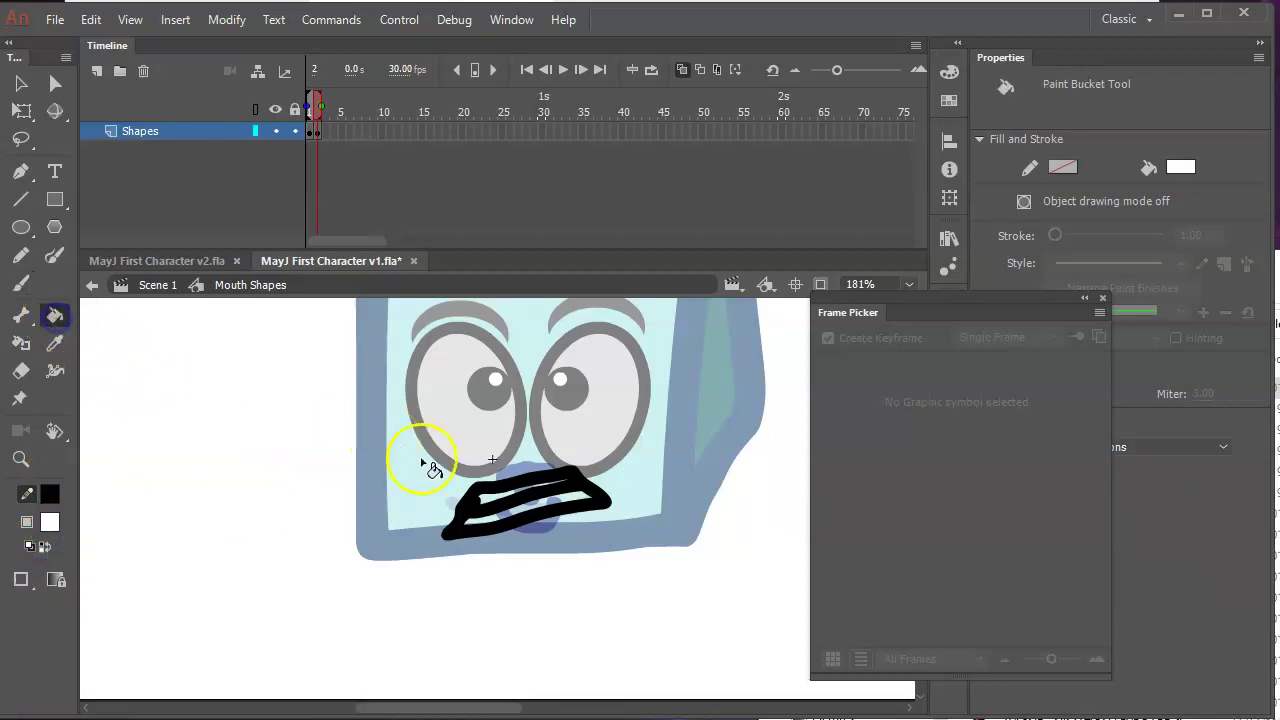
pyautogui.click(493, 490)
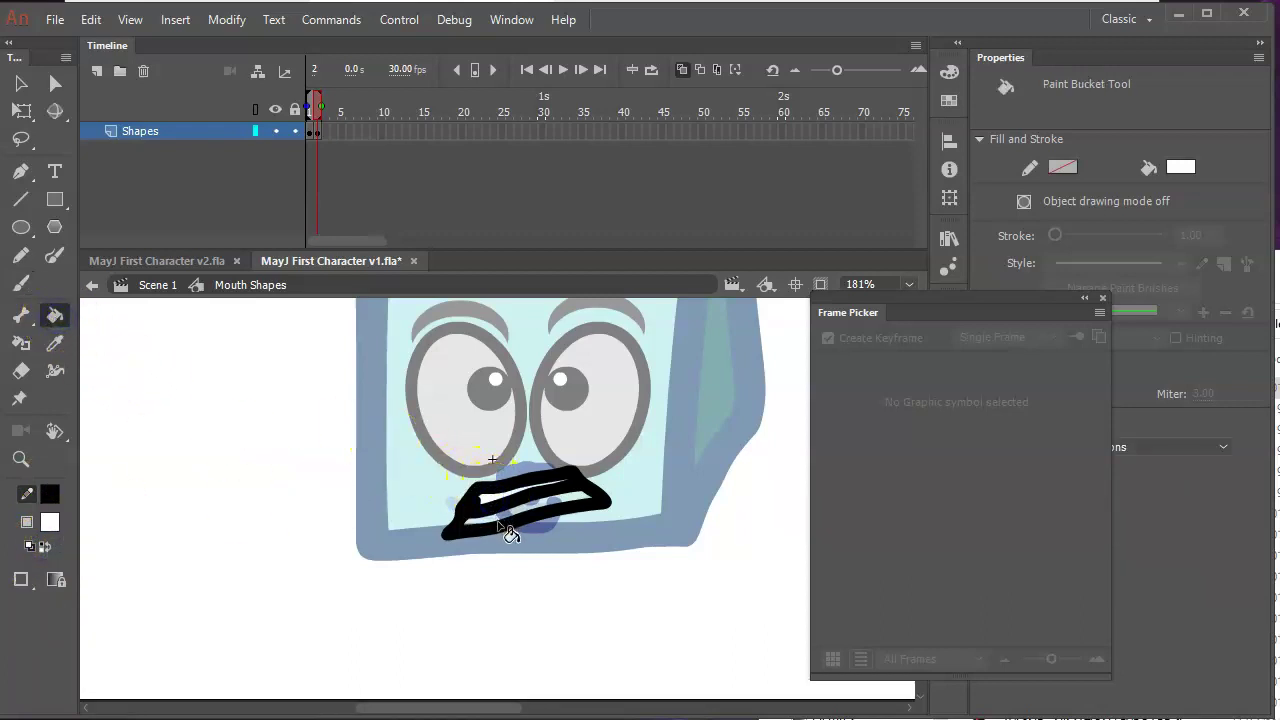
pyautogui.click(500, 522)
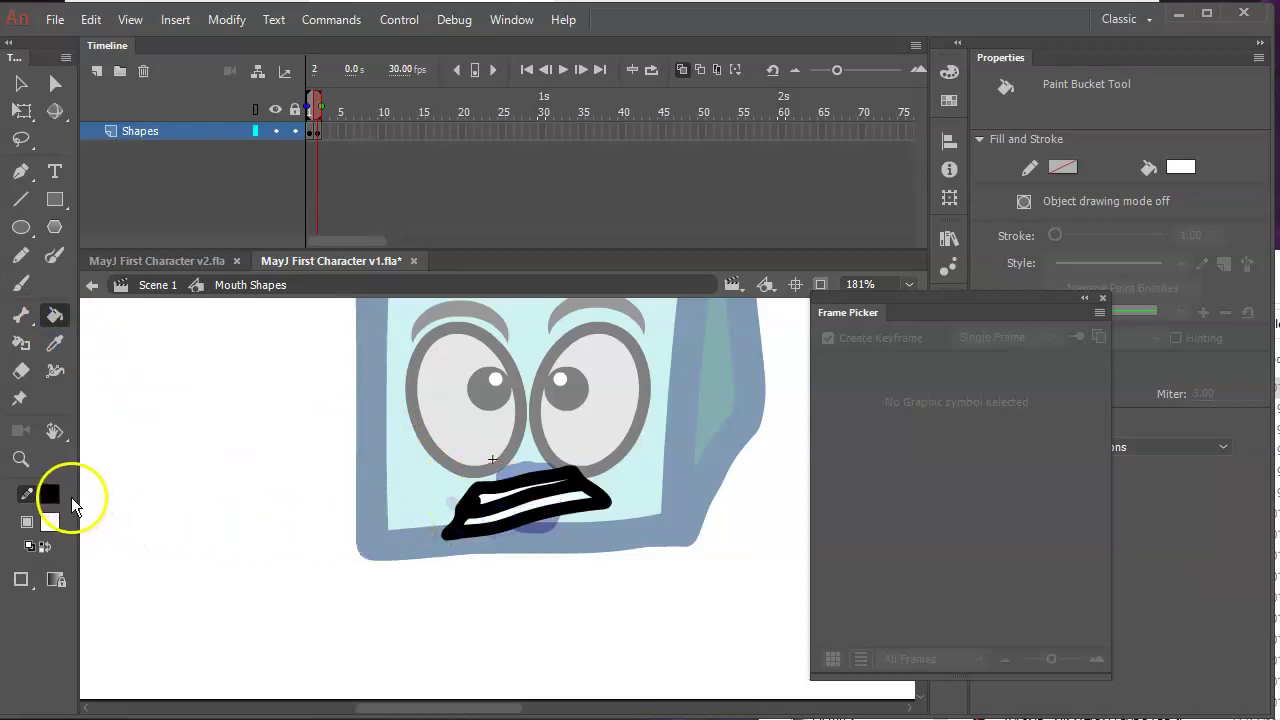
pyautogui.click(45, 546)
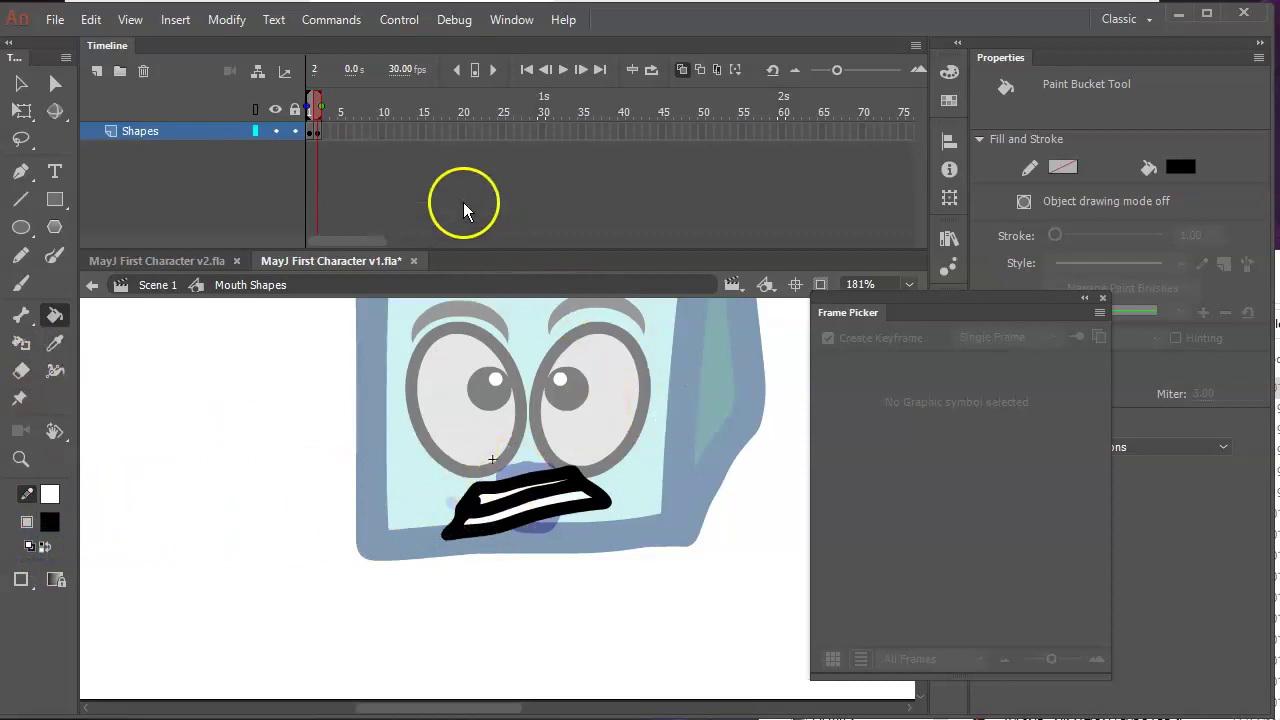
# Insert a keyframe at frame 2 of the Shapes layer and widen the timeline's frame cells.
pyautogui.click(317, 130)
pyautogui.press('F6')
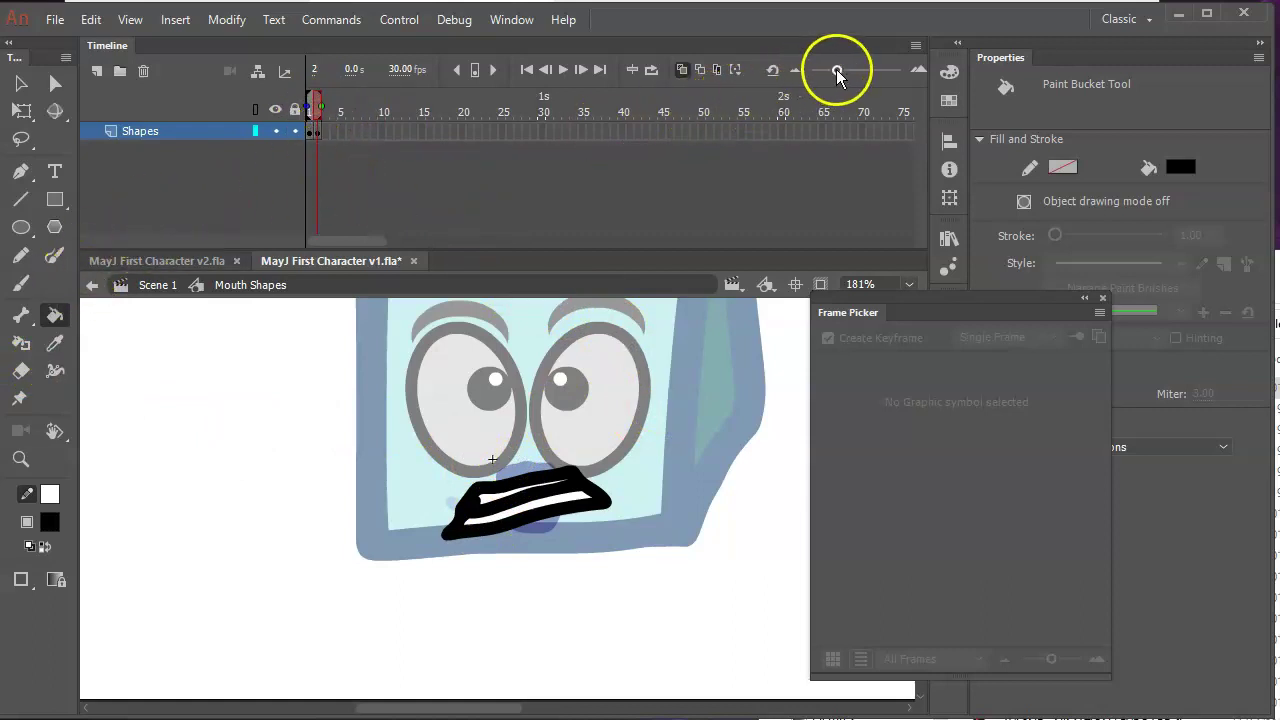
pyautogui.moveTo(837, 70); pyautogui.dragTo(873, 74)
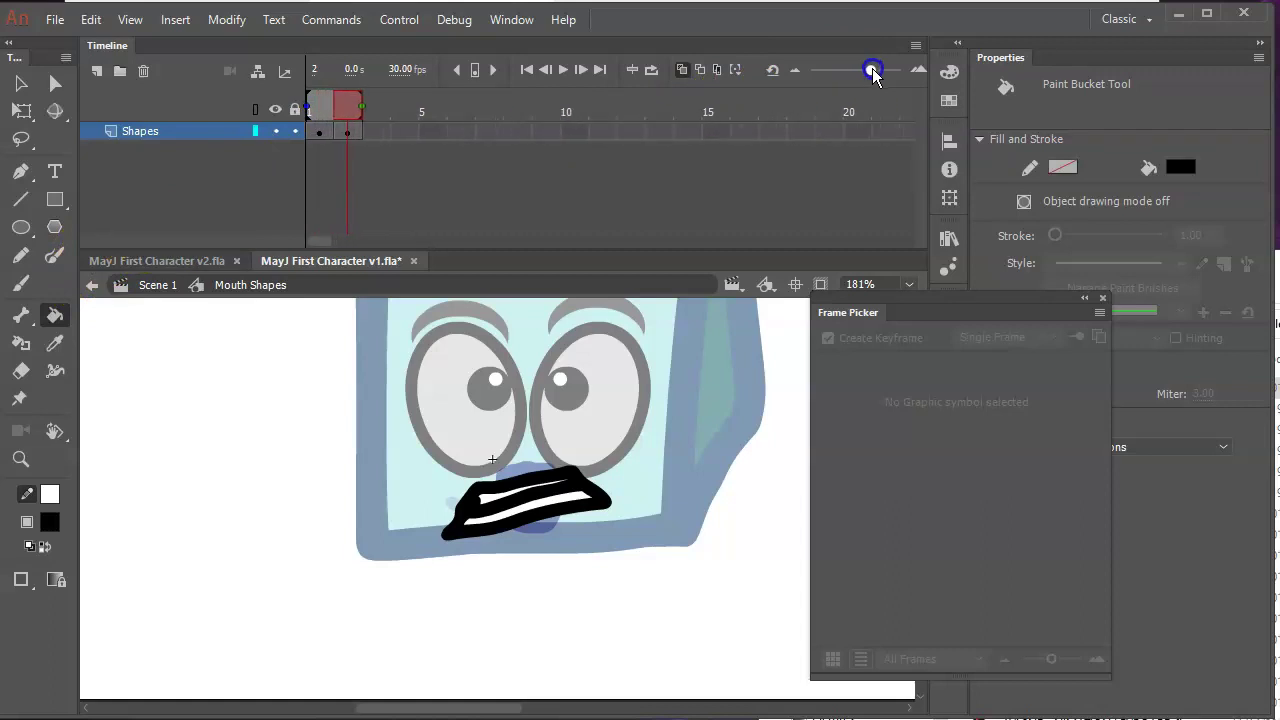
# Add Layer_2 above Shapes, compare the frame 1 and 2 mouths, and dock the Frame Picker.
pyautogui.click(97, 70)
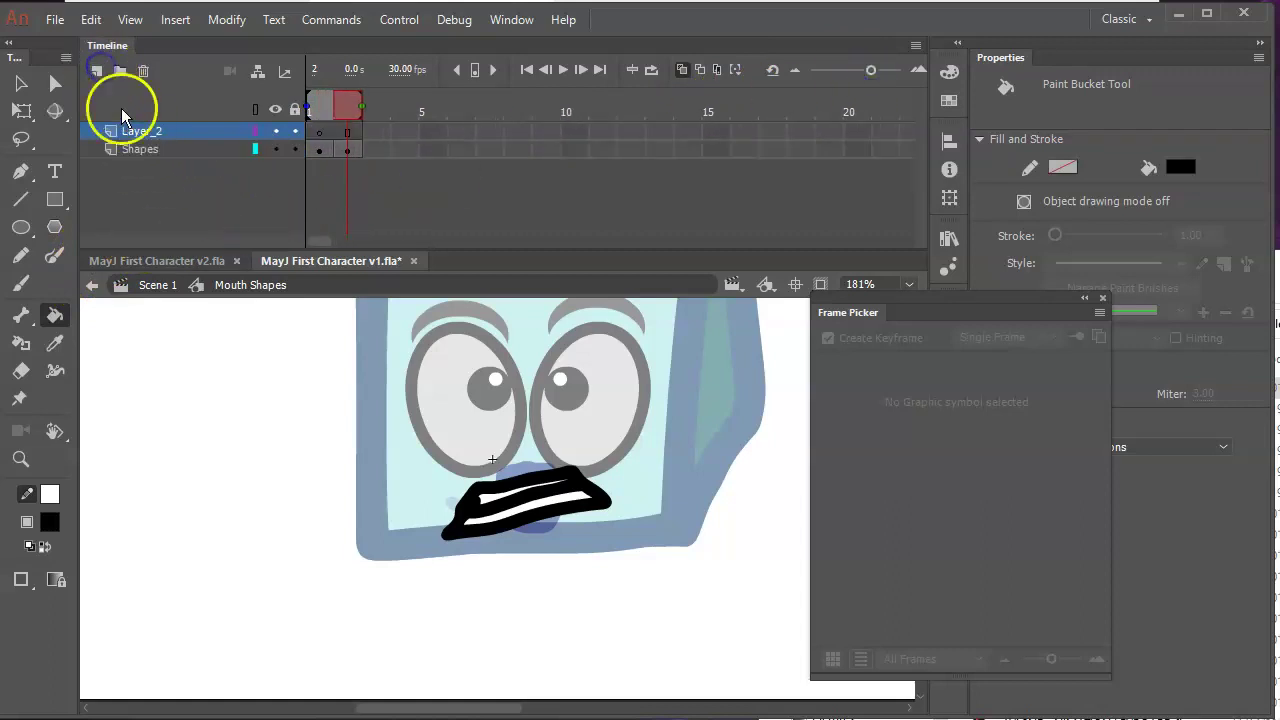
pyautogui.click(140, 130)
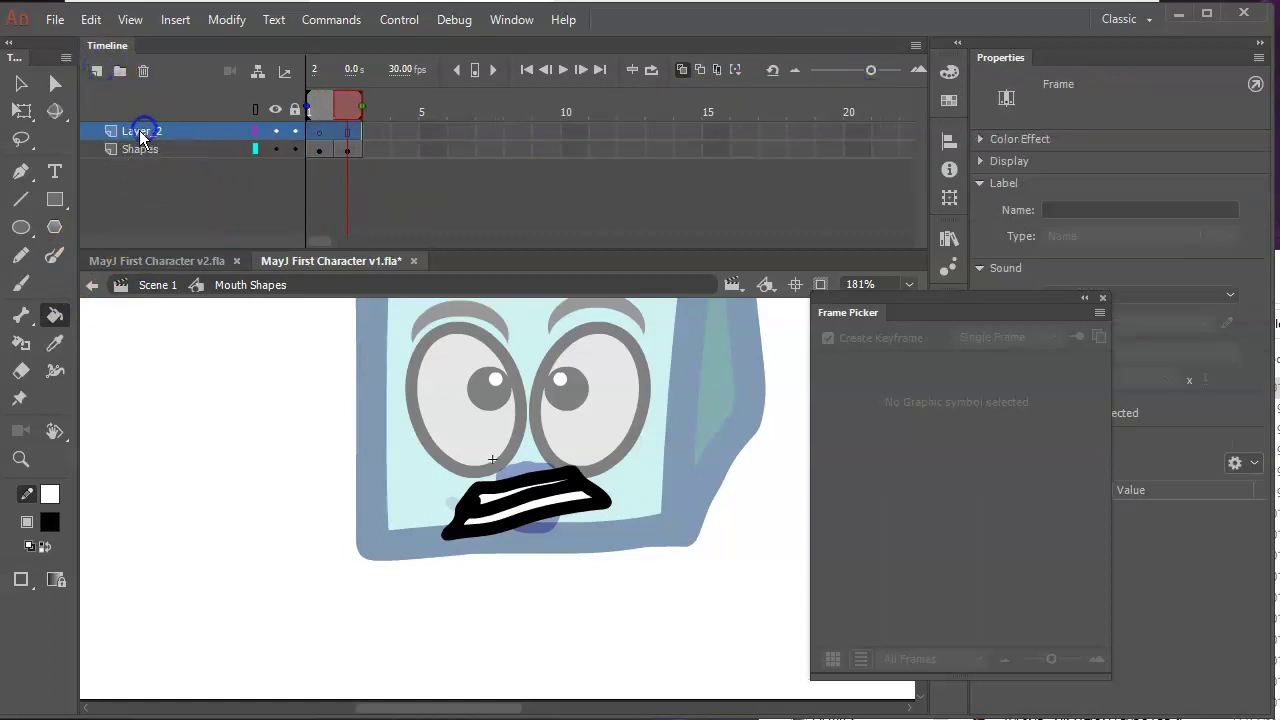
pyautogui.click(331, 133)
pyautogui.click(347, 133)
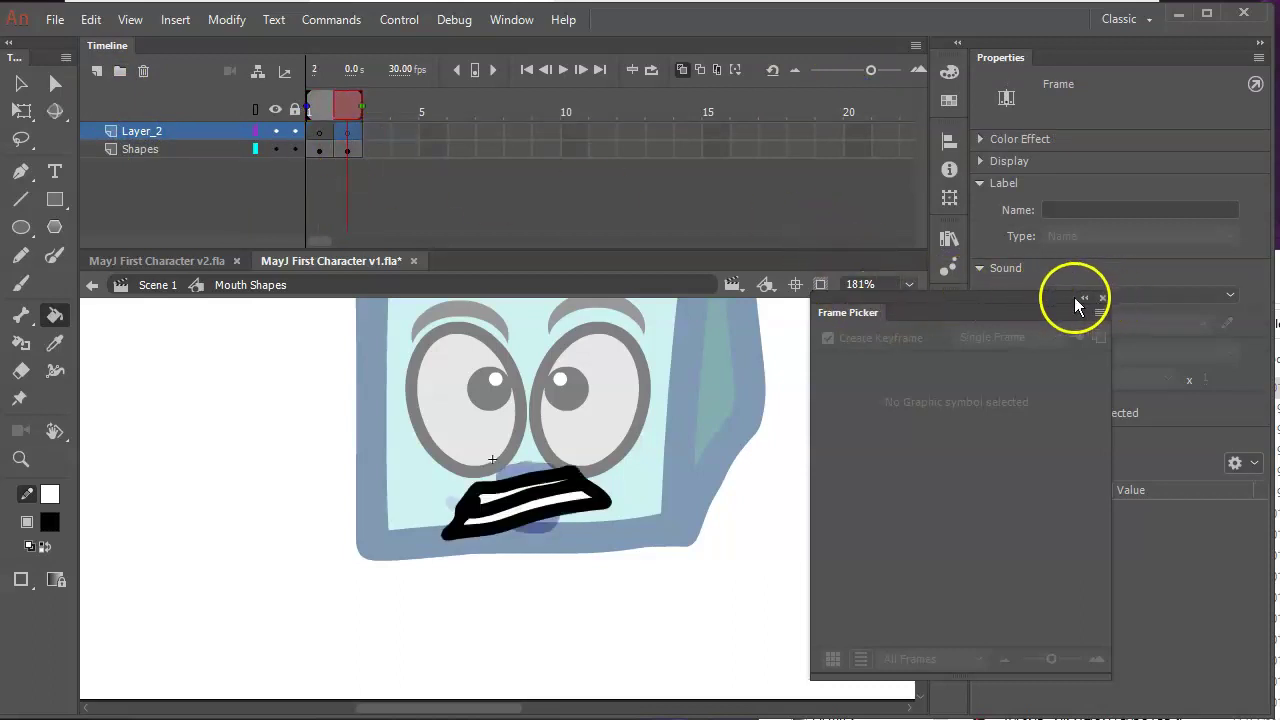
pyautogui.moveTo(935, 300); pyautogui.dragTo(1112, 716)
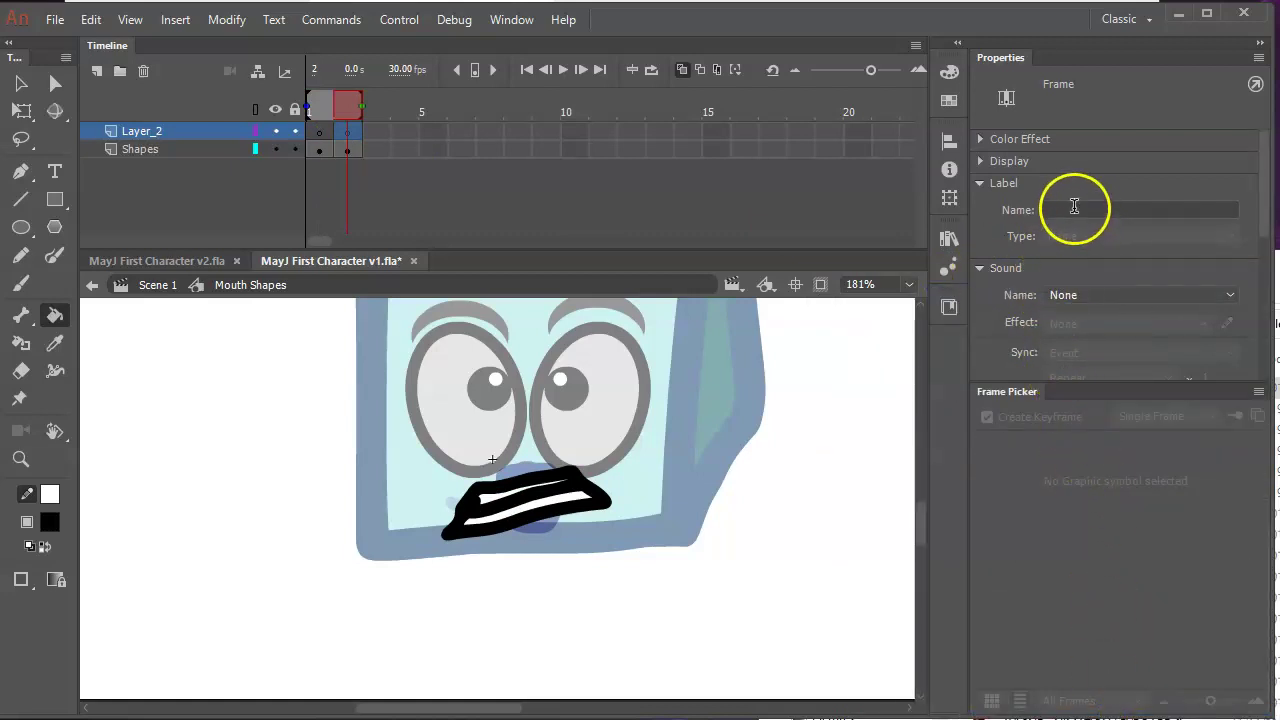
# Label Layer_2's frame 1 as 'W'.
pyautogui.click(1074, 207)
pyautogui.write('W')
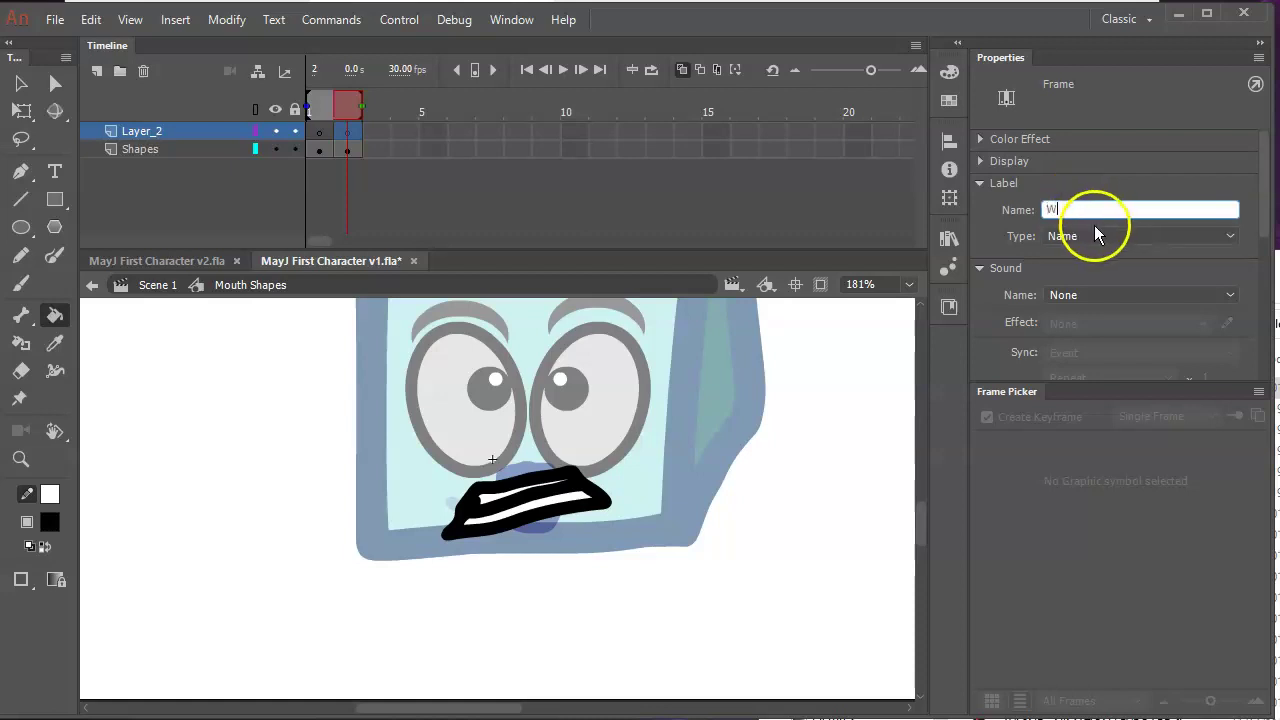
pyautogui.click(320, 138)
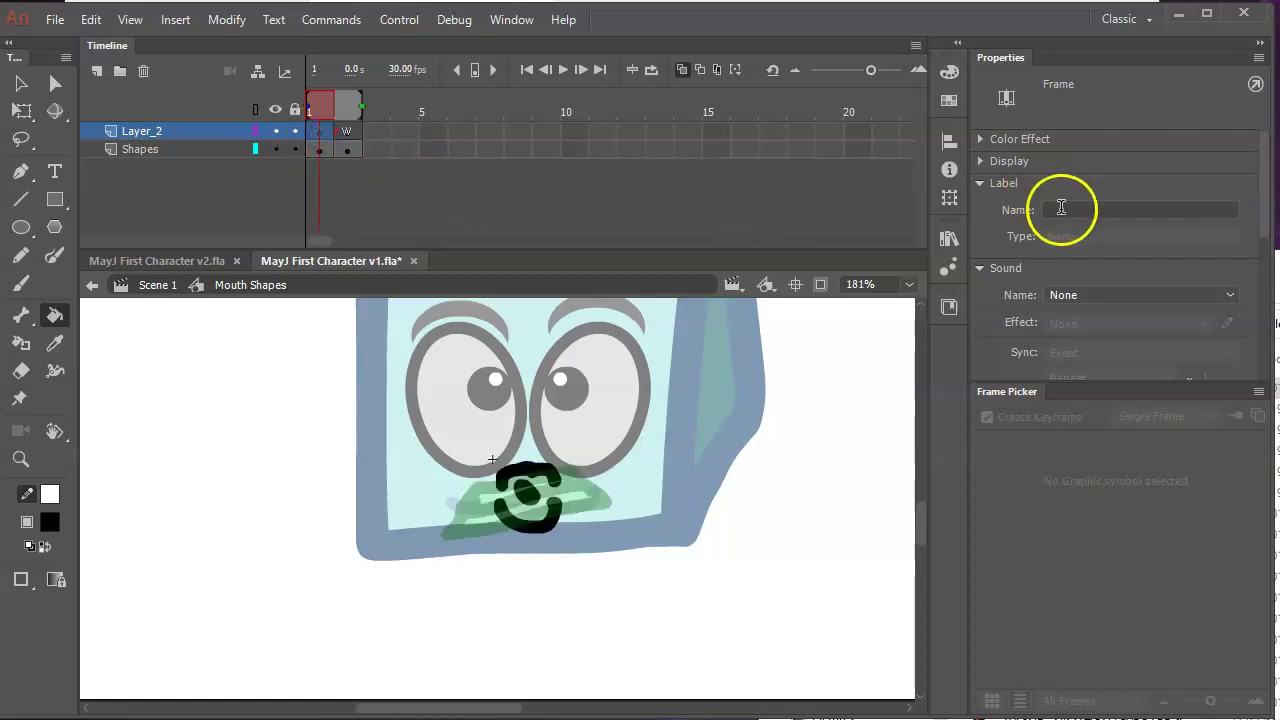
pyautogui.click(1061, 207)
pyautogui.write('W')
# Label Layer_2's frame 2 as 'E' and check the lip-sync reference page.
pyautogui.click(357, 137)
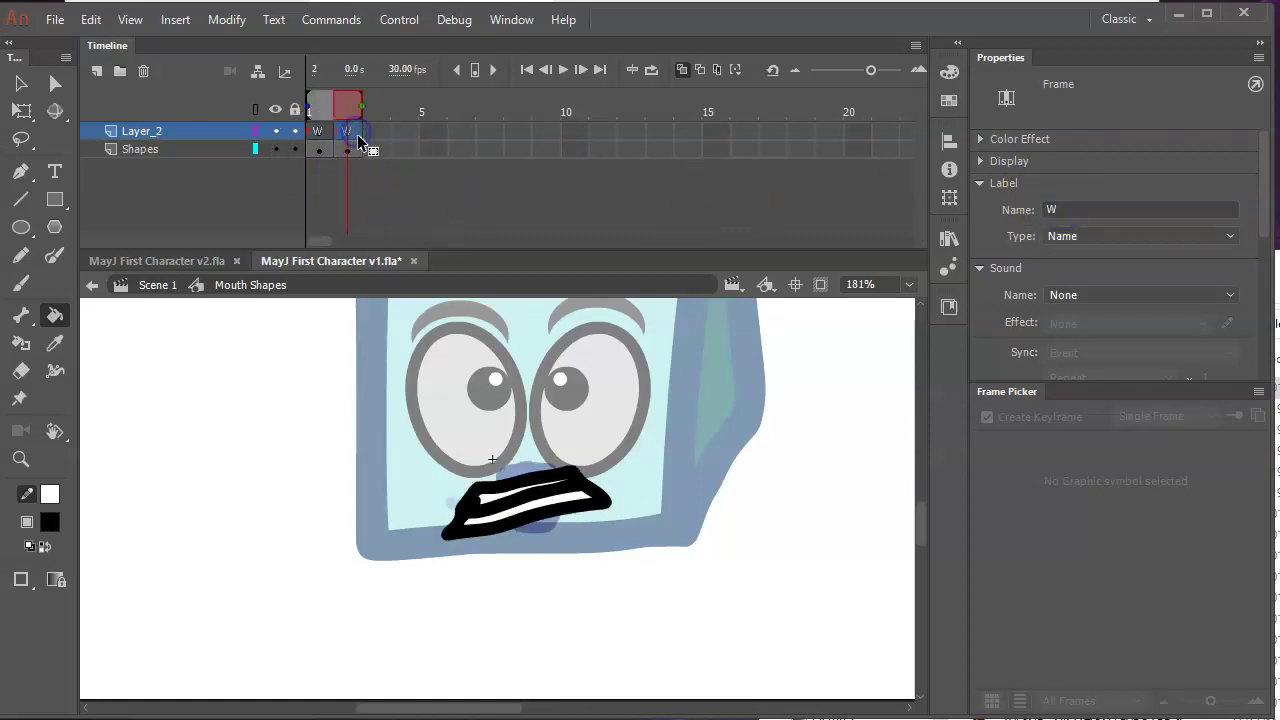
pyautogui.doubleClick(1072, 209)
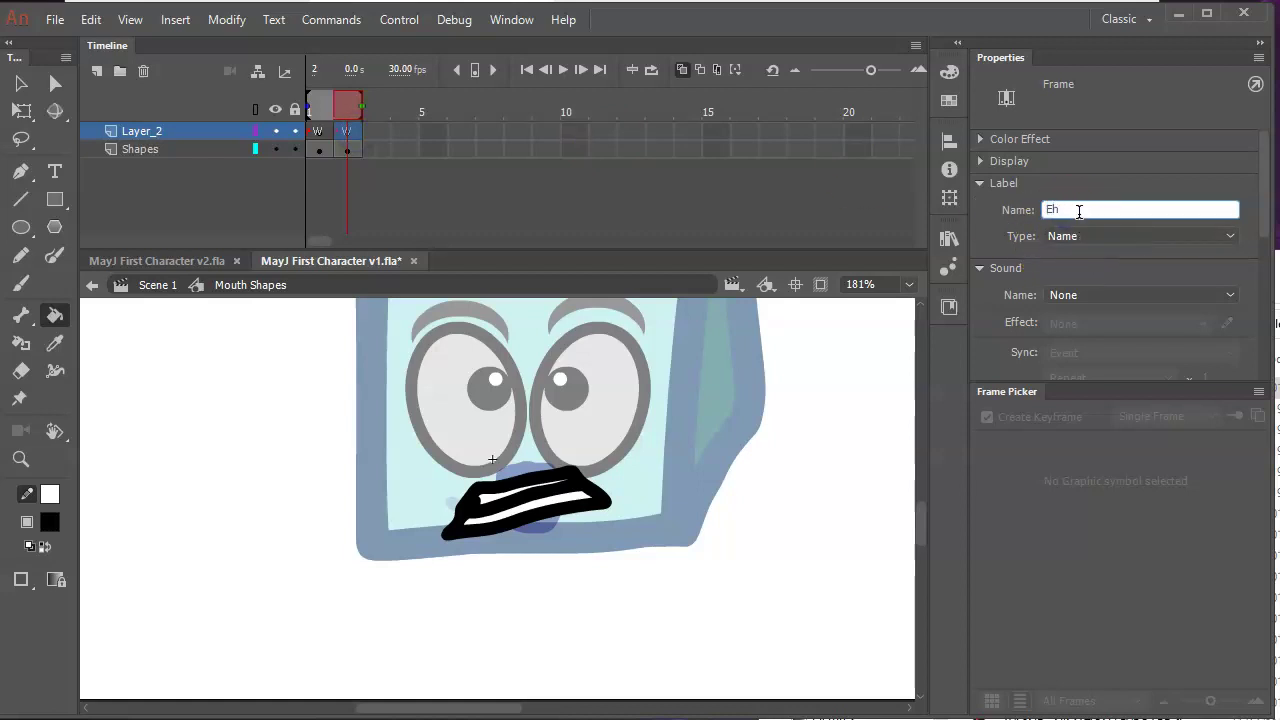
pyautogui.write('E')
pyautogui.press('Tab')
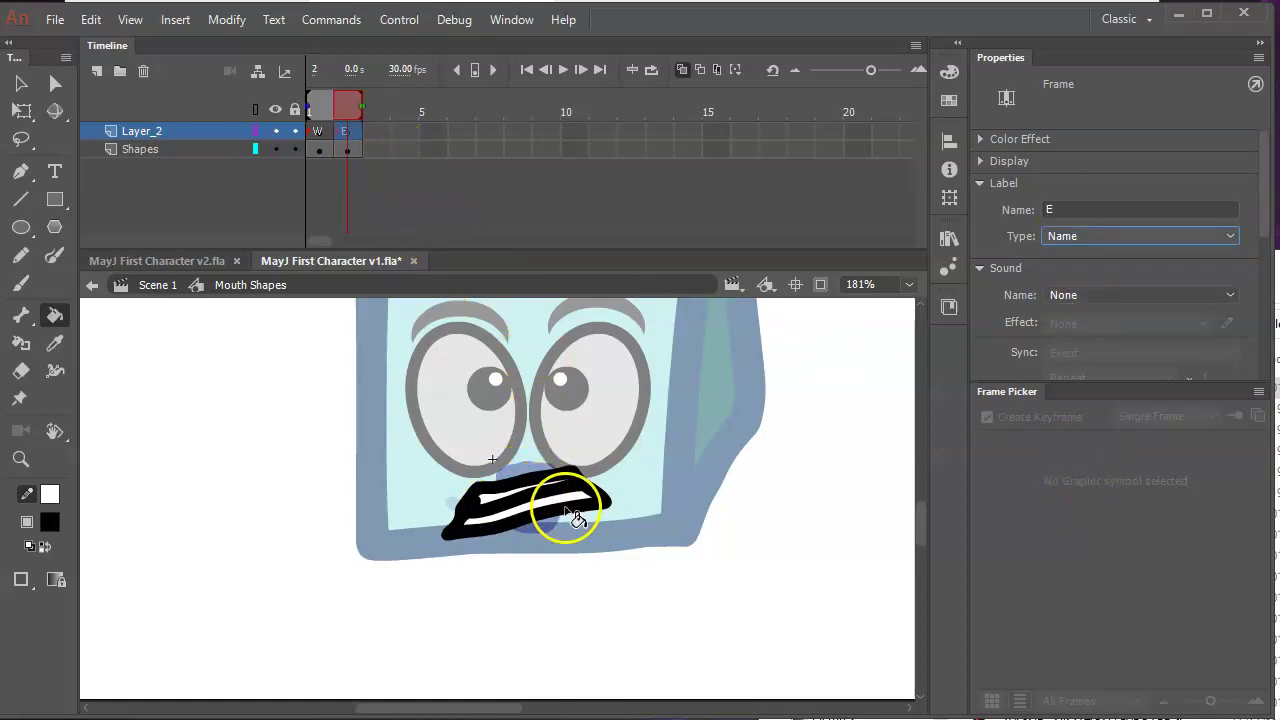
pyautogui.hotkey('alt', 'Tab')
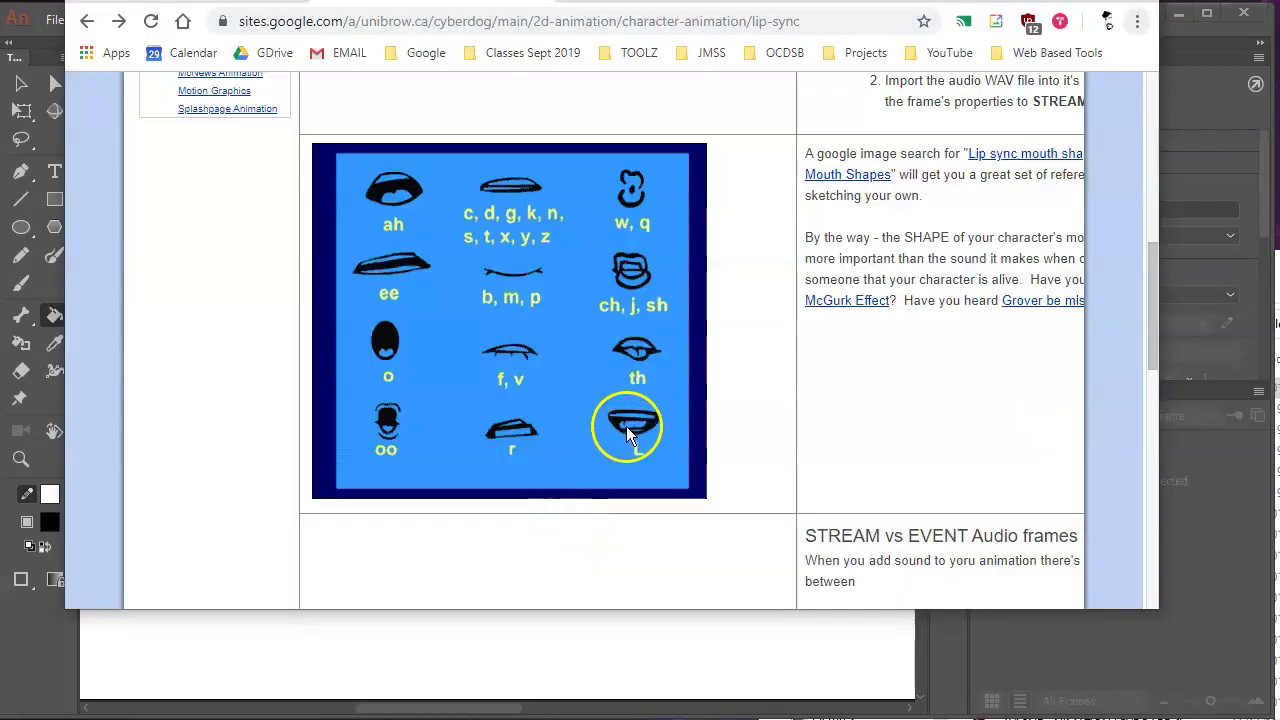
pyautogui.hotkey('alt', 'Tab')
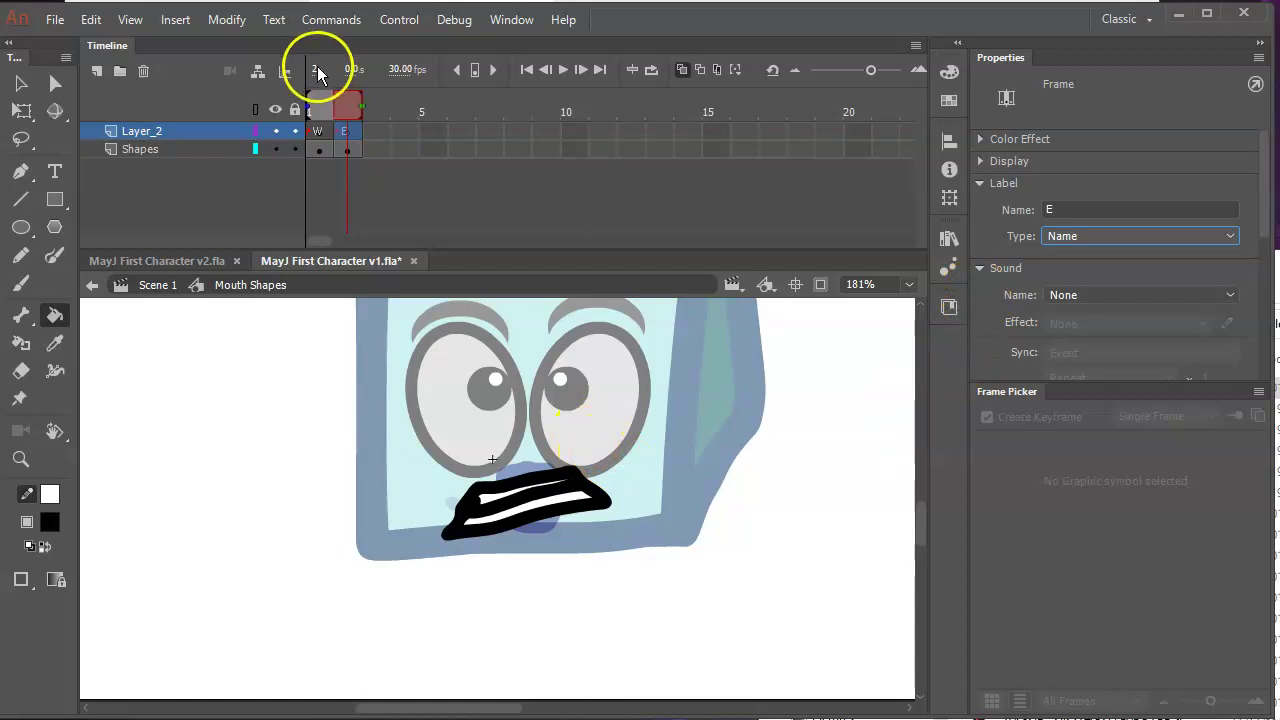
# Select frame 3 on both the Shapes layer and Layer_2.
pyautogui.click(377, 132)
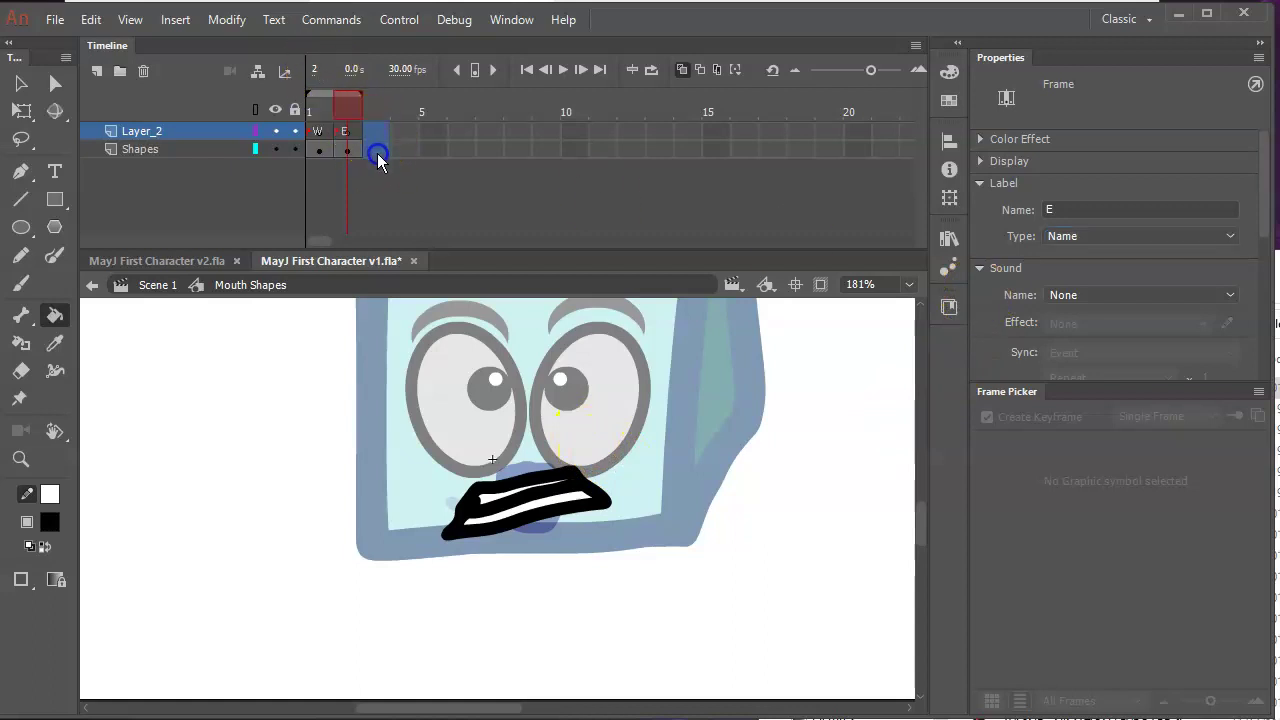
pyautogui.keyDown('shift'); pyautogui.click(377, 157); pyautogui.keyUp('shift')
pyautogui.click(378, 153)
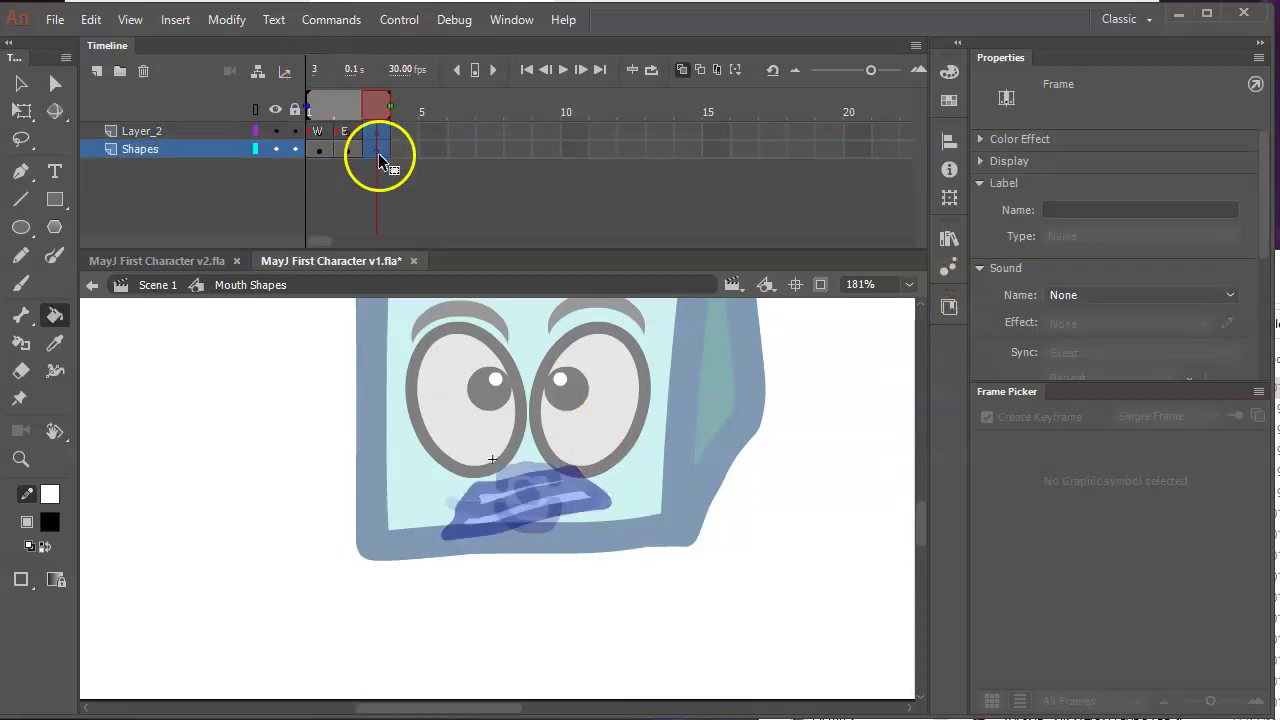
pyautogui.click(377, 133)
pyautogui.click(377, 150)
pyautogui.click(377, 133)
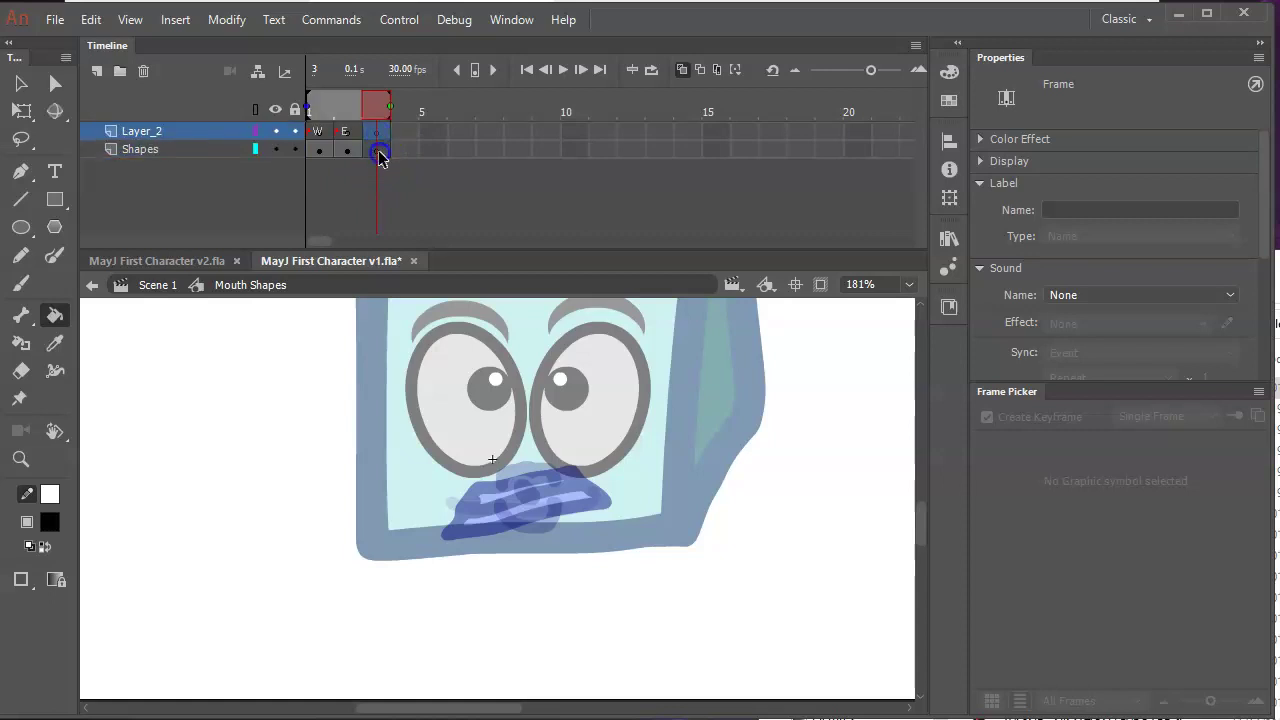
pyautogui.click(377, 150)
pyautogui.click(383, 134)
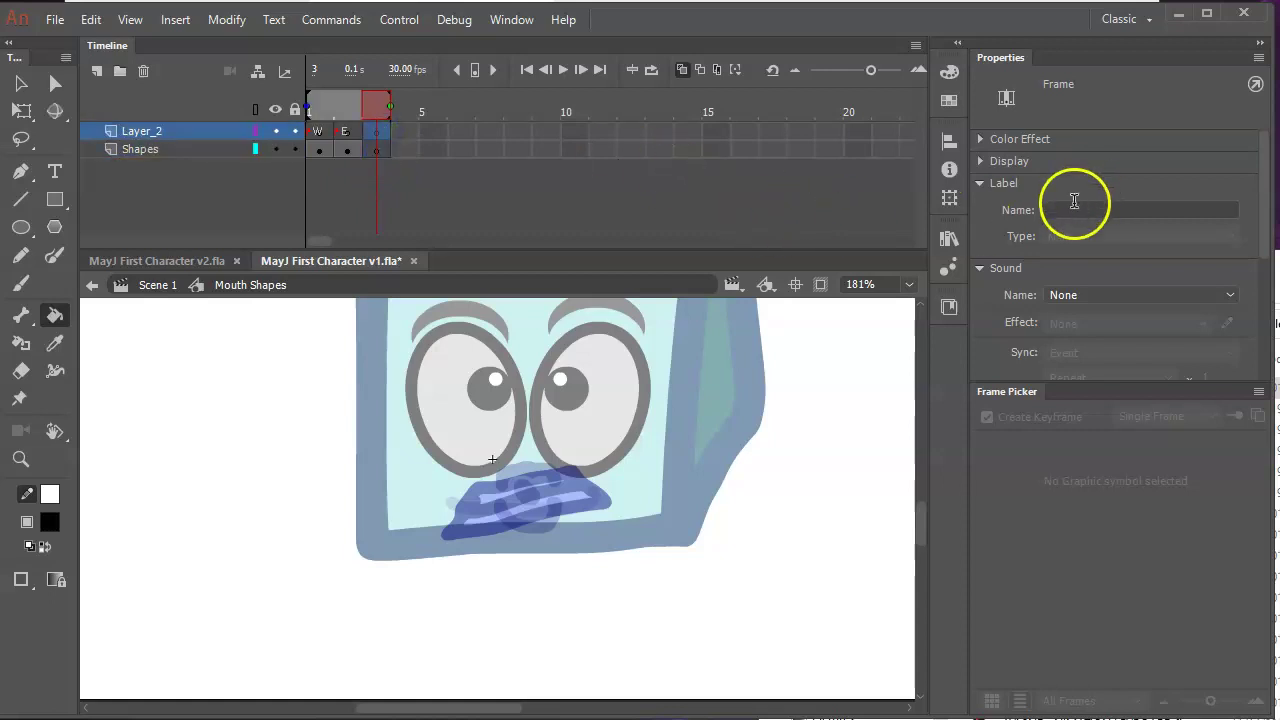
# Label Layer_2's frame 3 as 'L' and glance at the lip-sync reference.
pyautogui.click(1073, 203)
pyautogui.write('L')
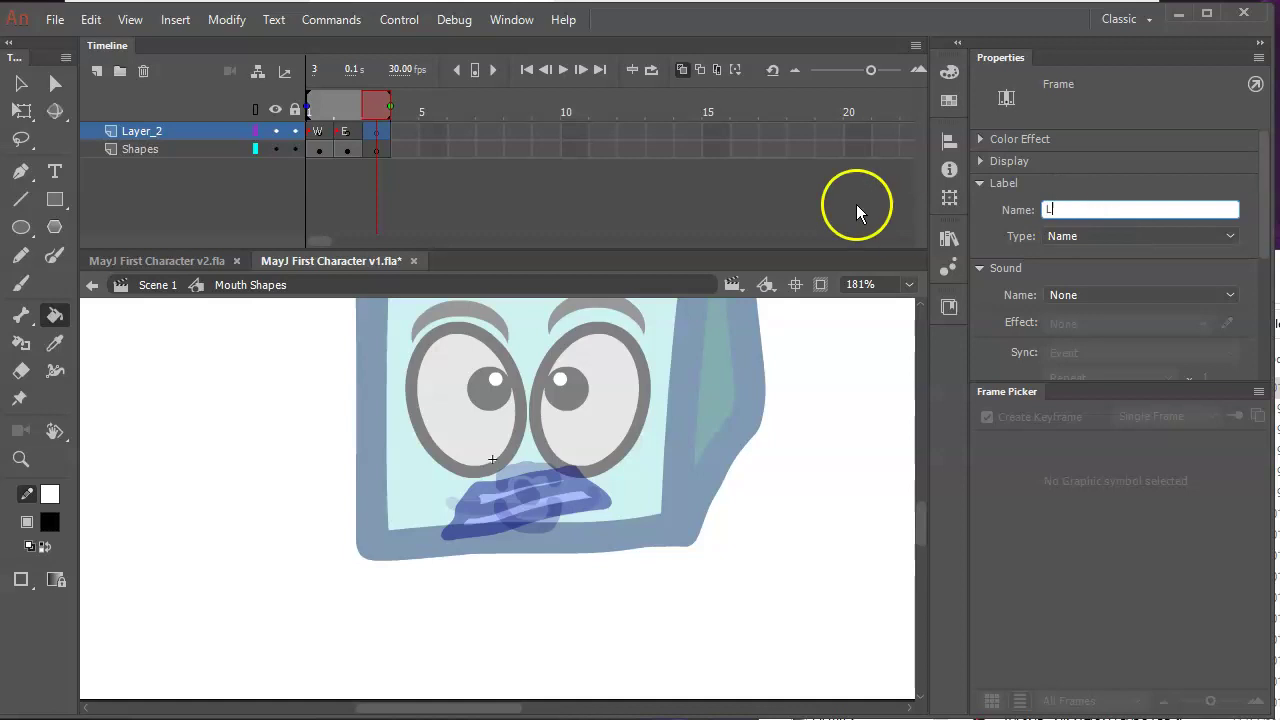
pyautogui.click(381, 150)
pyautogui.hotkey('alt', 'Tab')
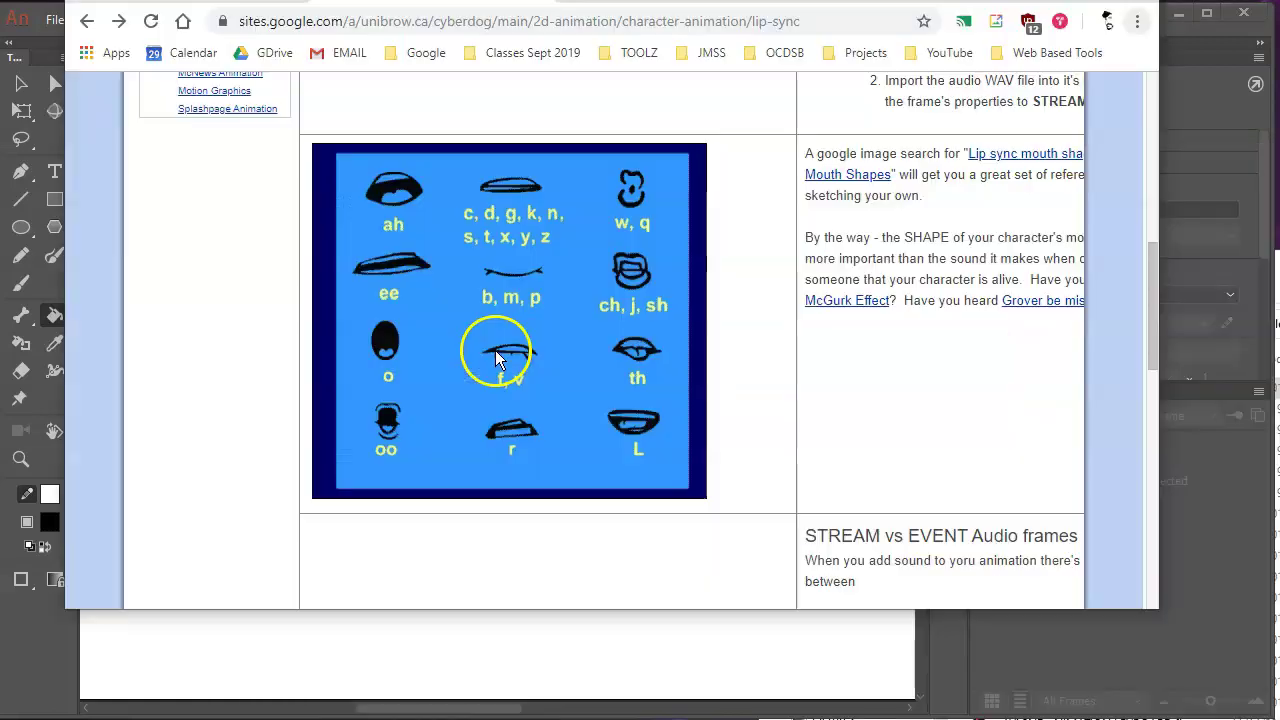
pyautogui.hotkey('alt', 'Tab')
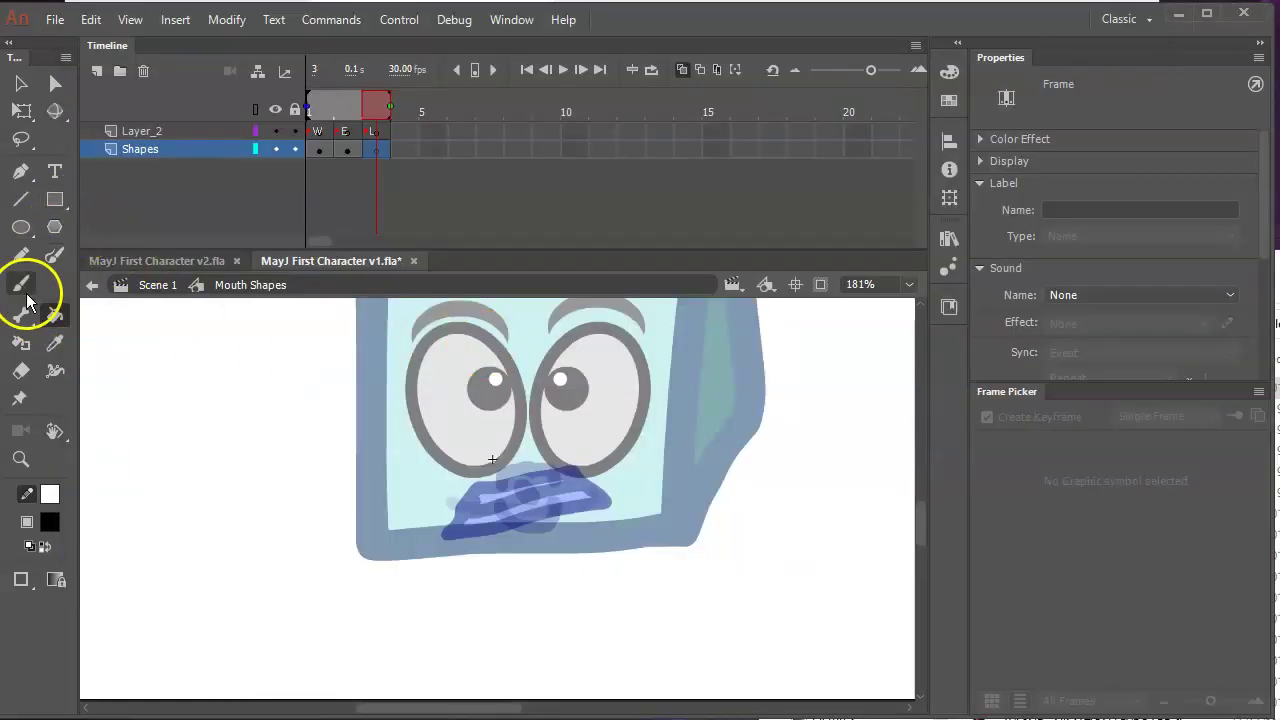
# Choose the Brush tool and study the L mouth shape on the reference page.
pyautogui.click(21, 283)
pyautogui.hotkey('alt', 'Tab')
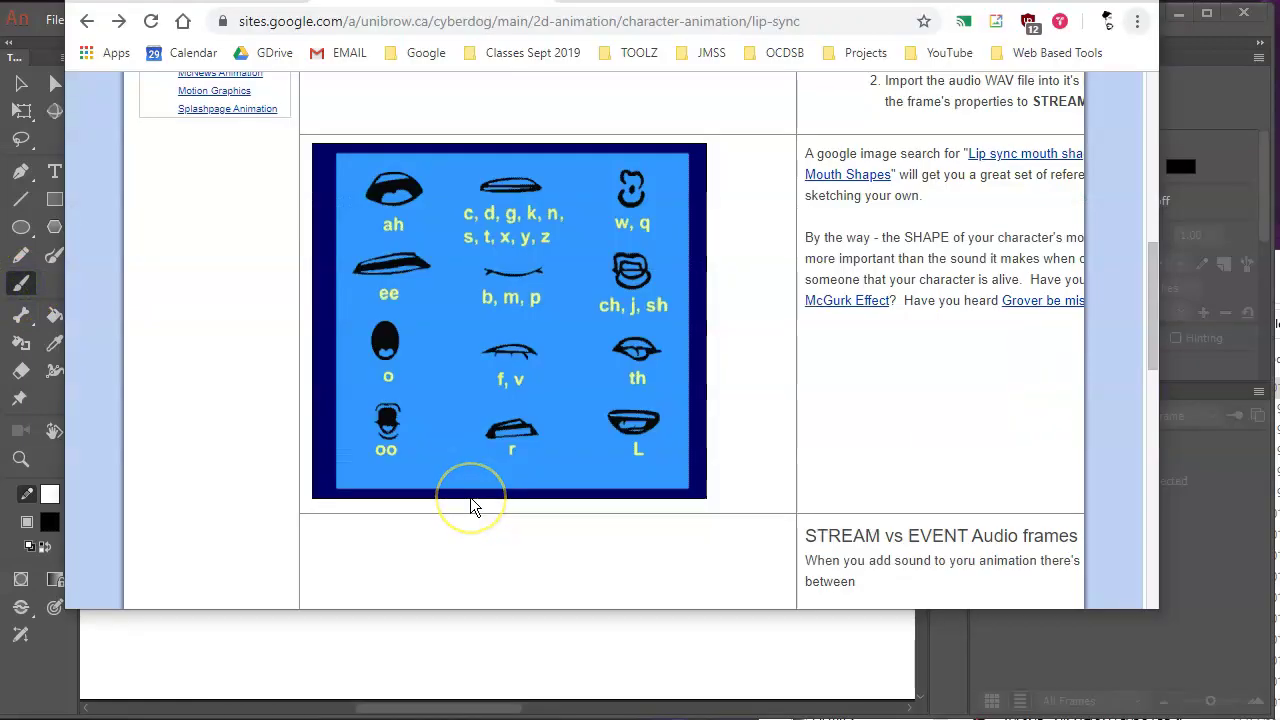
pyautogui.hotkey('alt', 'Tab')
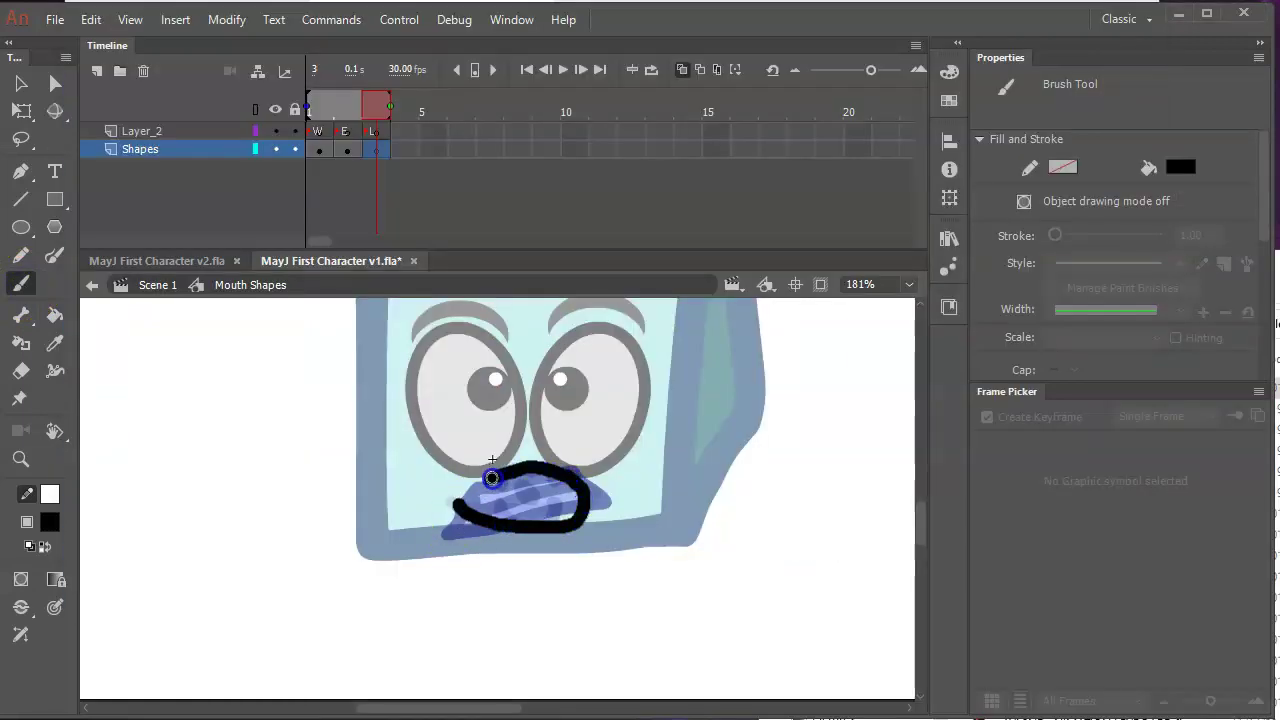
pyautogui.hotkey('alt', 'Tab')
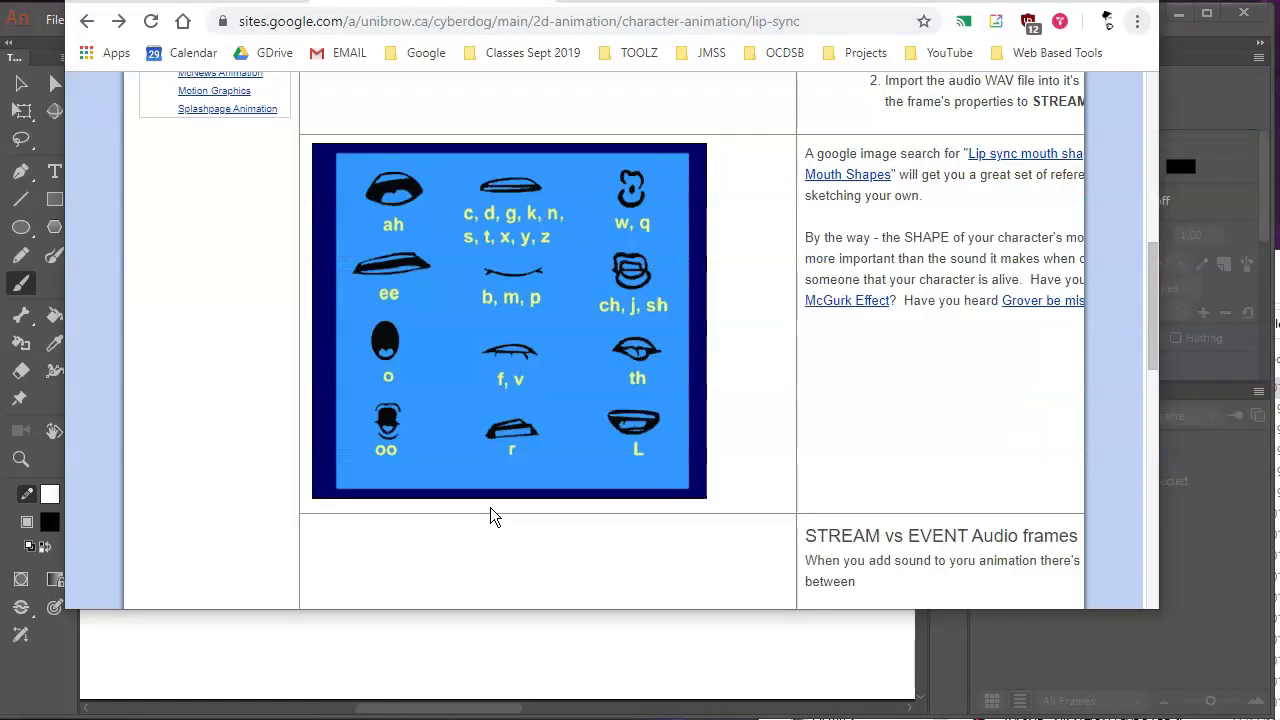
pyautogui.hotkey('alt', 'Tab')
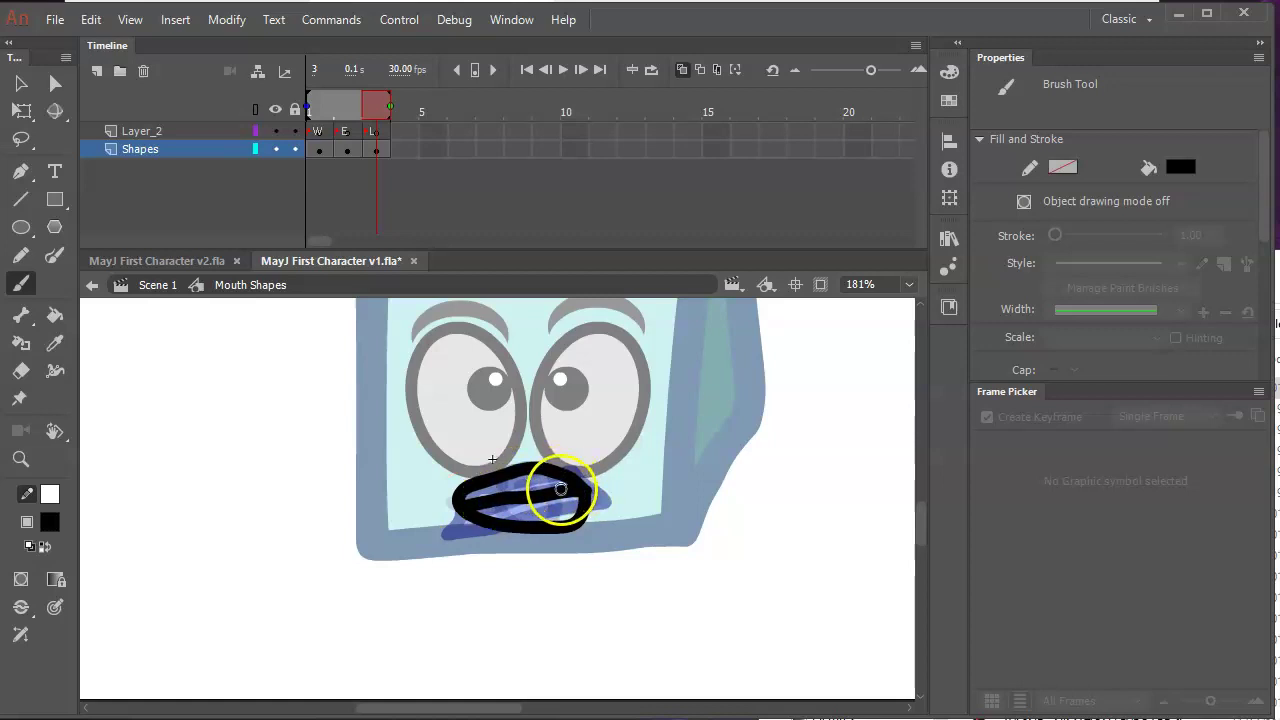
pyautogui.hotkey('alt', 'Tab')
pyautogui.hotkey('alt', 'Tab')
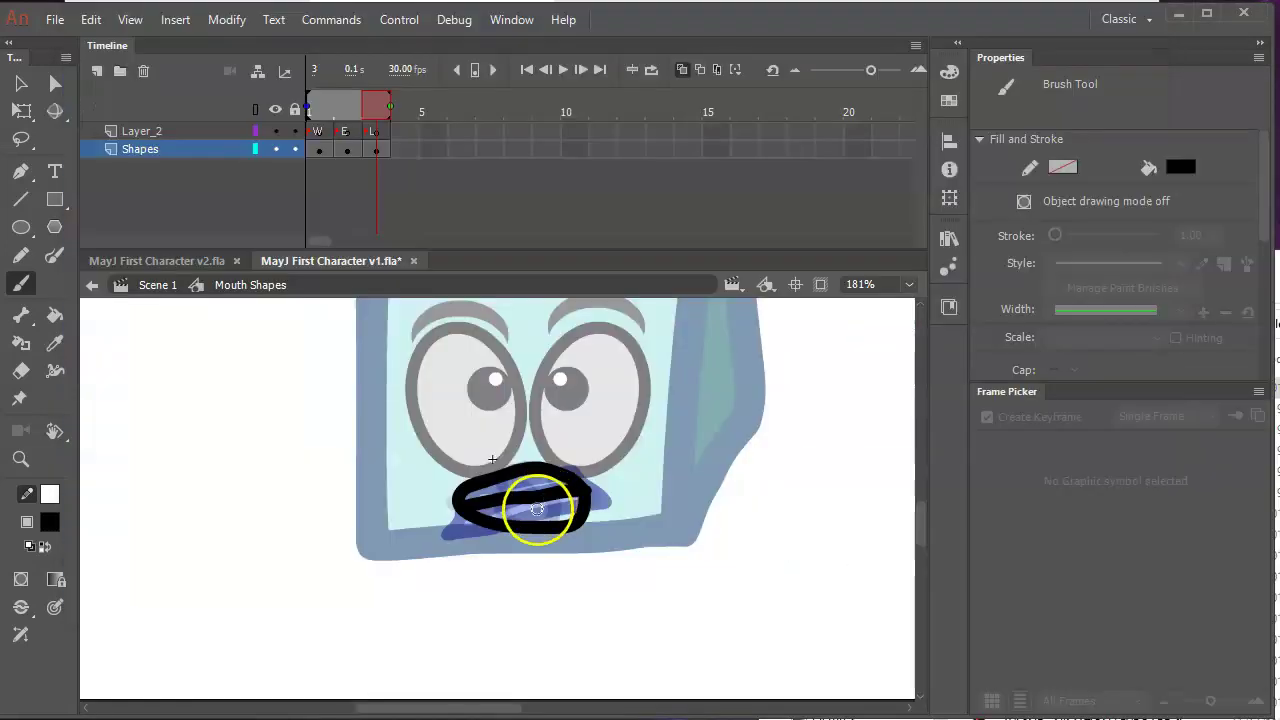
pyautogui.hotkey('alt', 'Tab')
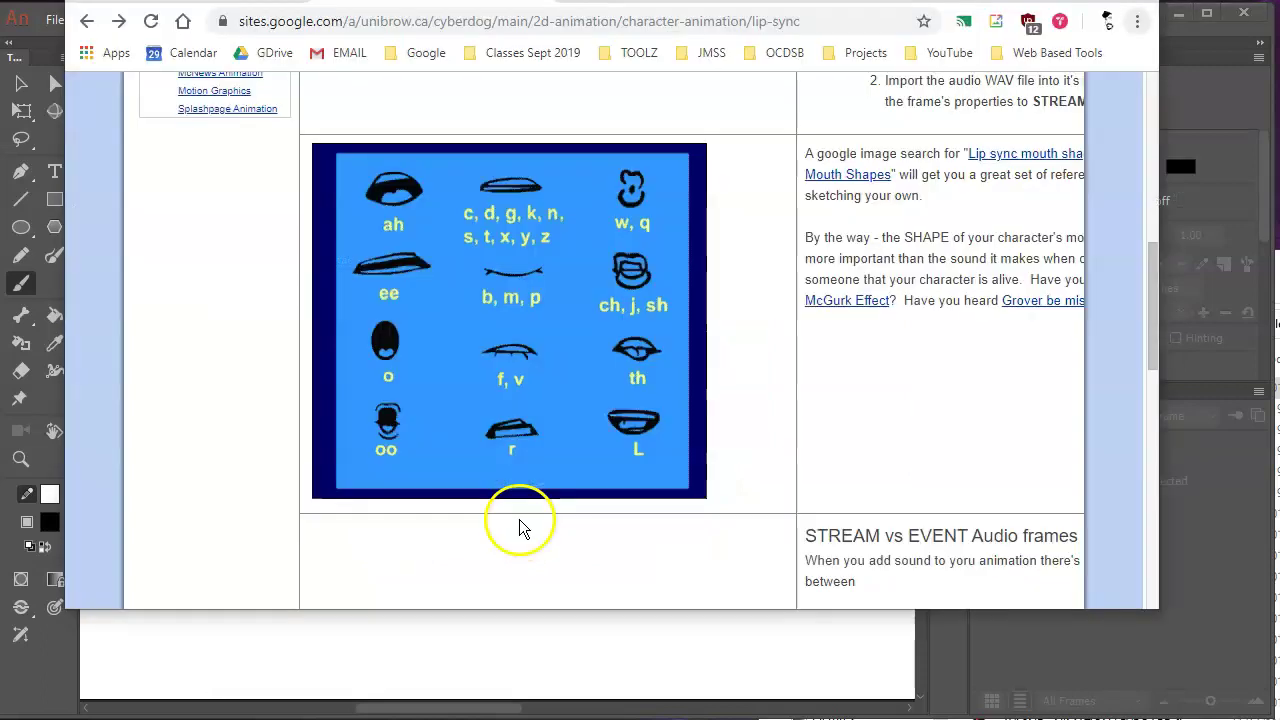
pyautogui.hotkey('alt', 'Tab')
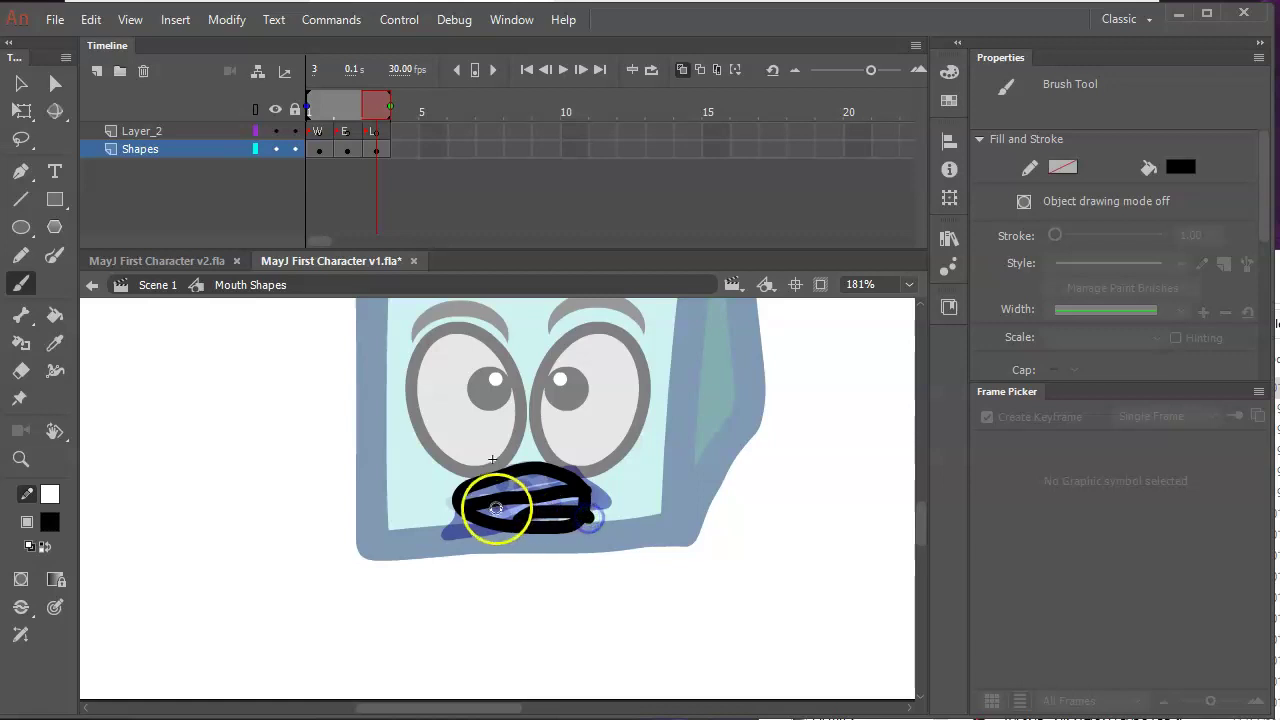
# Brush a thick black L mouth over the old one and fill its upper gap white.
pyautogui.moveTo(534, 513)
pyautogui.mouseDown()
pyautogui.moveTo(571, 509)
pyautogui.moveTo(568, 498)
pyautogui.mouseUp()
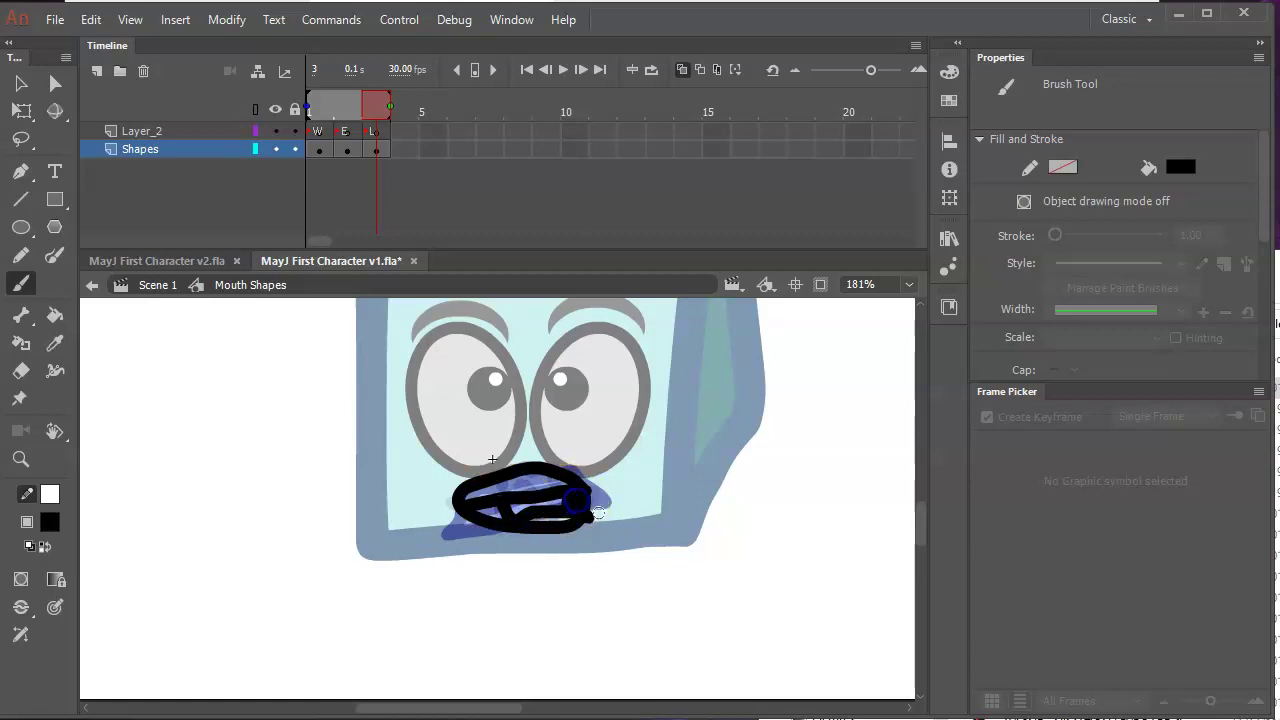
pyautogui.click(45, 546)
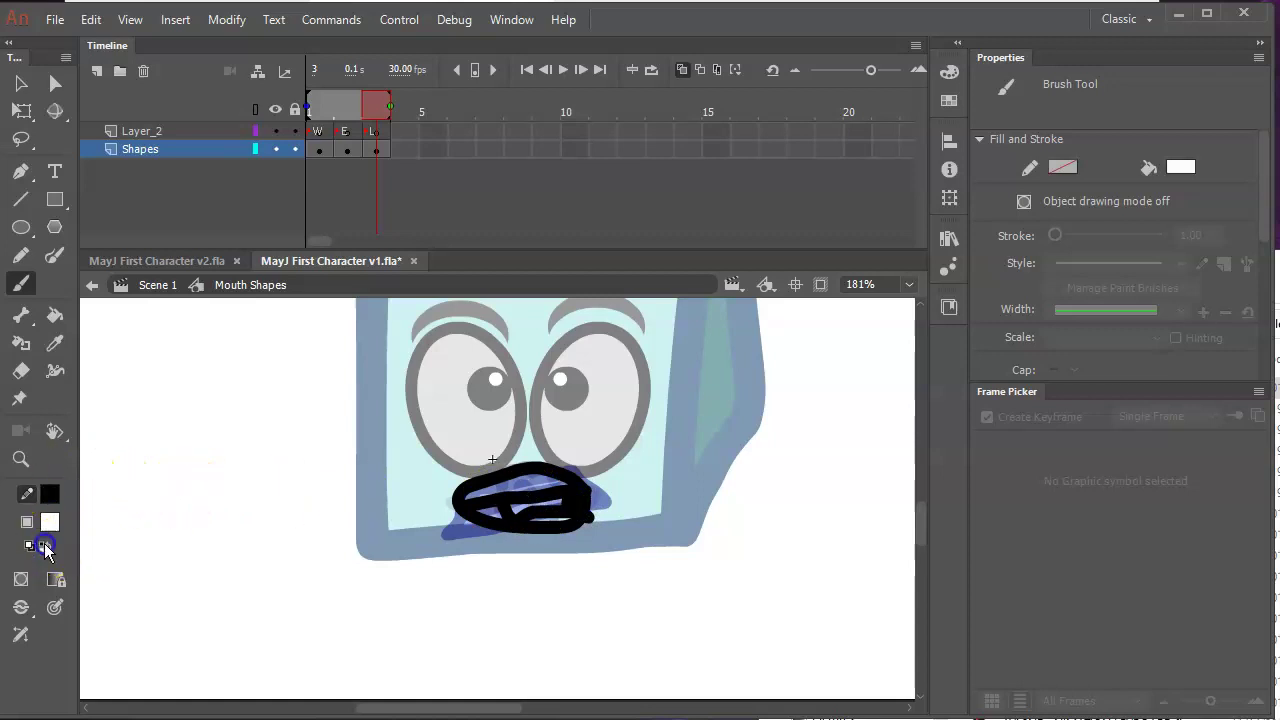
pyautogui.click(54, 316)
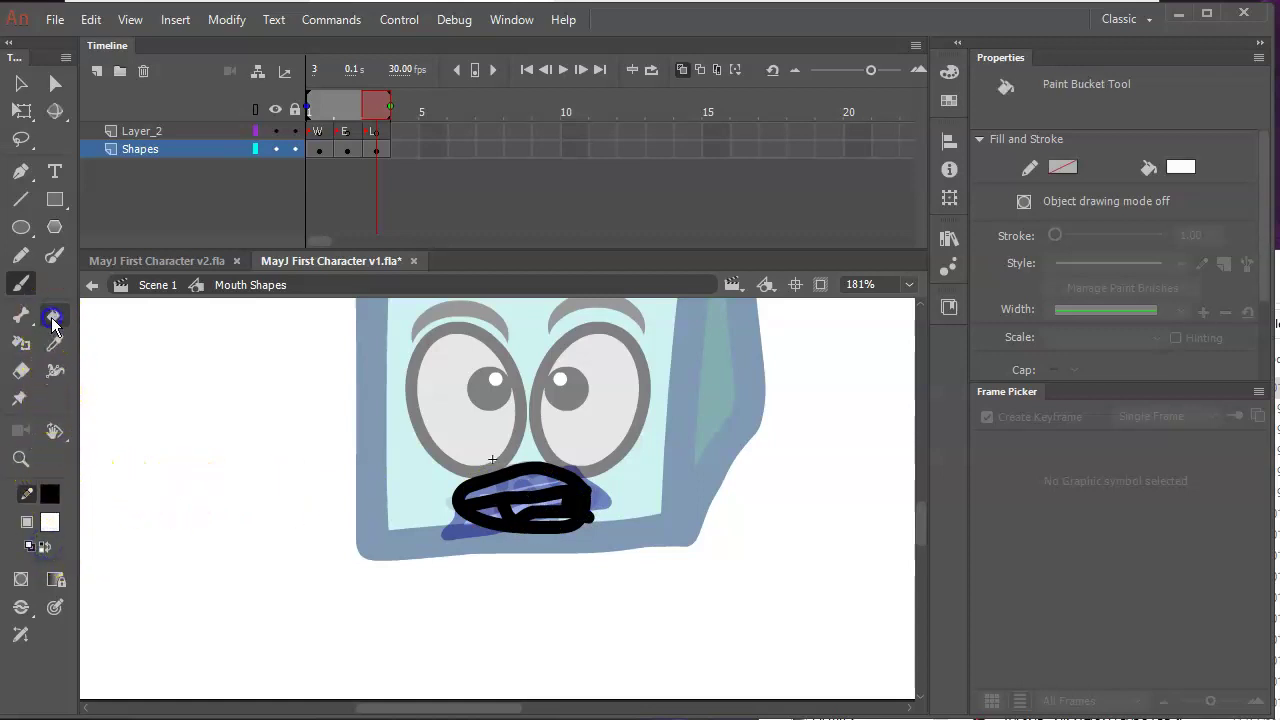
pyautogui.click(522, 490)
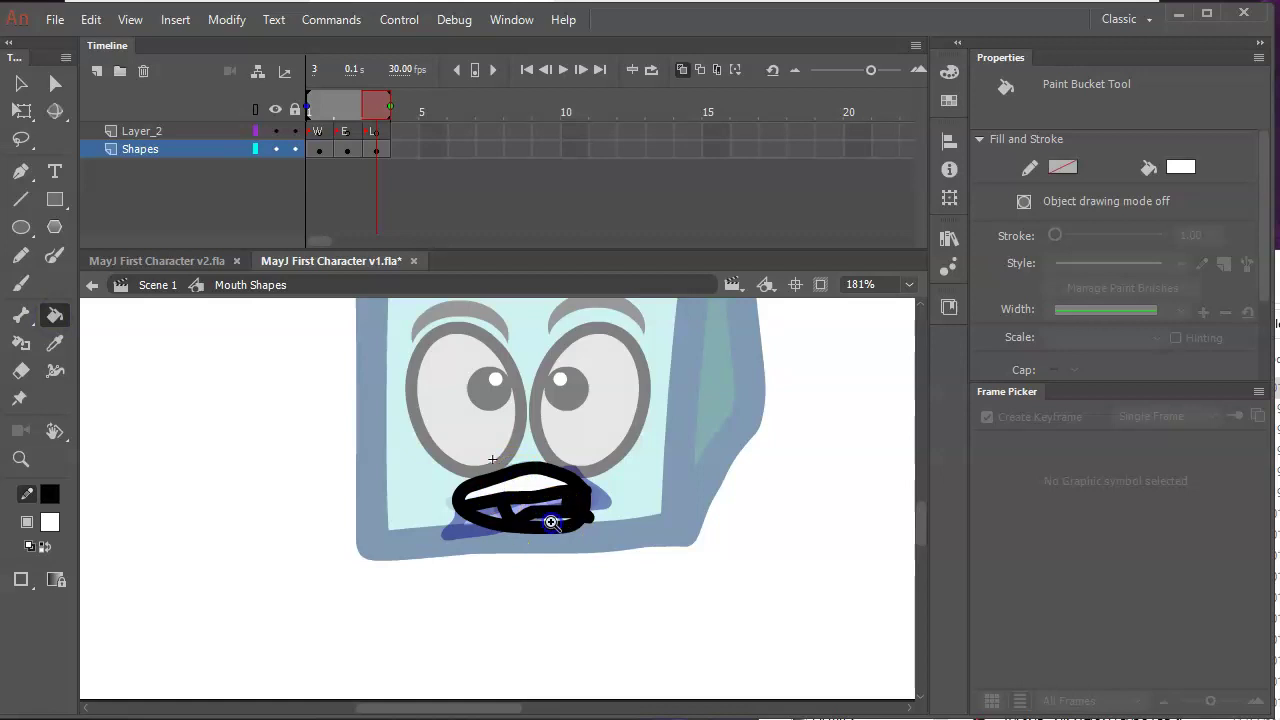
# Zoom in, fill the mouth's lower strip white and its left light-blue patch black.
pyautogui.click(550, 523)
pyautogui.click(550, 523)
pyautogui.click(489, 486)
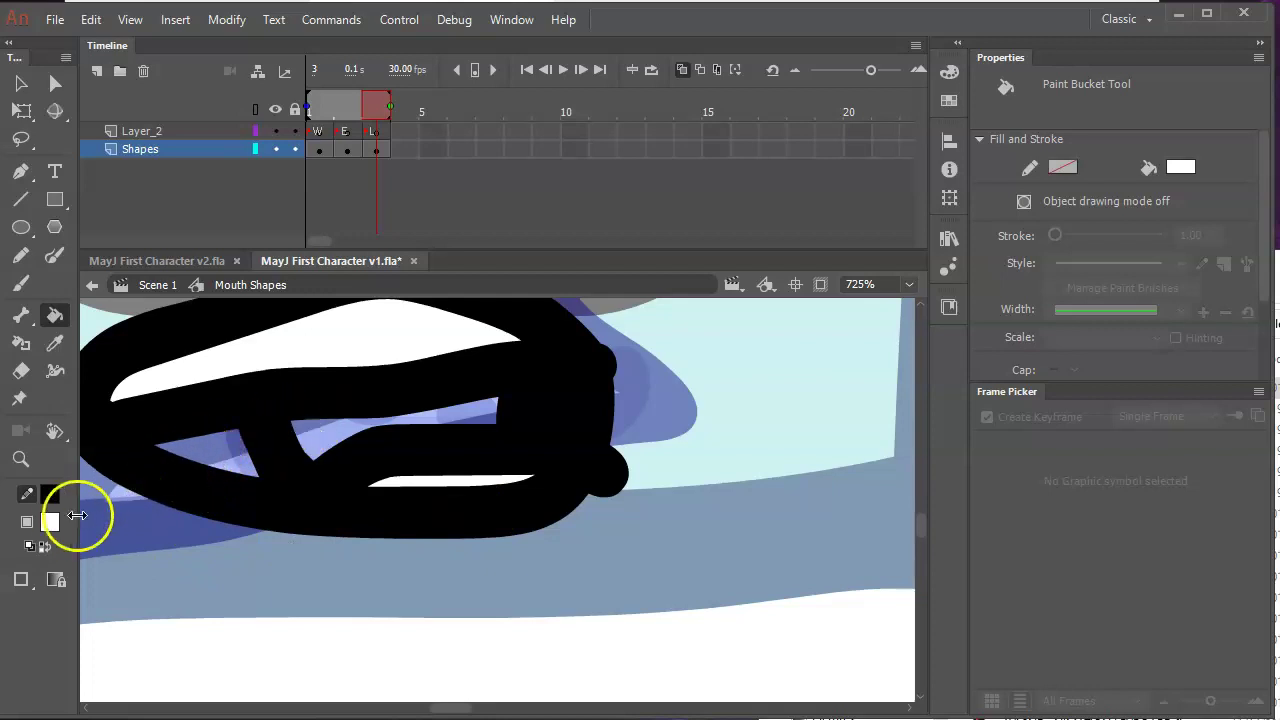
pyautogui.click(46, 546)
pyautogui.click(219, 453)
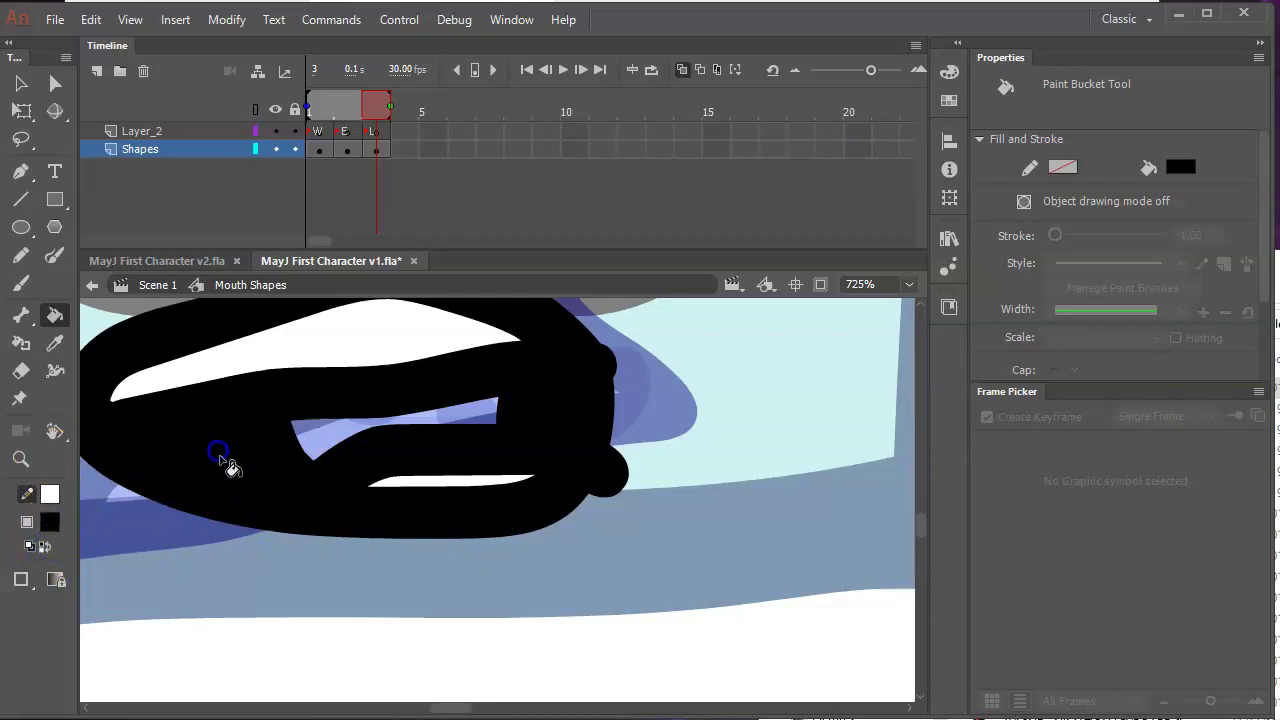
# Fill the mouth's inner gap red (#FF0000) as a tongue and zoom back out.
pyautogui.click(51, 518)
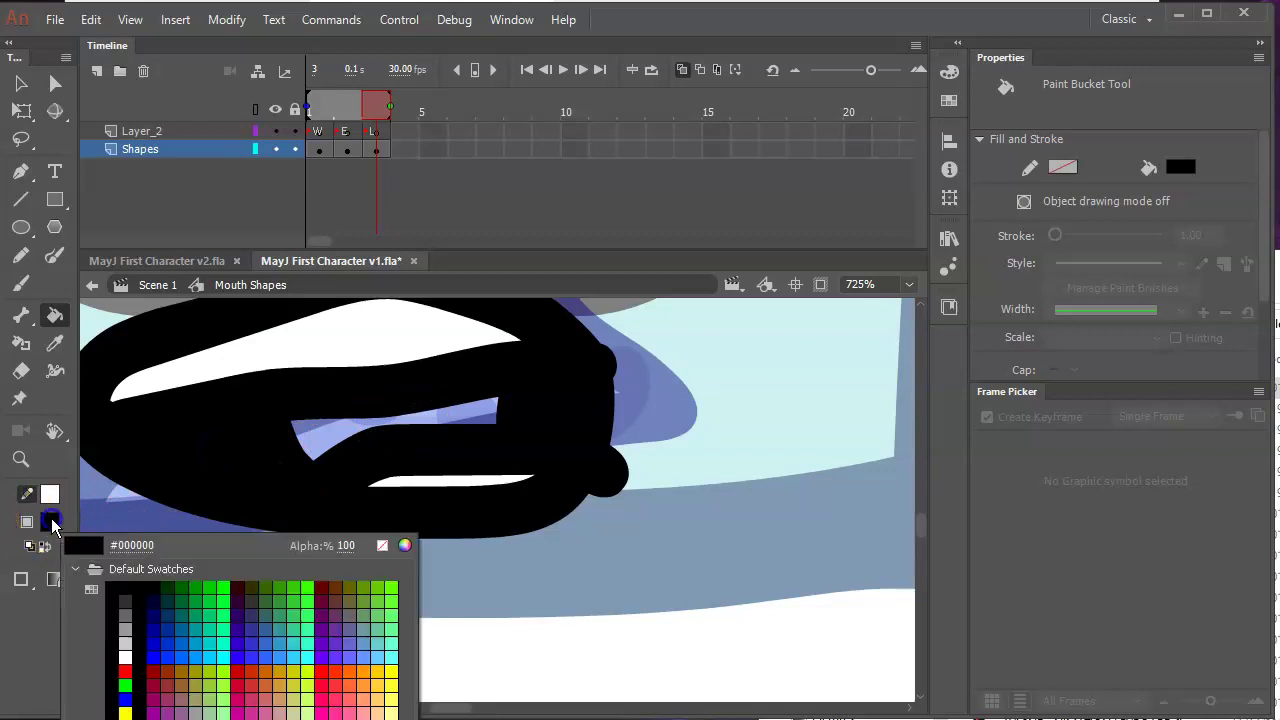
pyautogui.click(125, 671)
pyautogui.click(310, 434)
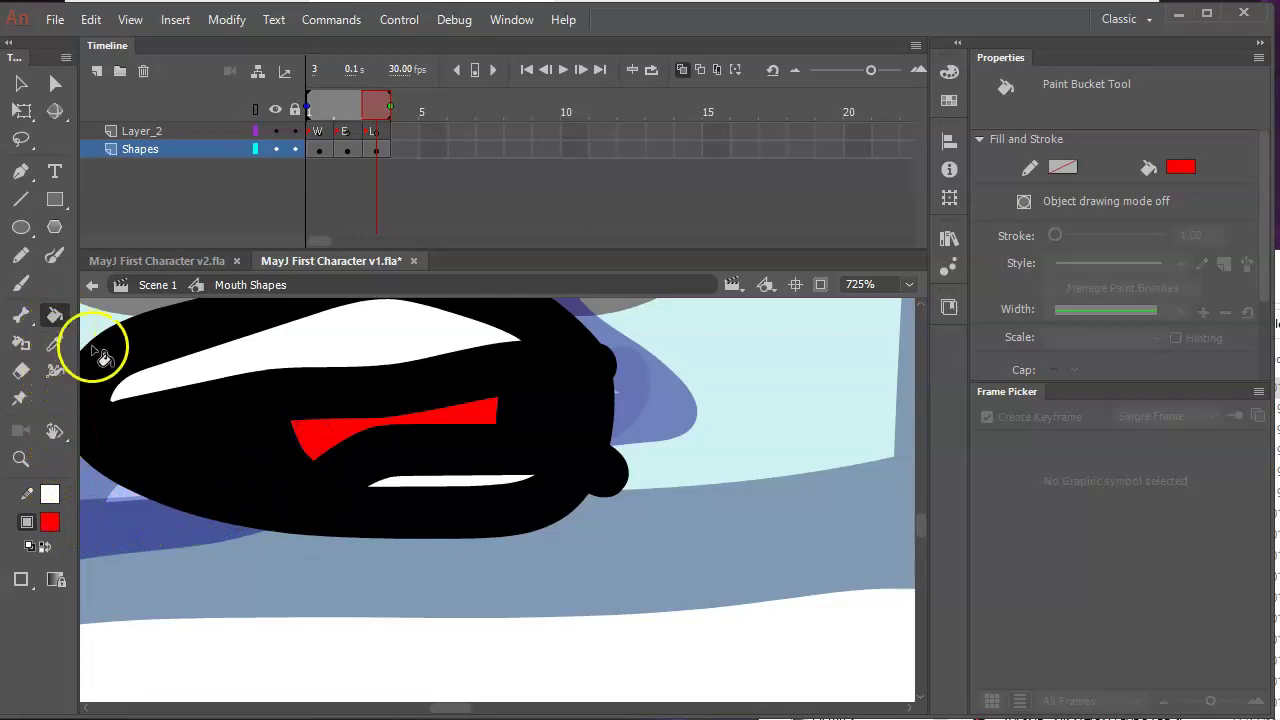
pyautogui.keyDown('alt'); pyautogui.click(253, 413); pyautogui.keyUp('alt')
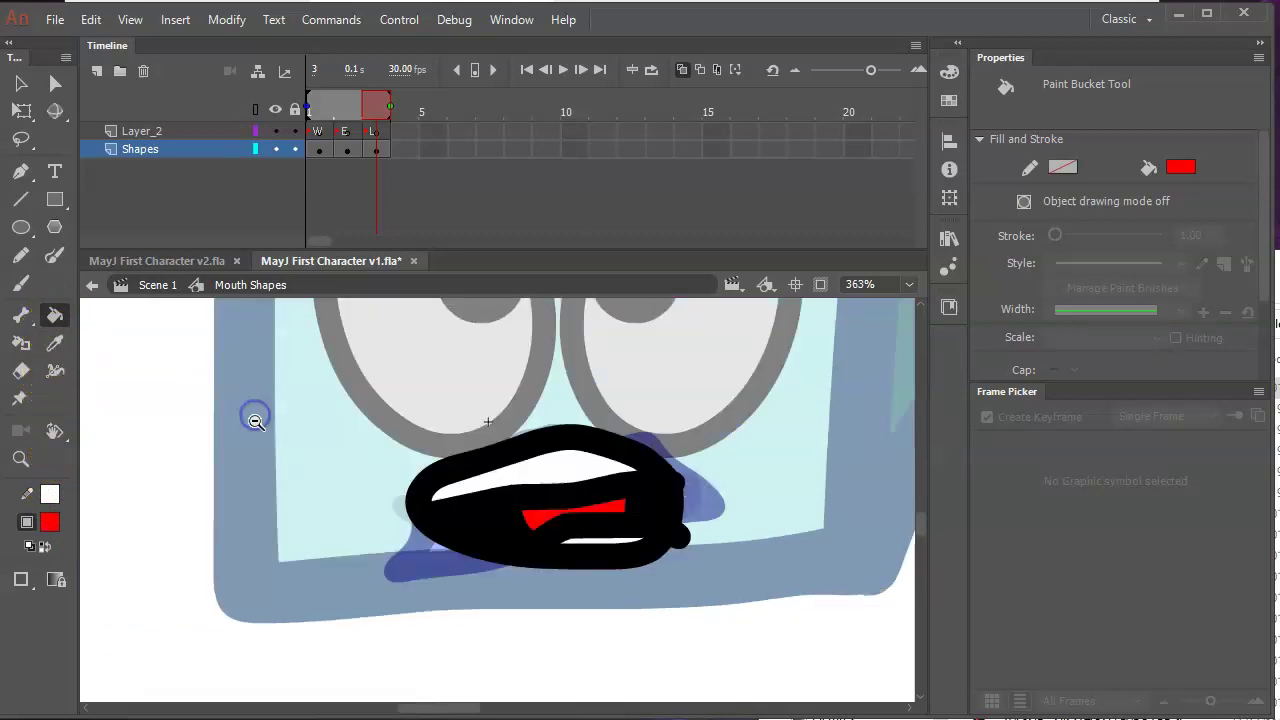
pyautogui.keyDown('alt'); pyautogui.click(510, 403); pyautogui.keyUp('alt')
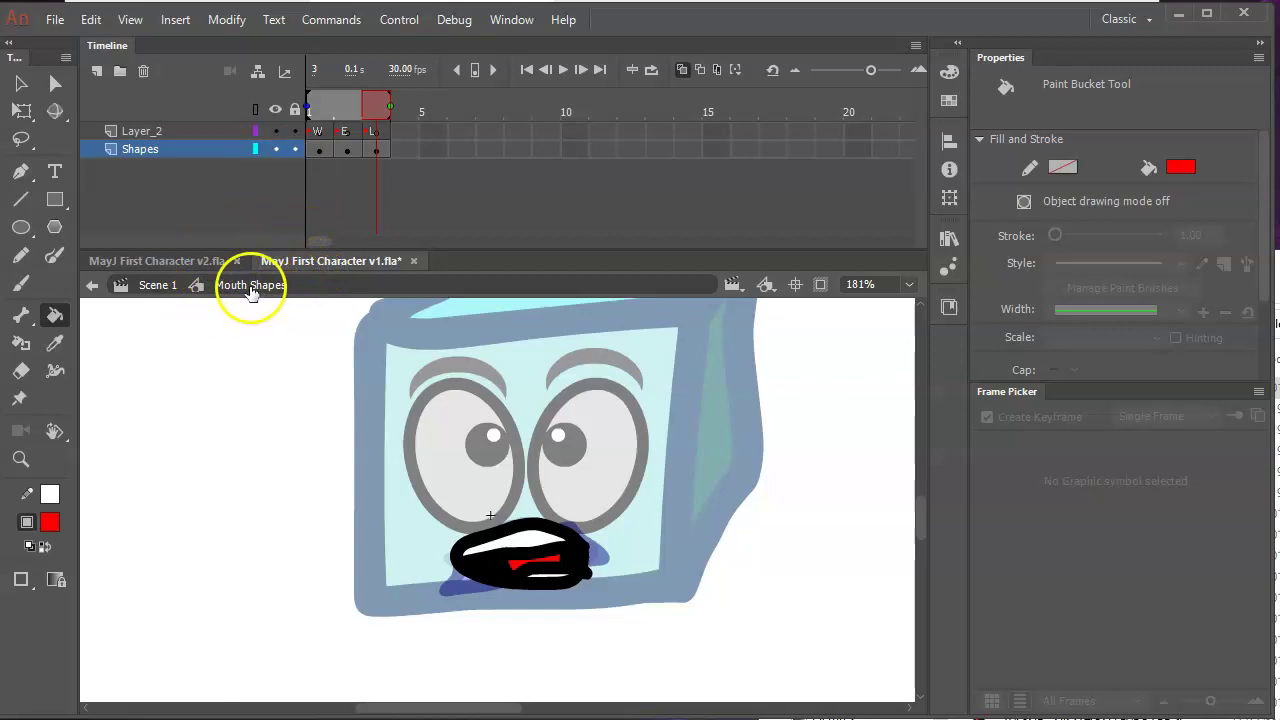
# Return to Scene 1 and switch the Mouth layer at frame 110 to the E shape.
pyautogui.click(165, 289)
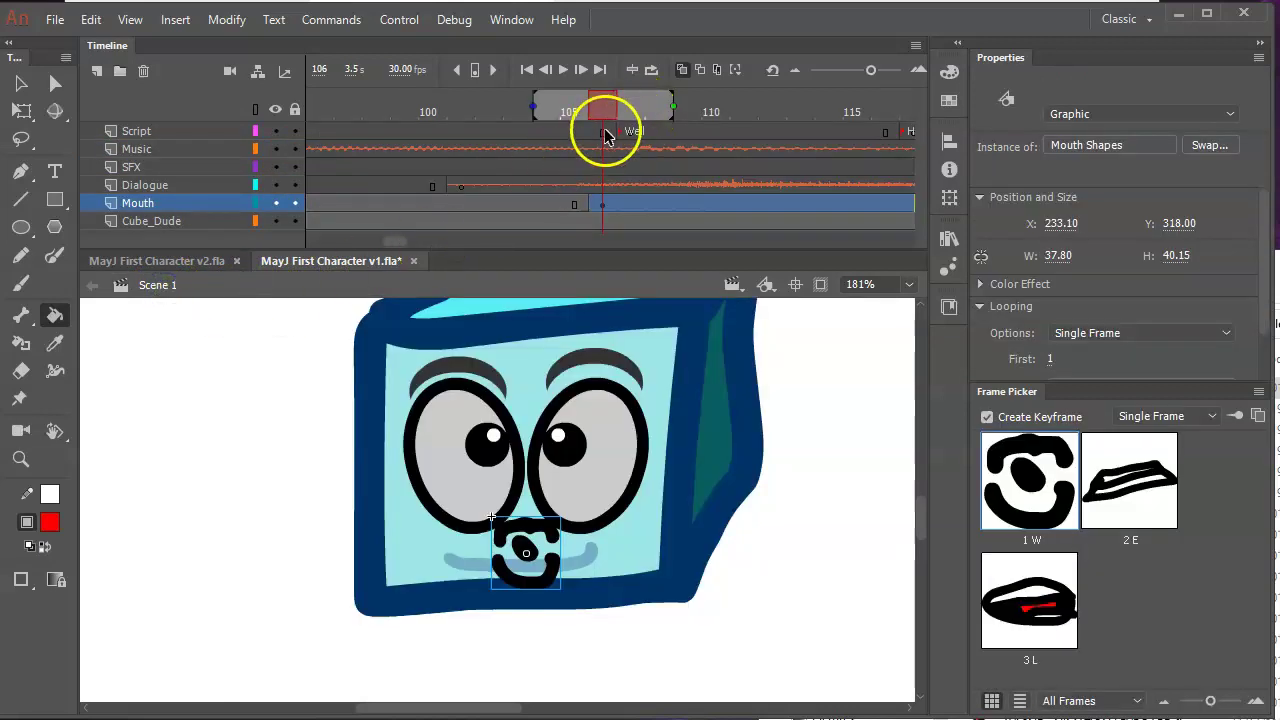
pyautogui.moveTo(869, 70); pyautogui.dragTo(833, 72)
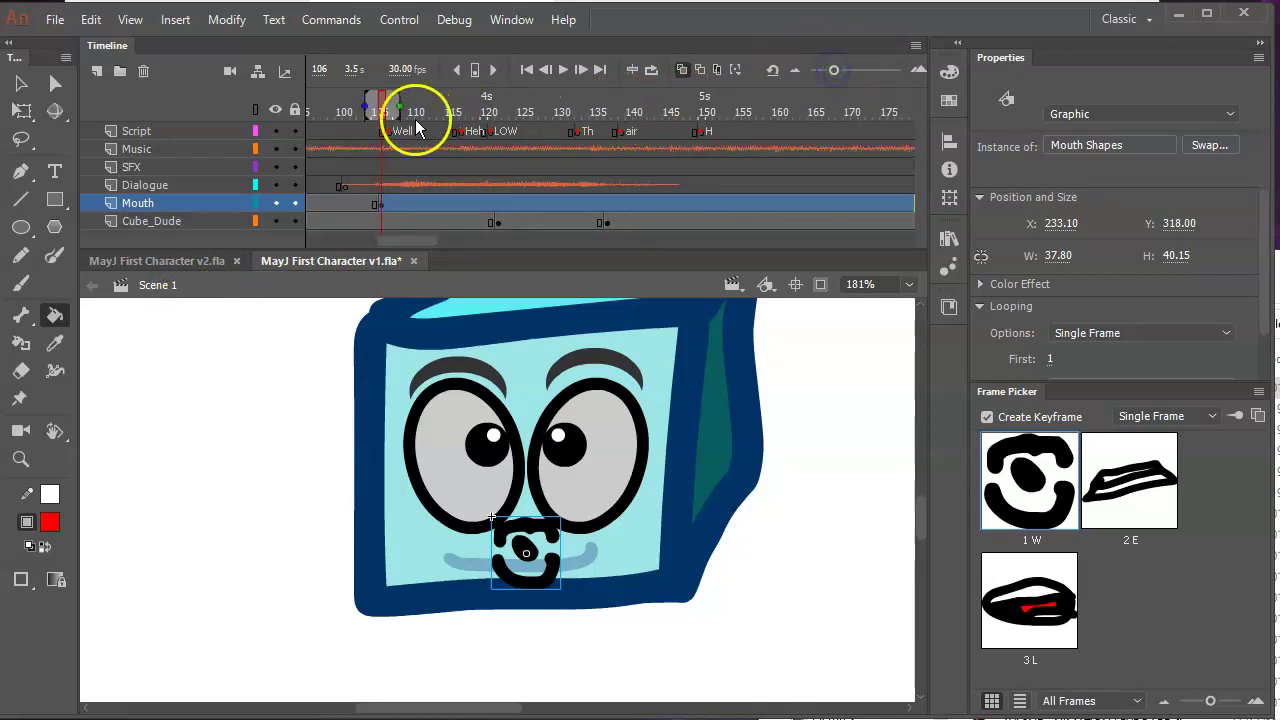
pyautogui.moveTo(414, 114)
pyautogui.mouseDown()
pyautogui.moveTo(345, 114)
pyautogui.moveTo(414, 122)
pyautogui.mouseUp()
pyautogui.click(412, 204)
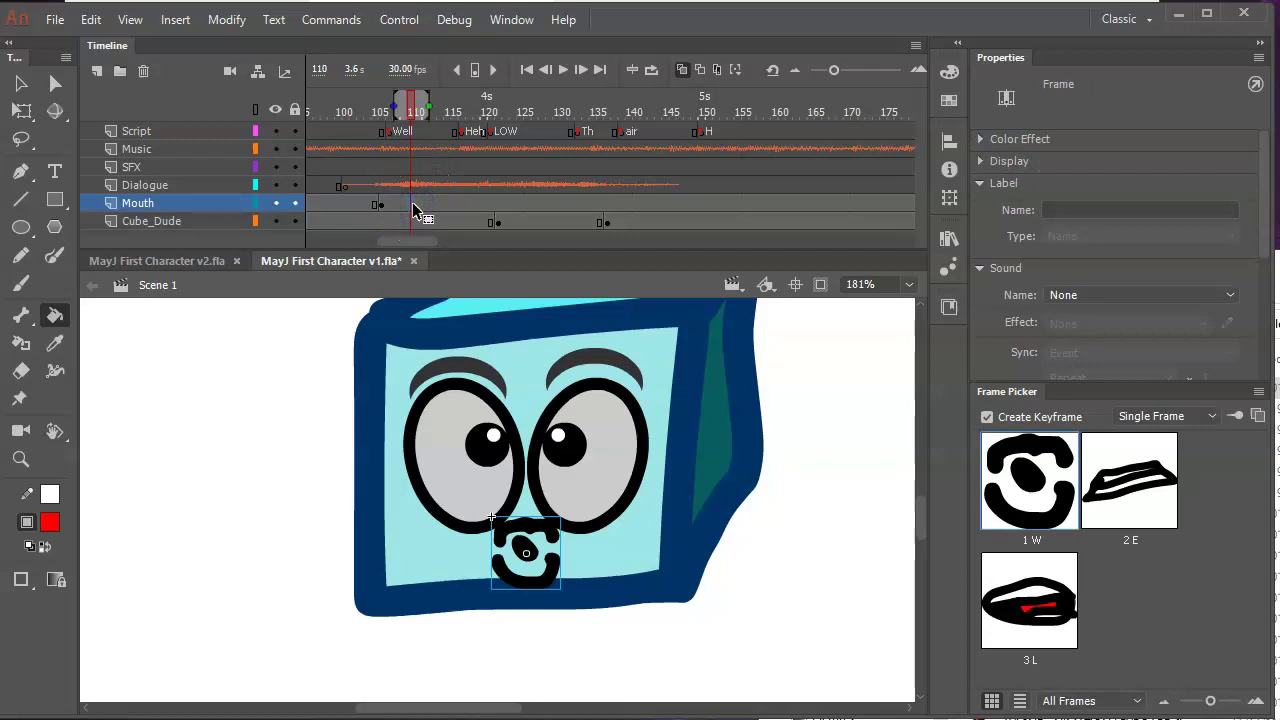
pyautogui.click(1122, 500)
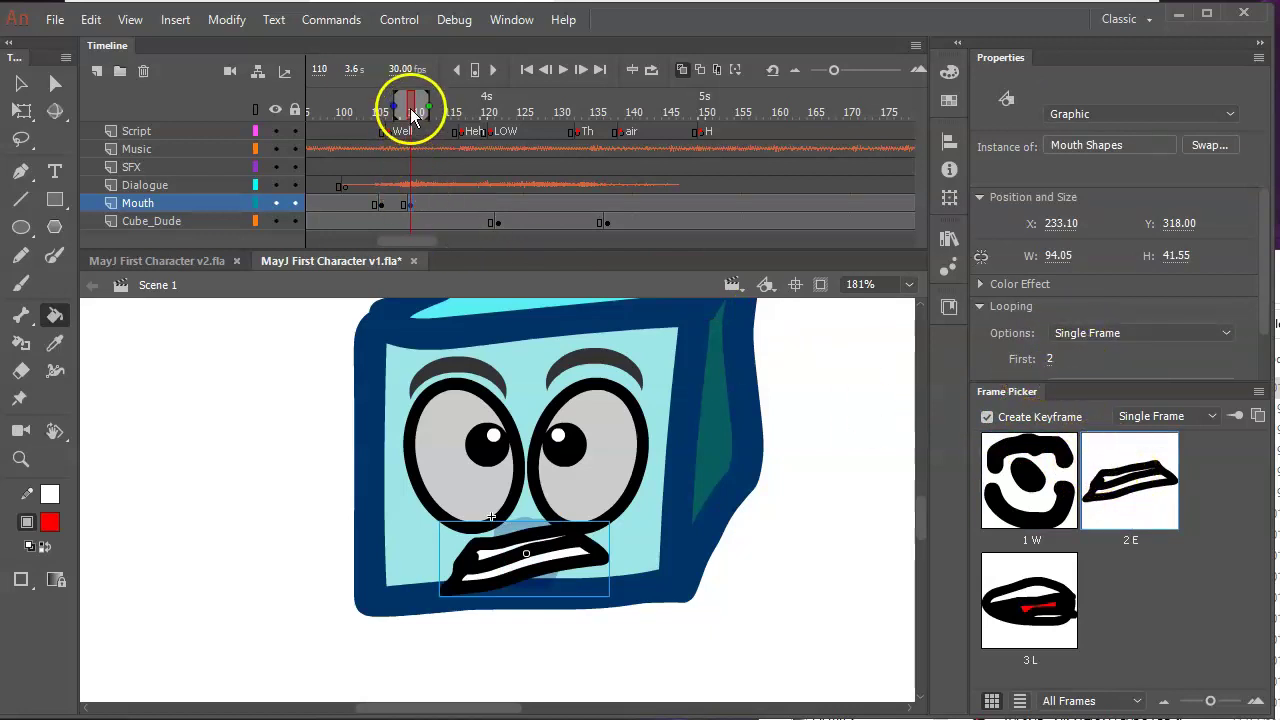
# Switch the mouth at frame 113 to the L shape and rewind to preview.
pyautogui.moveTo(413, 113); pyautogui.dragTo(429, 113)
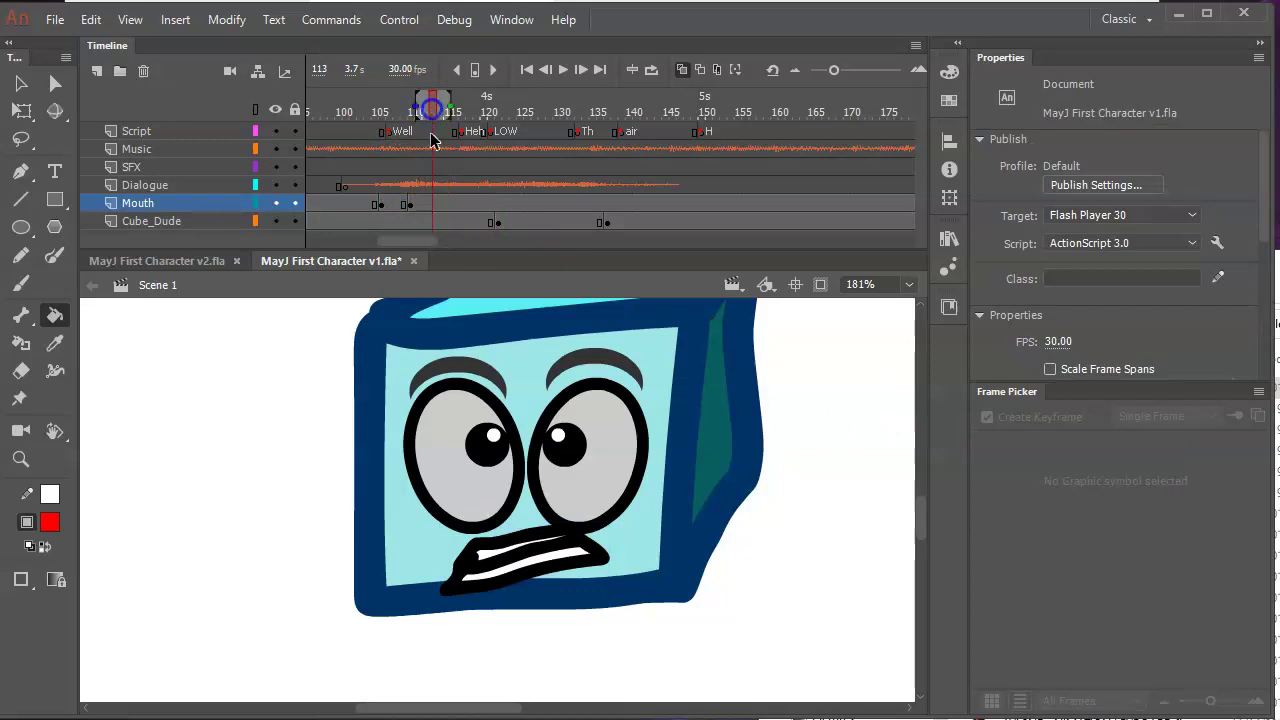
pyautogui.click(434, 204)
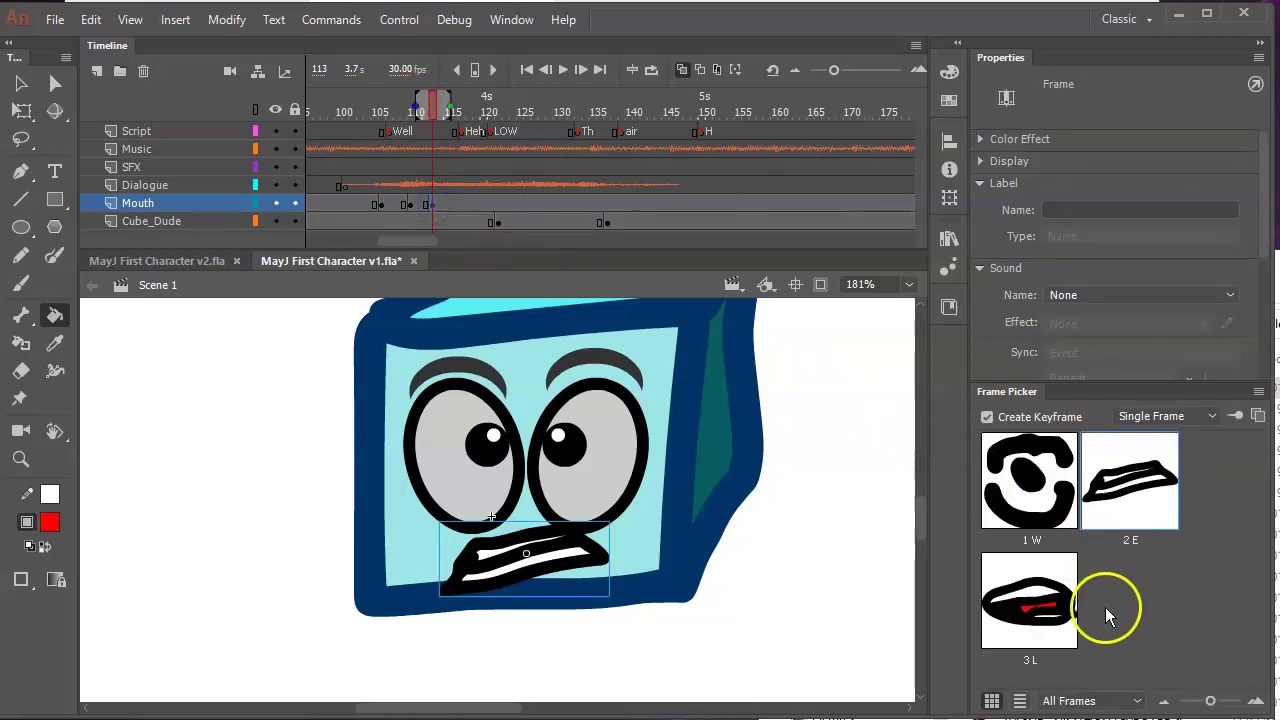
pyautogui.click(1038, 600)
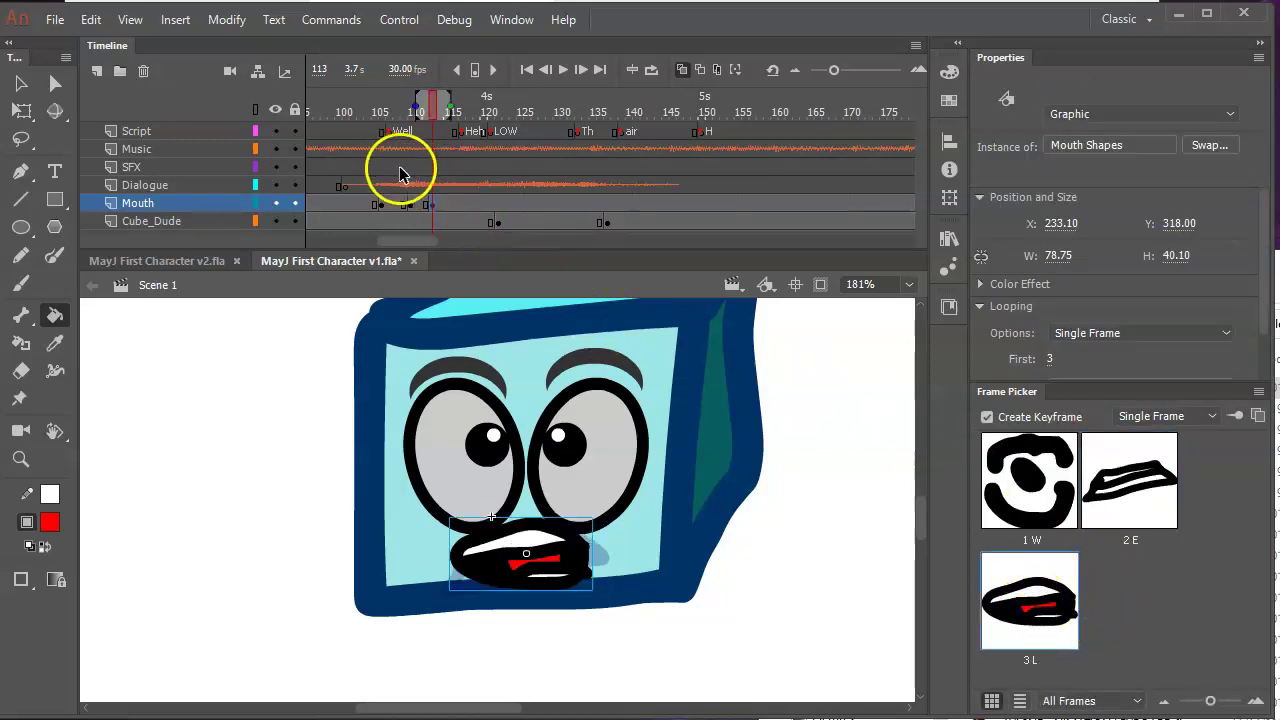
pyautogui.moveTo(431, 109); pyautogui.dragTo(463, 126)
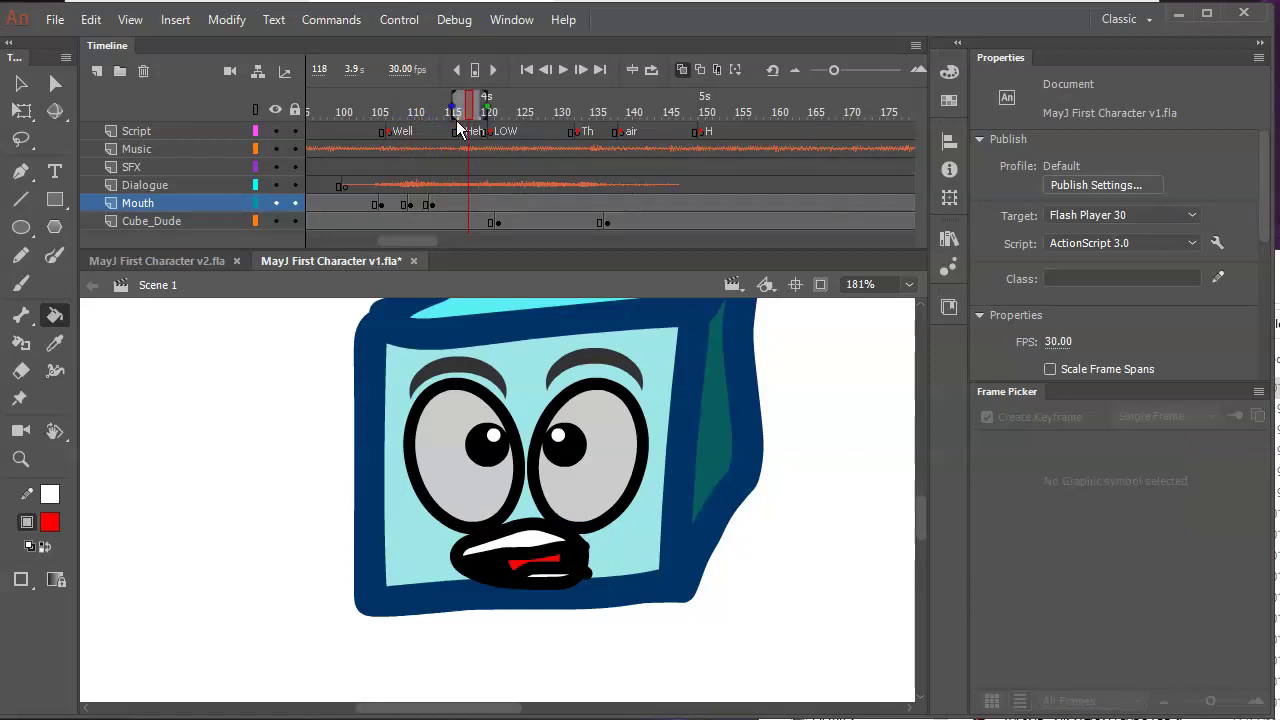
pyautogui.hotkey('alt', 'Tab')
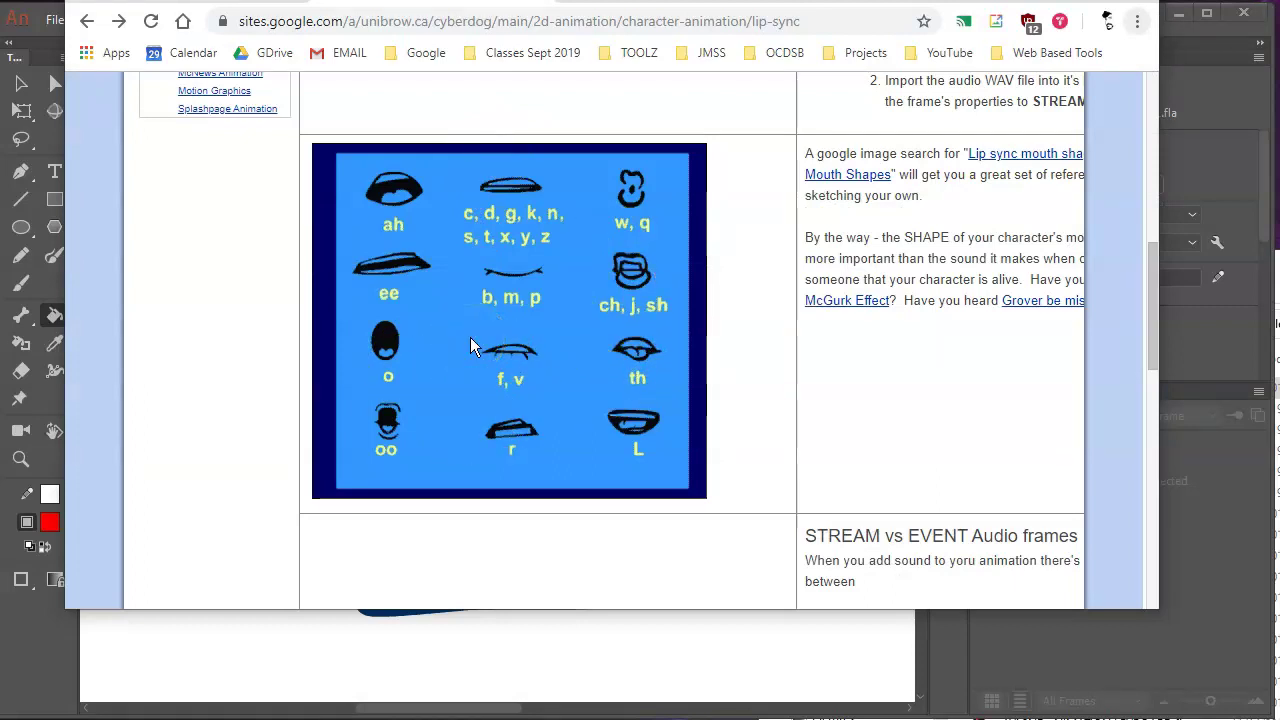
# Switch from the Google Sites mouth shapes chart back to Animate.
pyautogui.hotkey('alt', 'Tab')
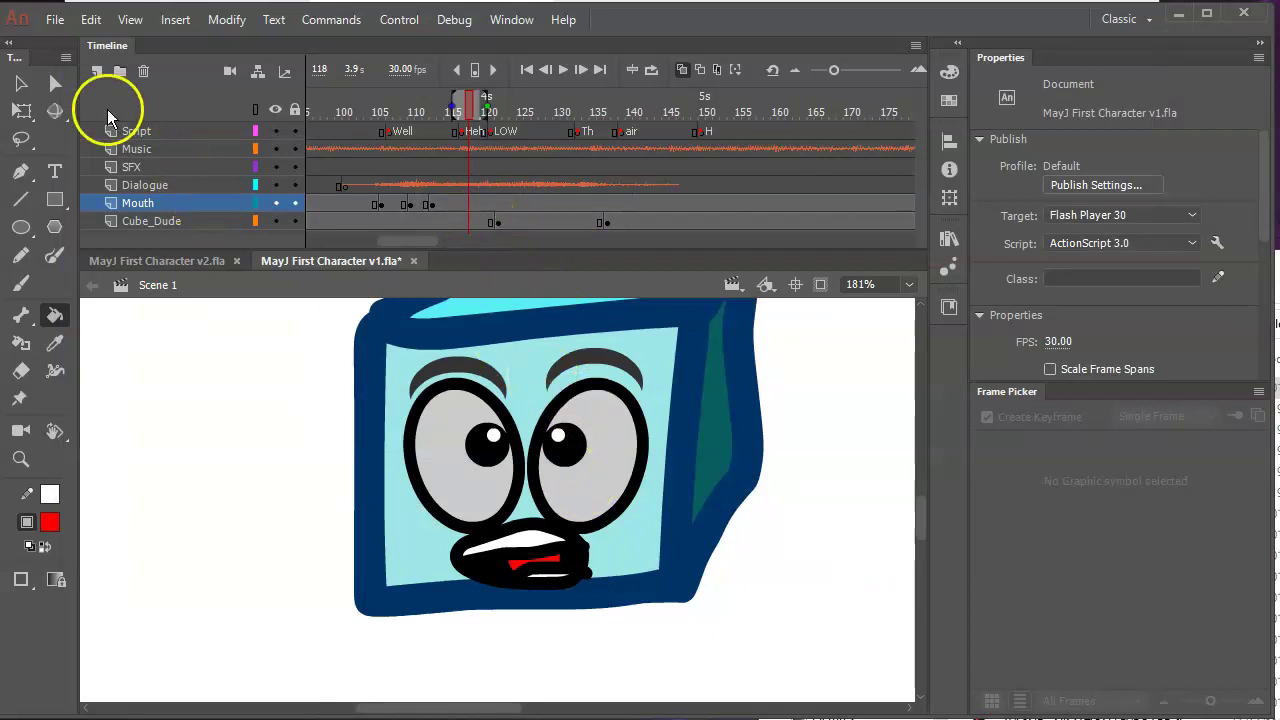
# Enter the Mouth Shapes symbol, add keyframes at frame 4, and label it 'Heh'.
pyautogui.click(21, 83)
pyautogui.doubleClick(522, 549)
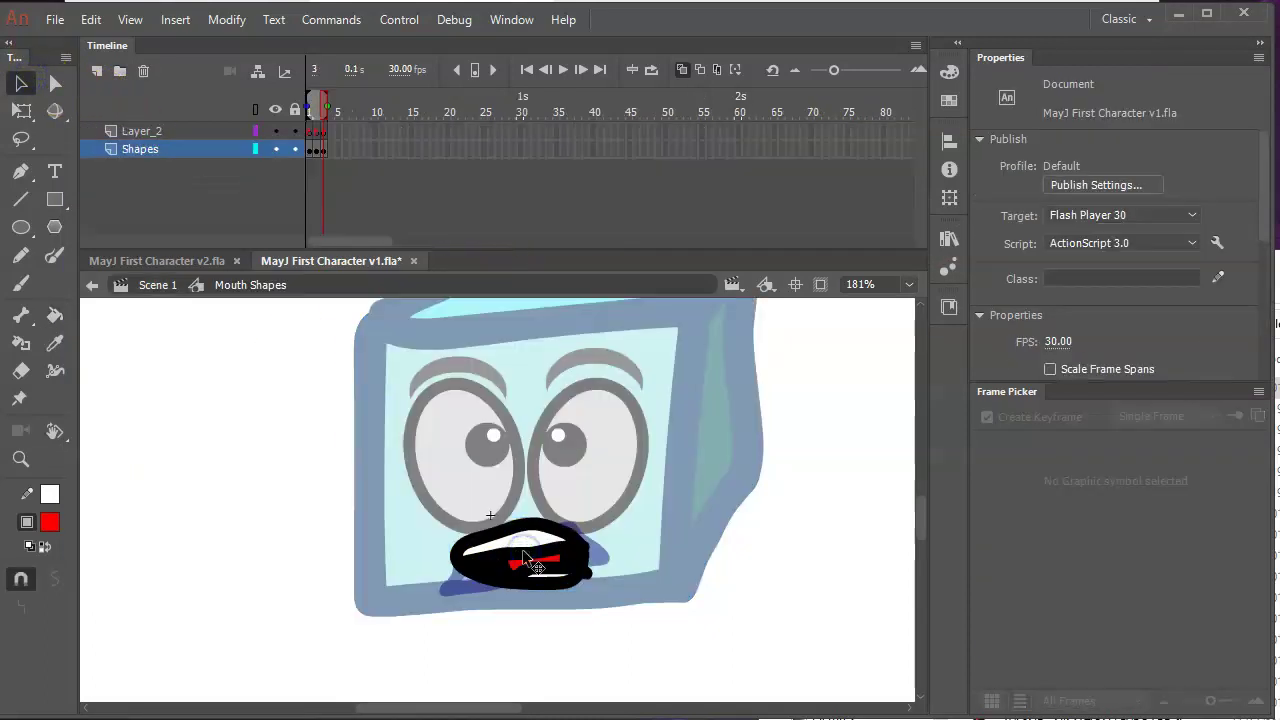
pyautogui.moveTo(834, 70); pyautogui.dragTo(889, 70)
pyautogui.moveTo(508, 137); pyautogui.dragTo(517, 154)
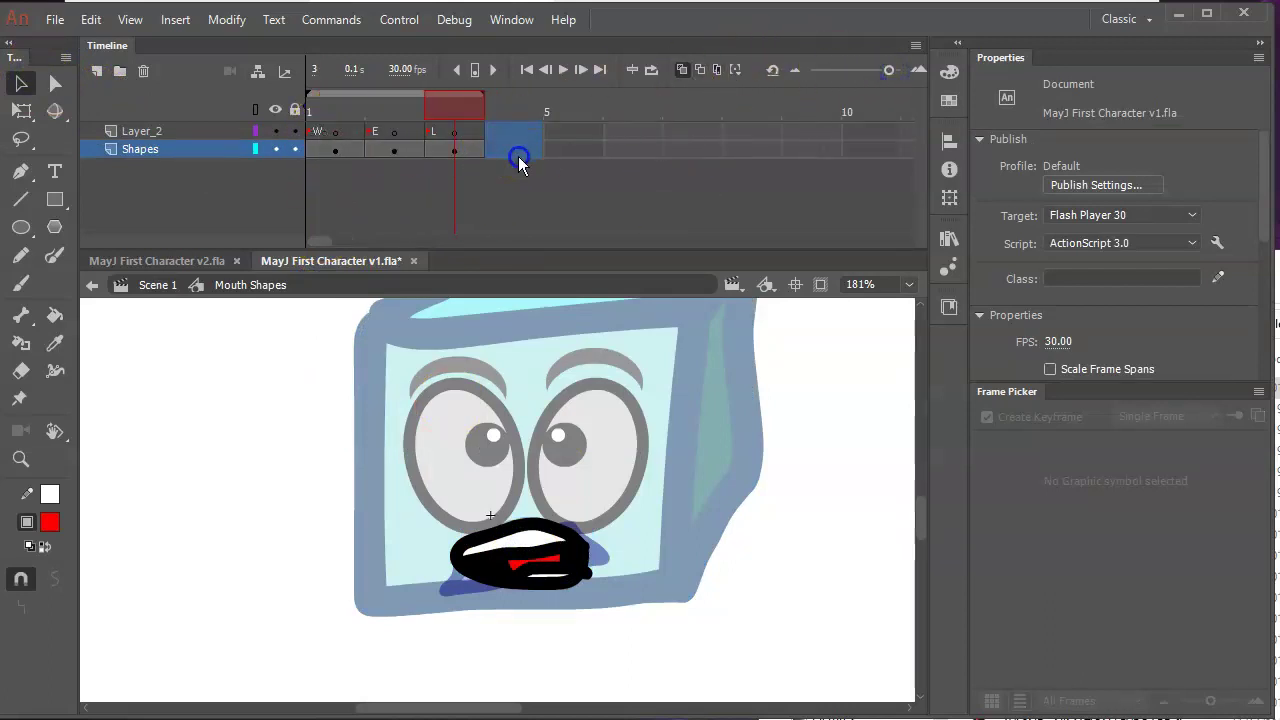
pyautogui.click(520, 137)
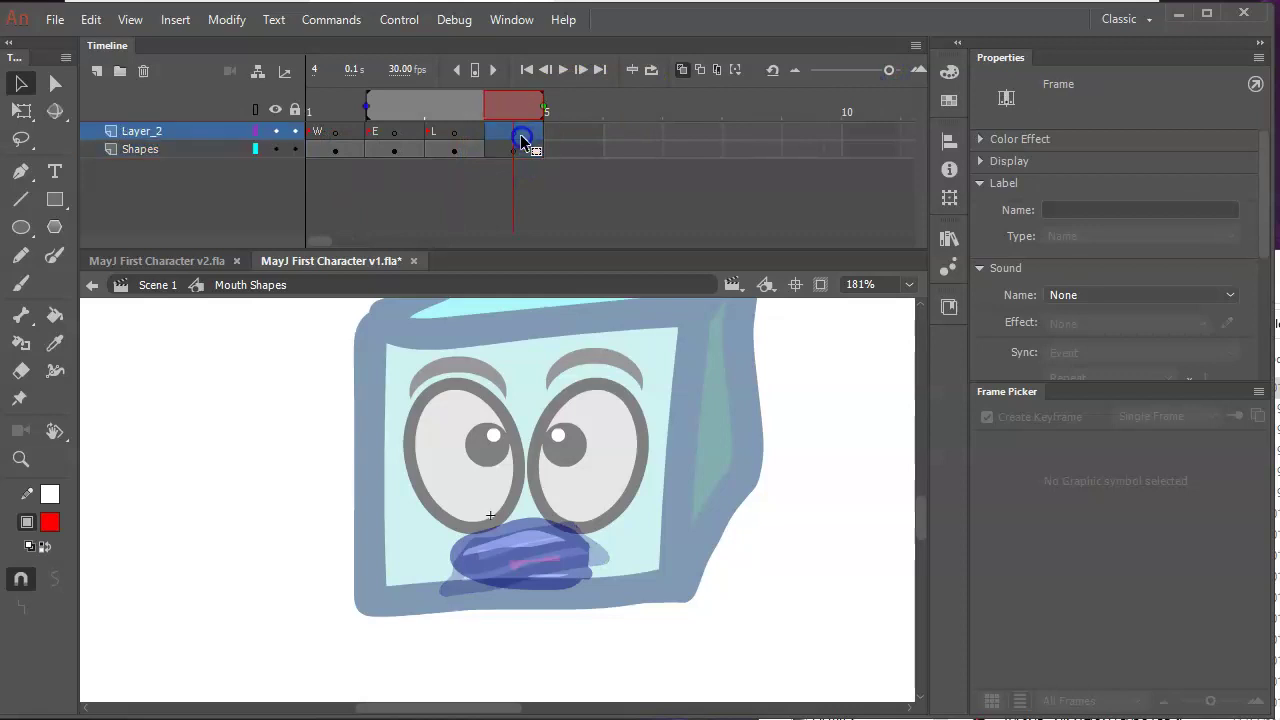
pyautogui.click(1060, 210)
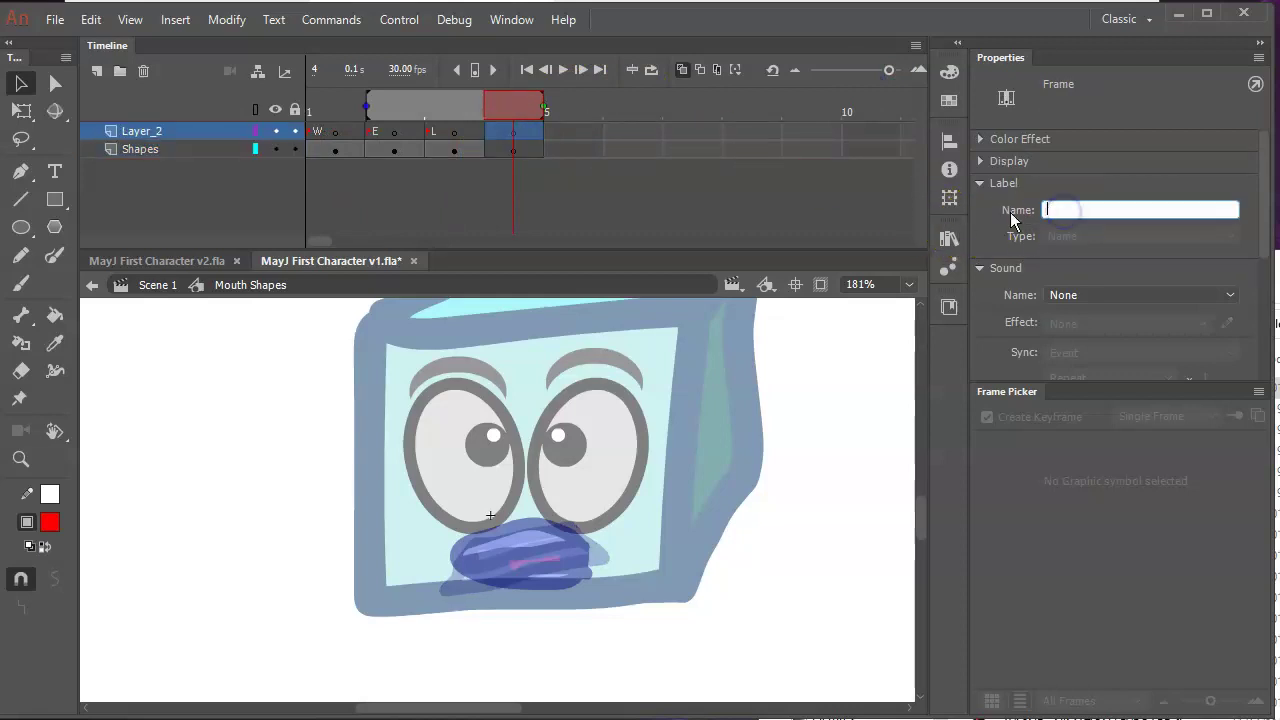
pyautogui.write('Heh')
pyautogui.click(623, 486)
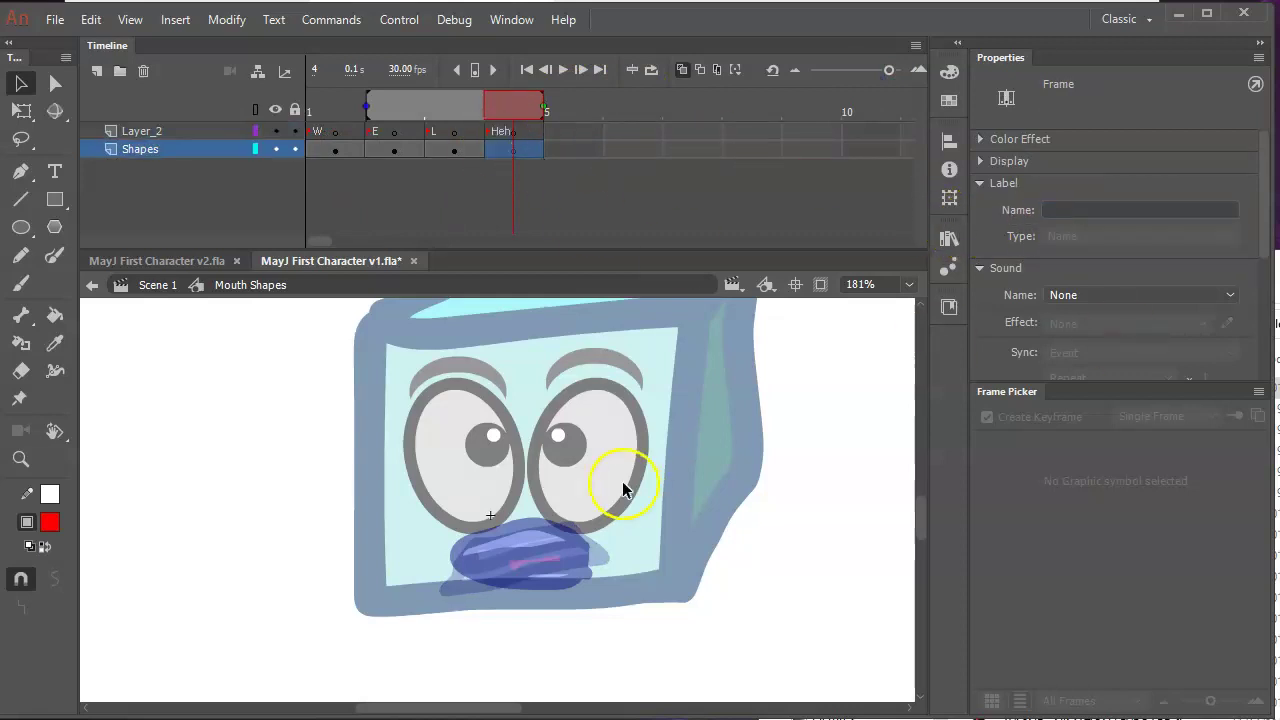
# Brush a new wide open mouth in black and fill its interior black.
pyautogui.click(21, 280)
pyautogui.click(50, 522)
pyautogui.click(55, 567)
pyautogui.press('x')
pyautogui.moveTo(475, 555)
pyautogui.mouseDown()
pyautogui.moveTo(528, 531)
pyautogui.moveTo(600, 566)
pyautogui.moveTo(457, 571)
pyautogui.moveTo(470, 580)
pyautogui.mouseUp()
pyautogui.click(55, 315)
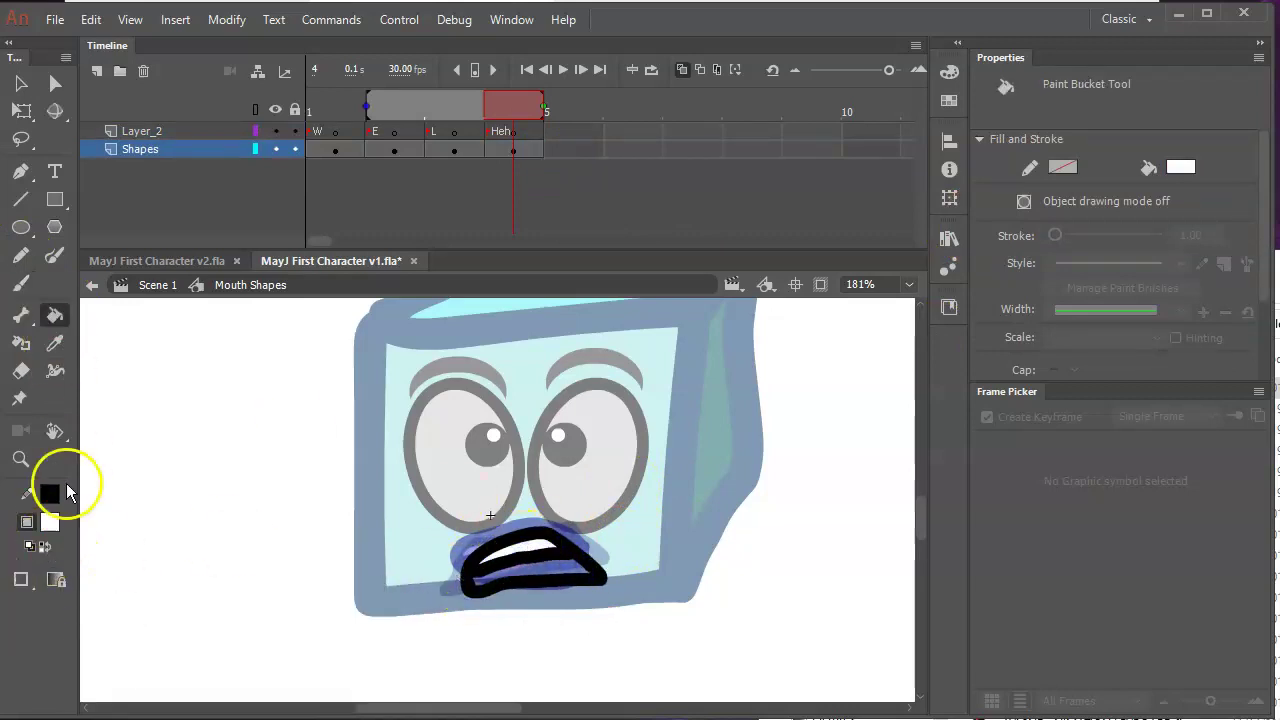
pyautogui.click(45, 545)
pyautogui.click(555, 567)
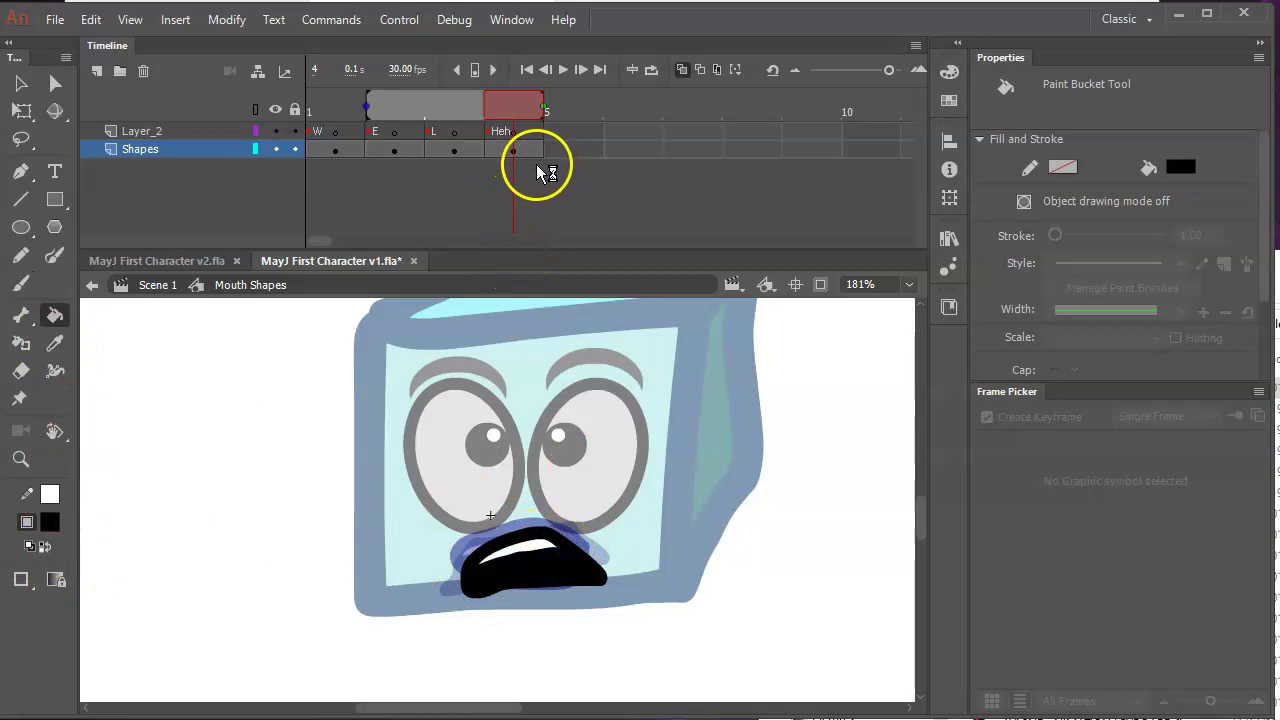
# Back in Scene 1, switch the Mouth layer at frame 118 to the Heh shape.
pyautogui.click(158, 285)
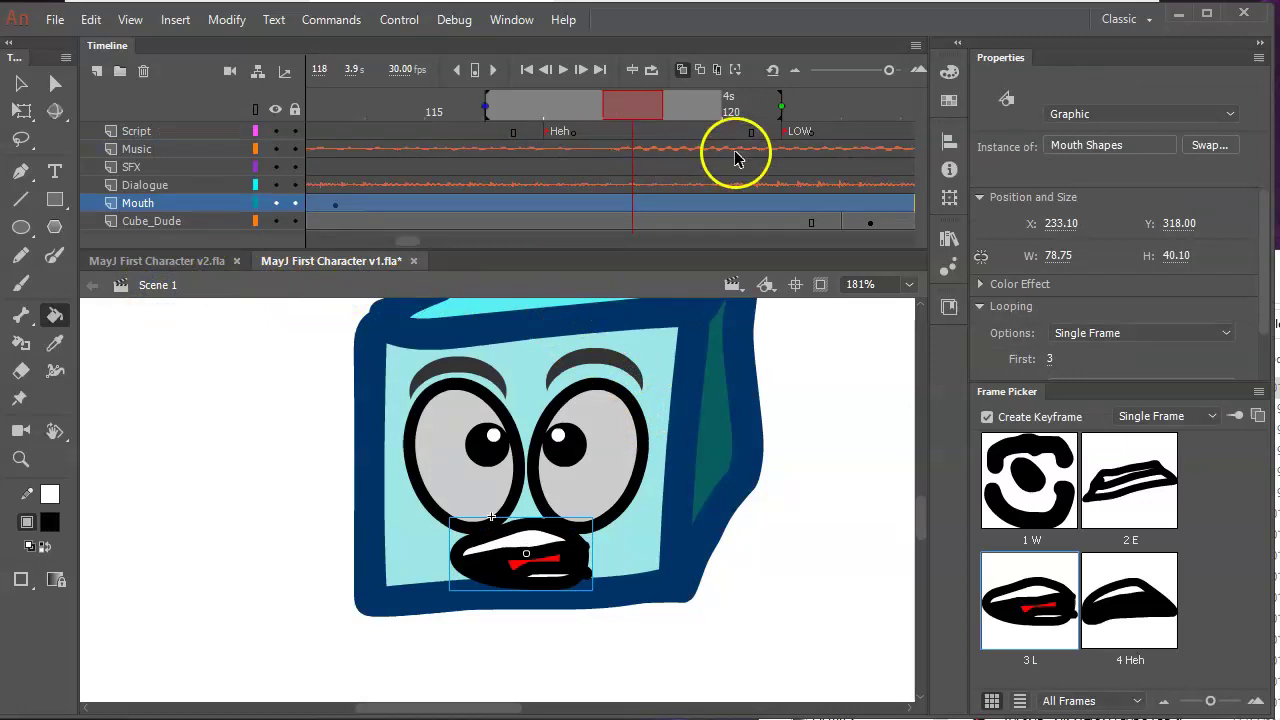
pyautogui.moveTo(889, 69); pyautogui.dragTo(836, 73)
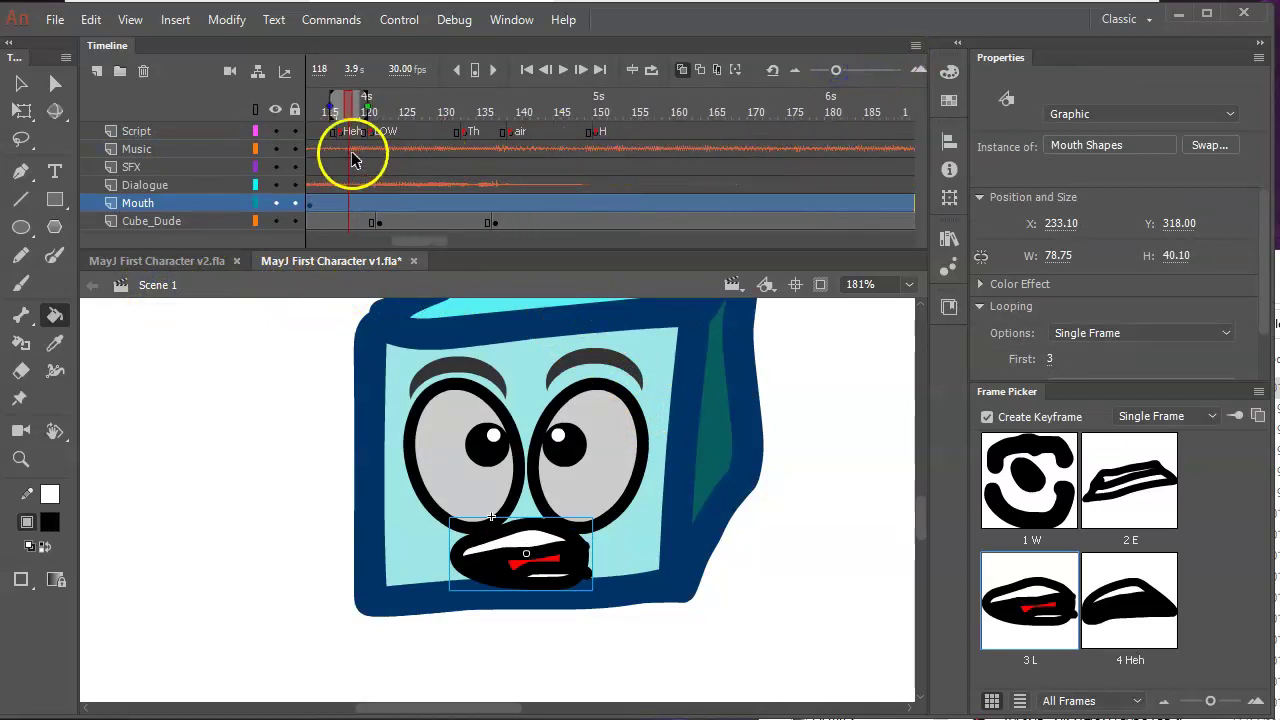
pyautogui.click(352, 112)
pyautogui.moveTo(352, 112); pyautogui.dragTo(620, 114)
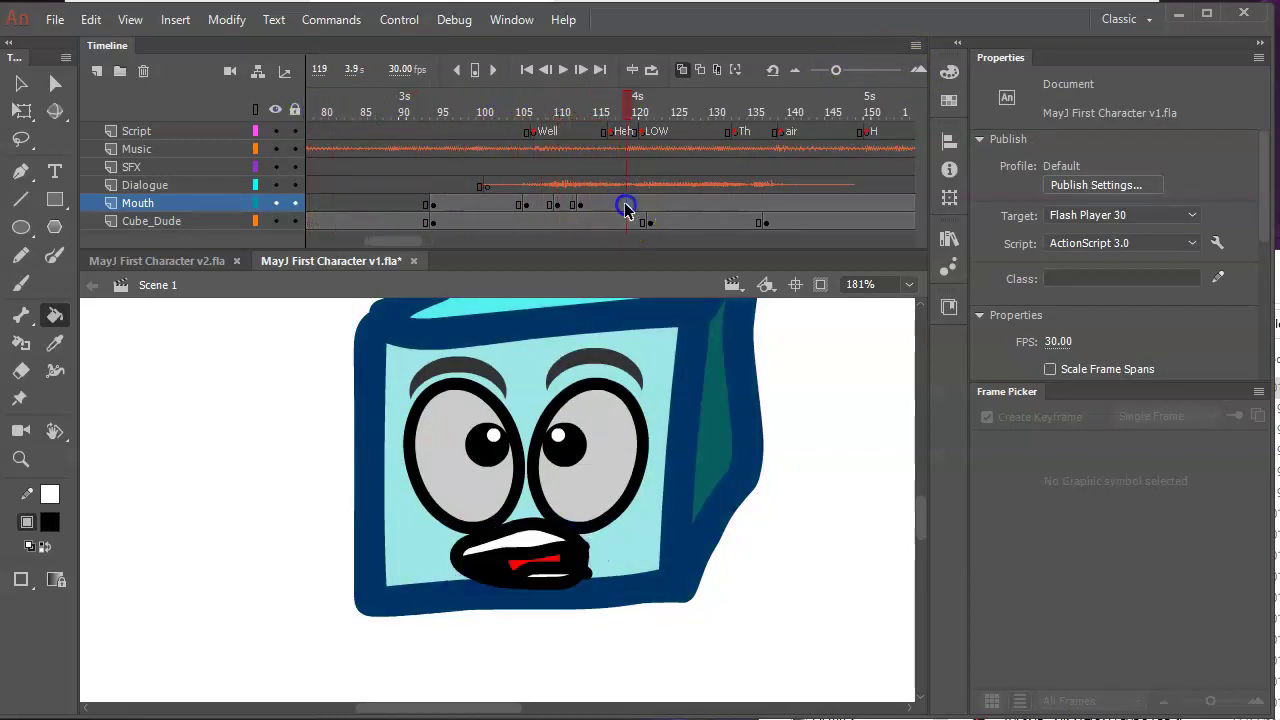
pyautogui.click(625, 207)
pyautogui.click(620, 188)
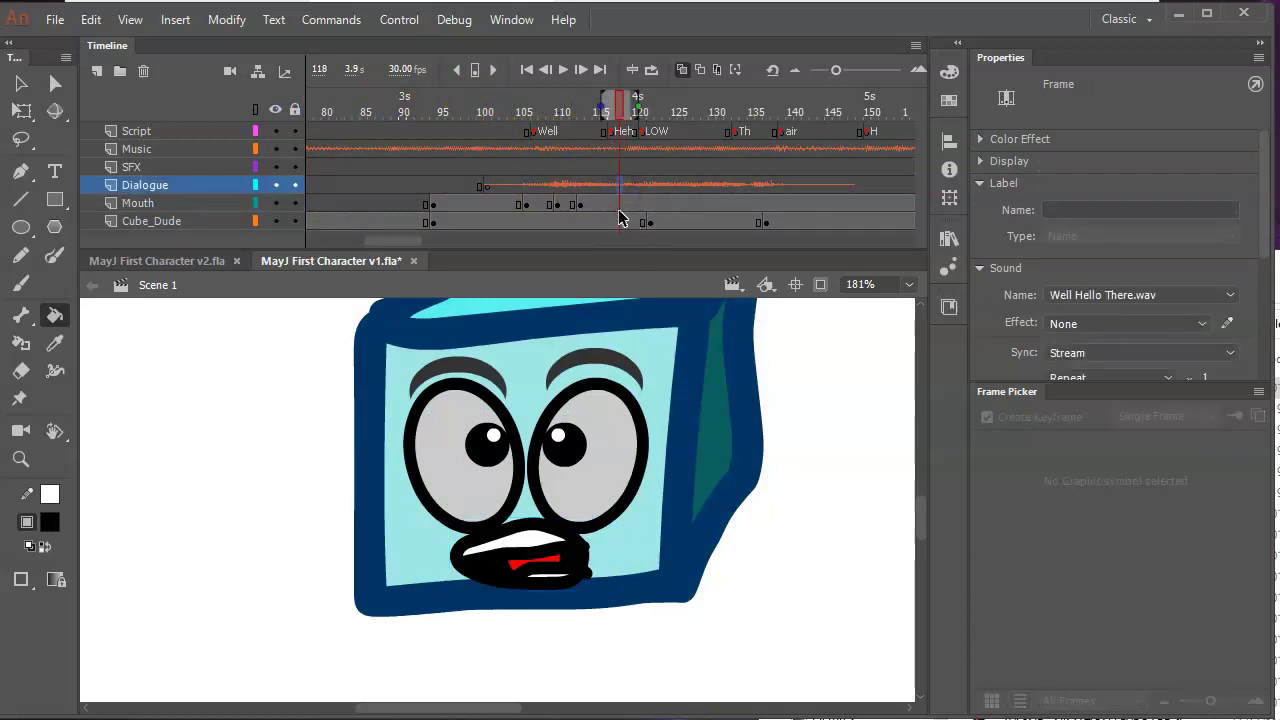
pyautogui.click(617, 204)
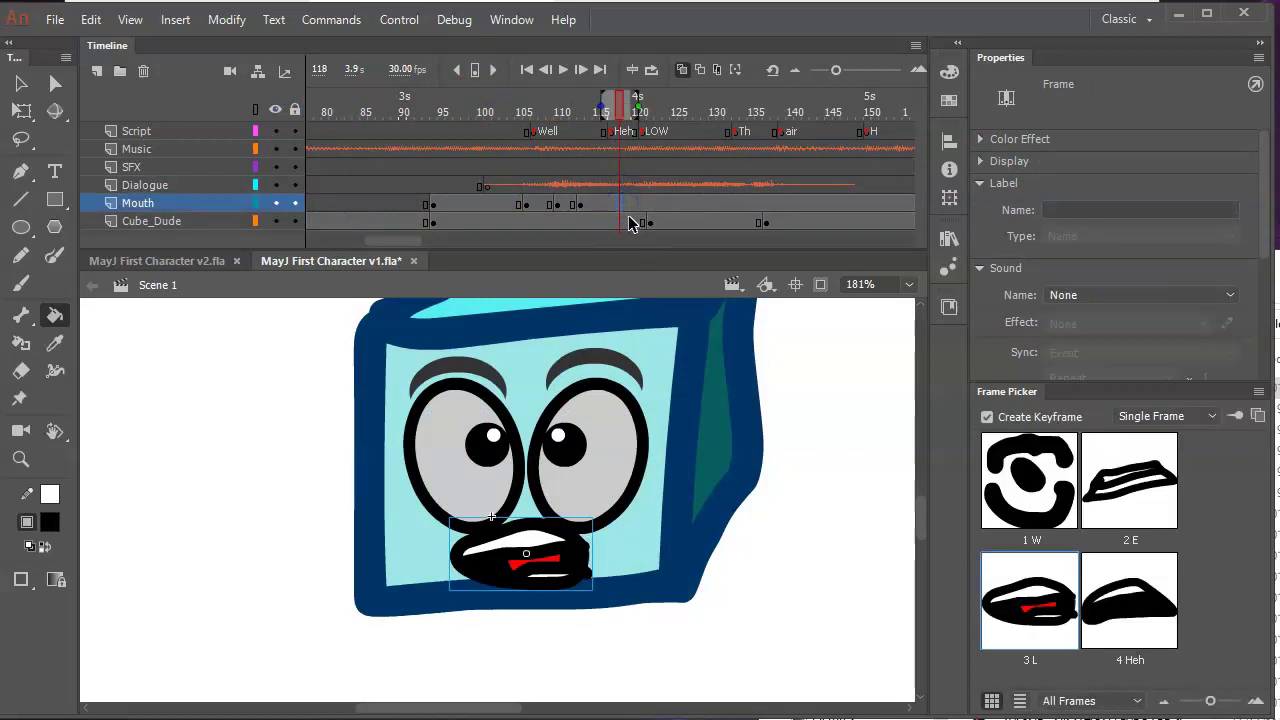
pyautogui.click(1103, 590)
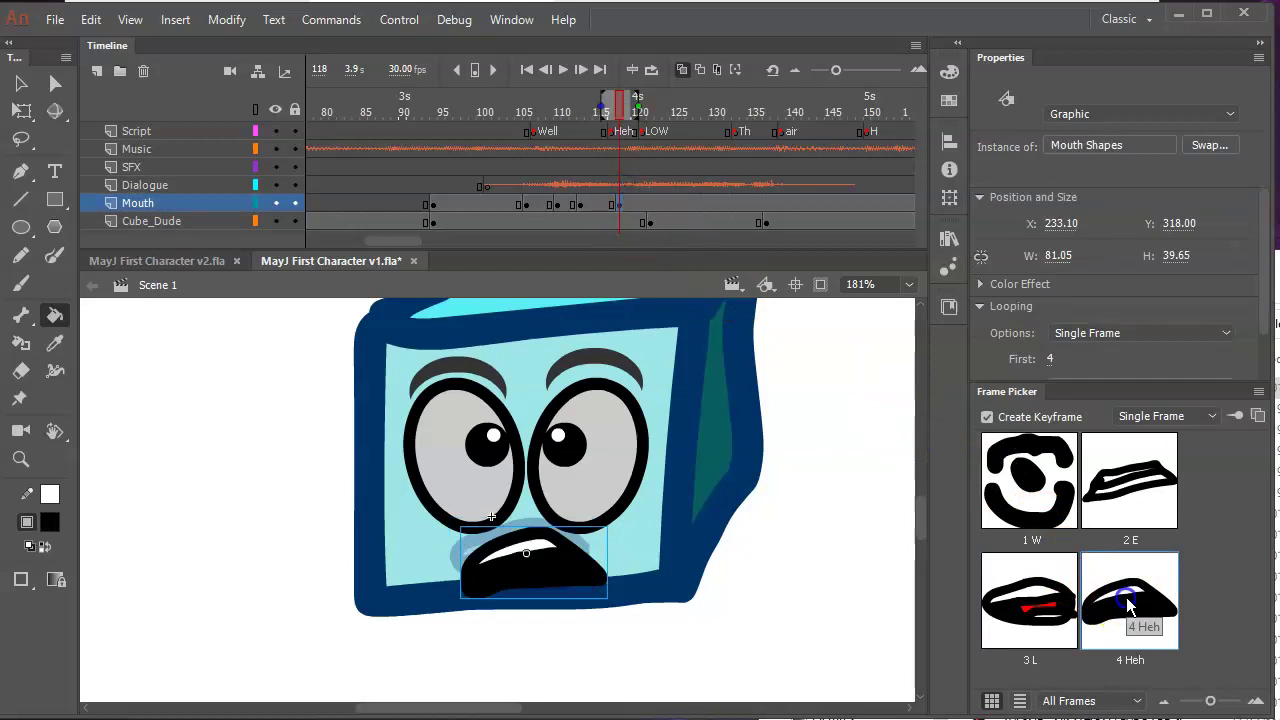
# Switch the mouth at frame 120 to L, preview, then select the mouth to edit Mouth Shapes.
pyautogui.click(643, 204)
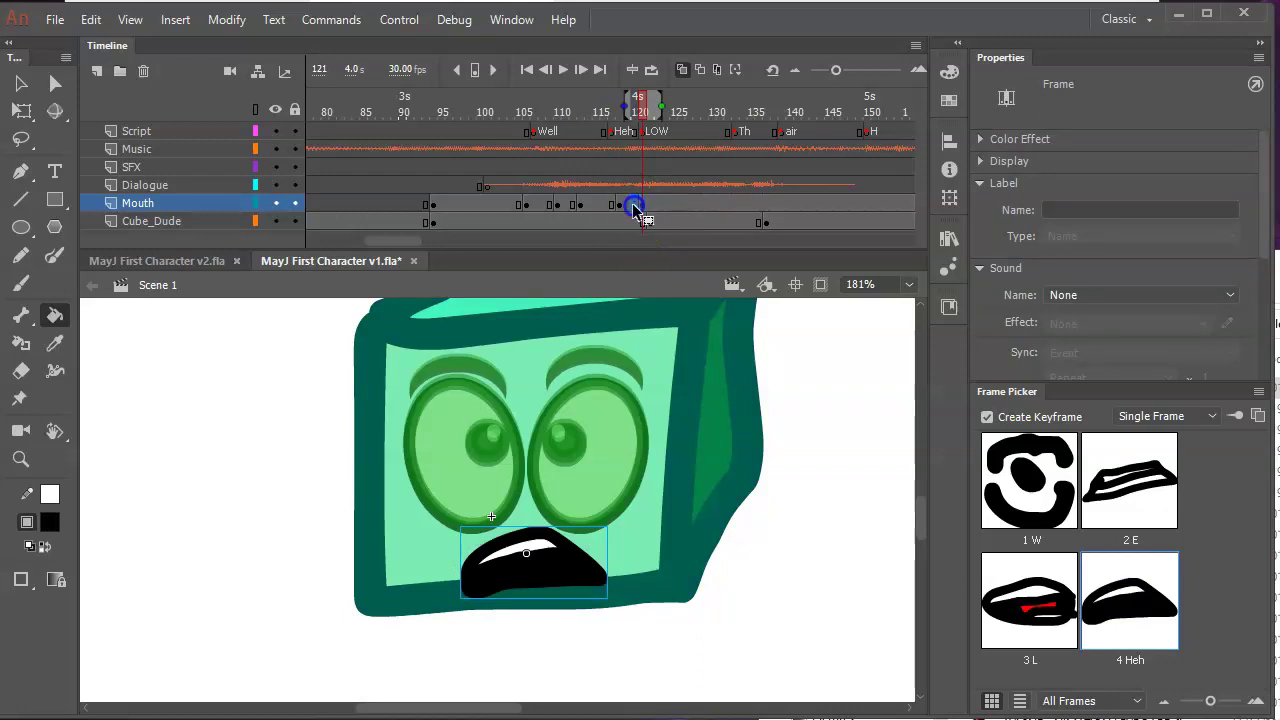
pyautogui.click(636, 208)
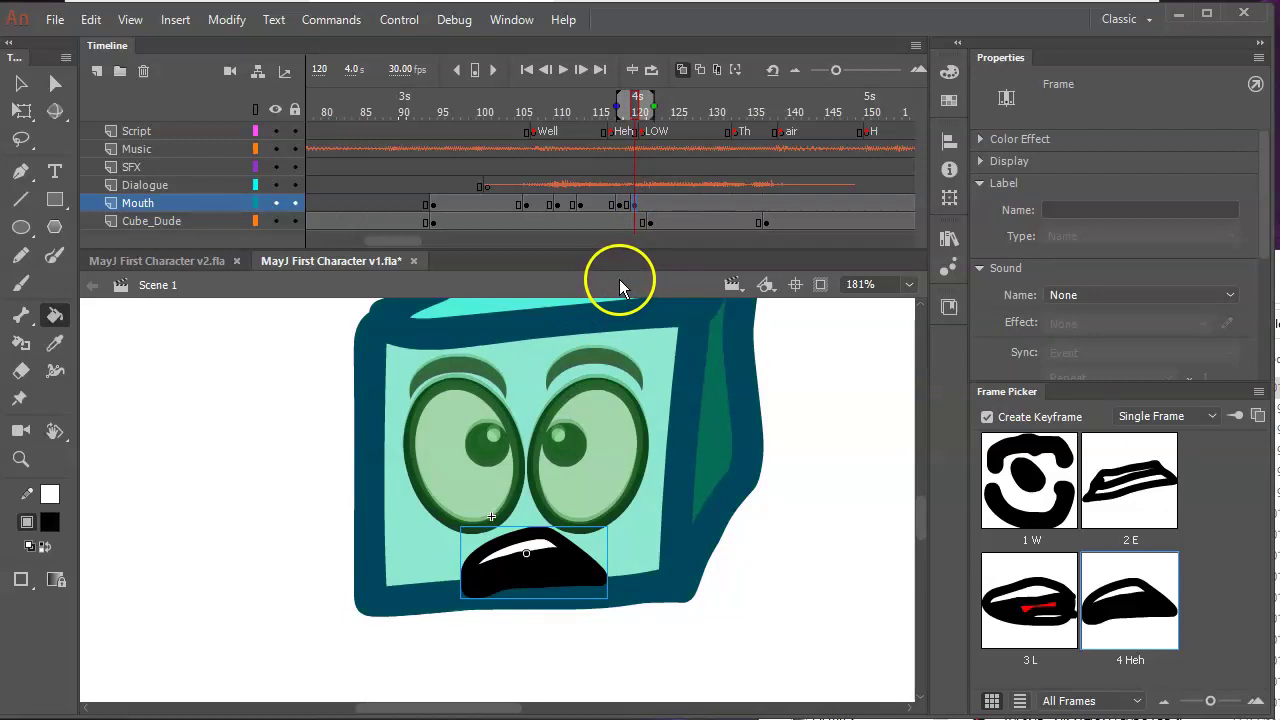
pyautogui.moveTo(1044, 607); pyautogui.dragTo(1044, 615)
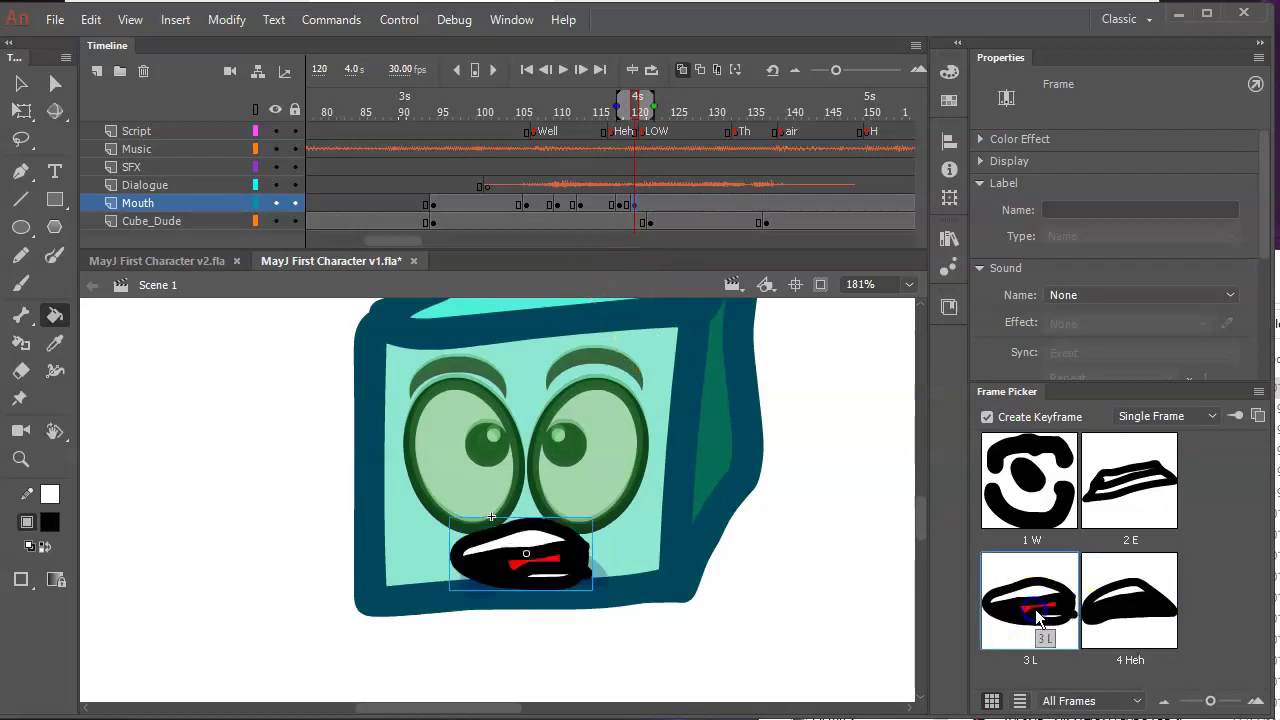
pyautogui.moveTo(632, 112)
pyautogui.mouseDown()
pyautogui.moveTo(600, 112)
pyautogui.moveTo(651, 116)
pyautogui.mouseUp()
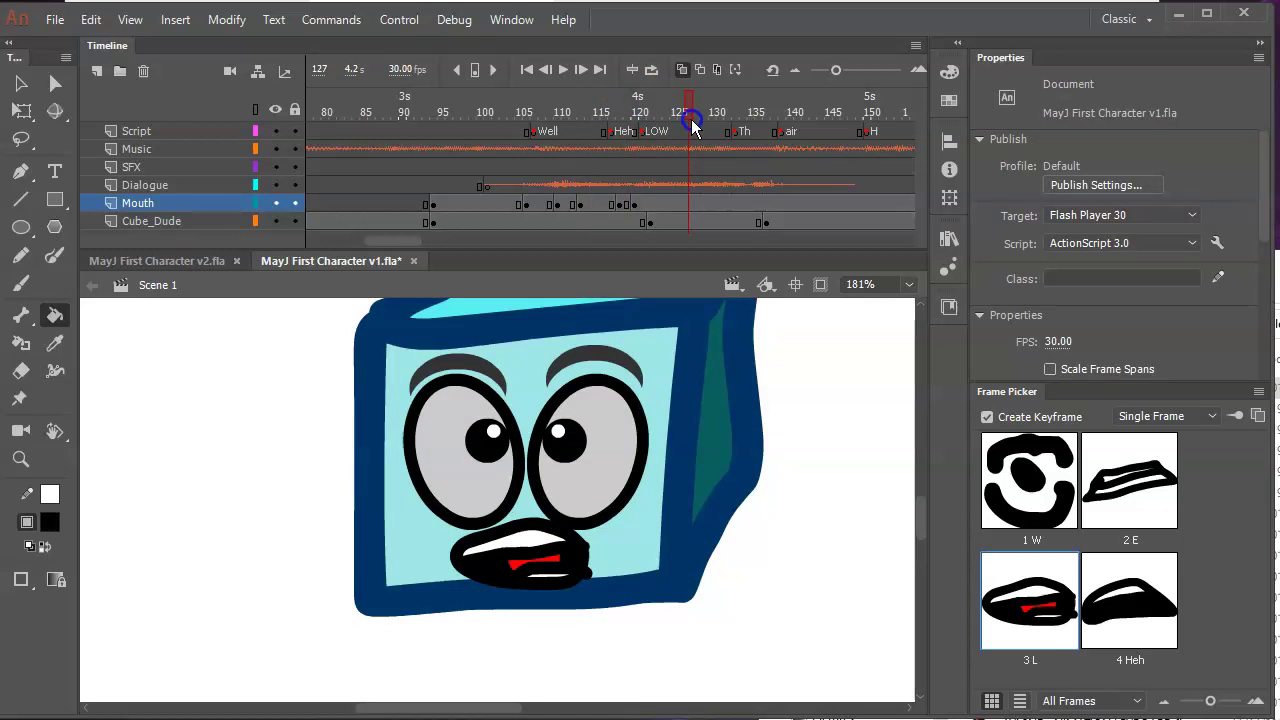
pyautogui.click(707, 207)
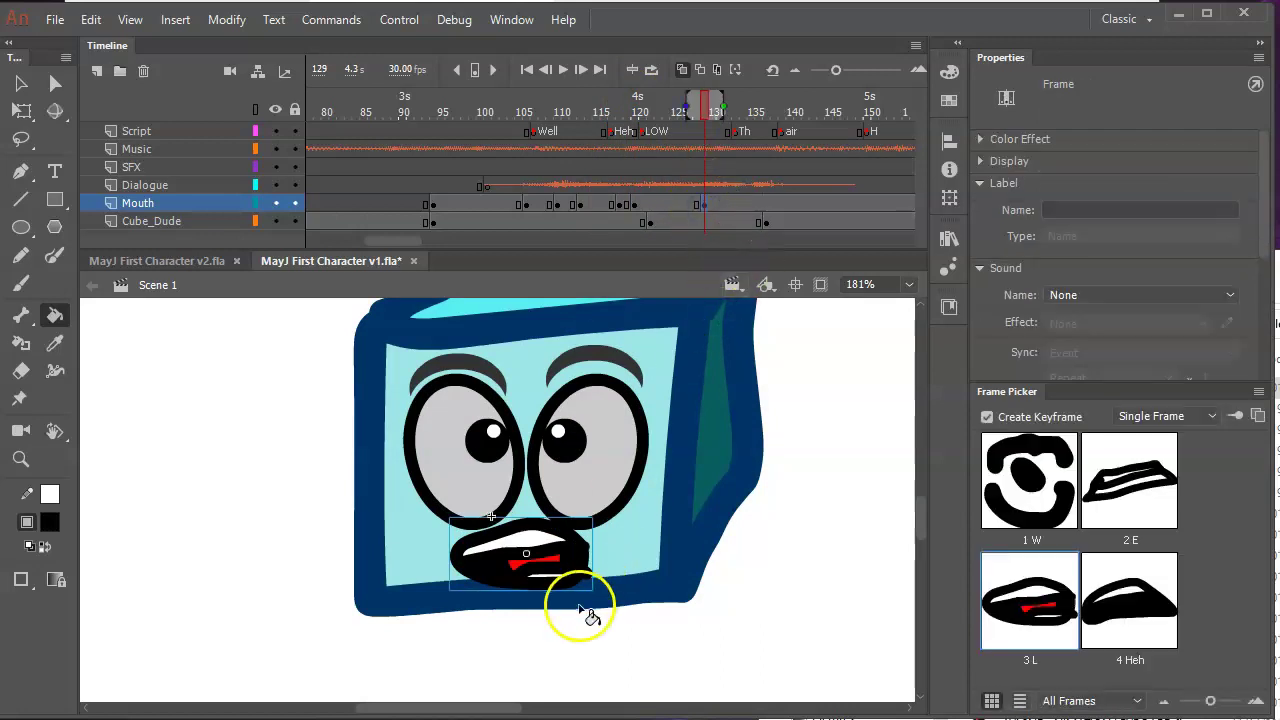
pyautogui.click(555, 555)
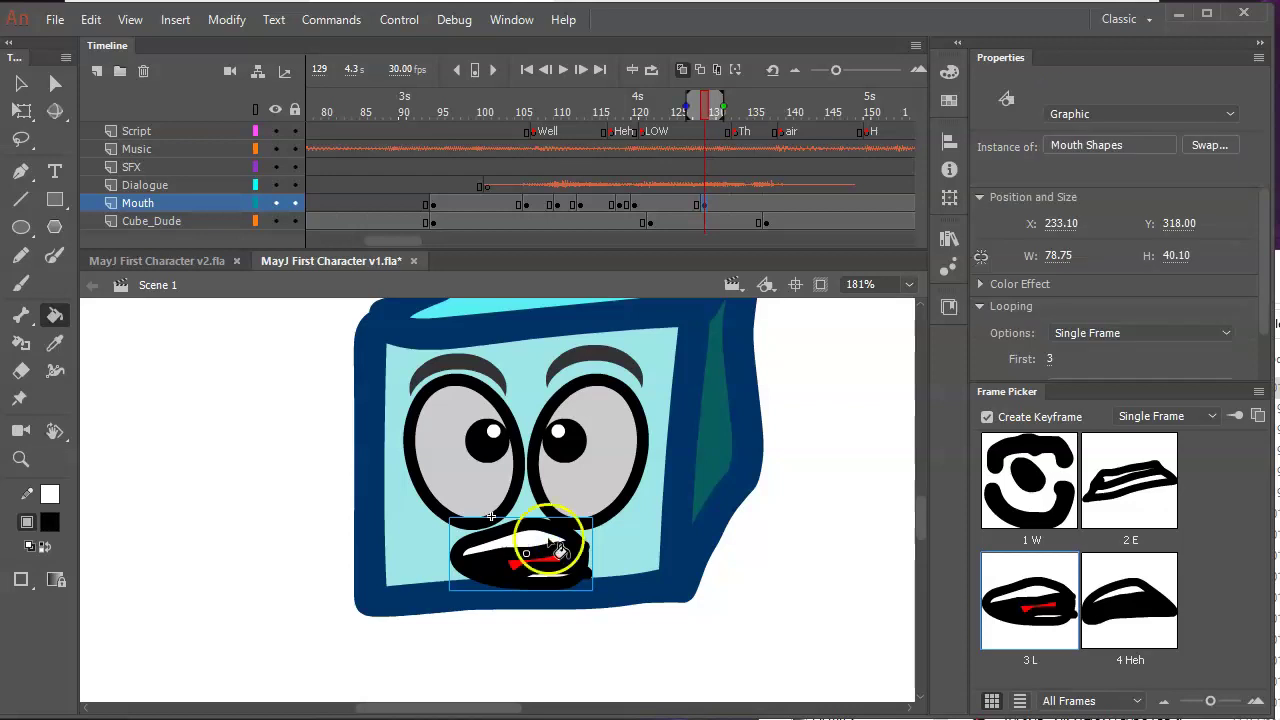
pyautogui.click(20, 83)
# Inside the Mouth Shapes symbol, label frame 5 'Oh'.
pyautogui.doubleClick(548, 553)
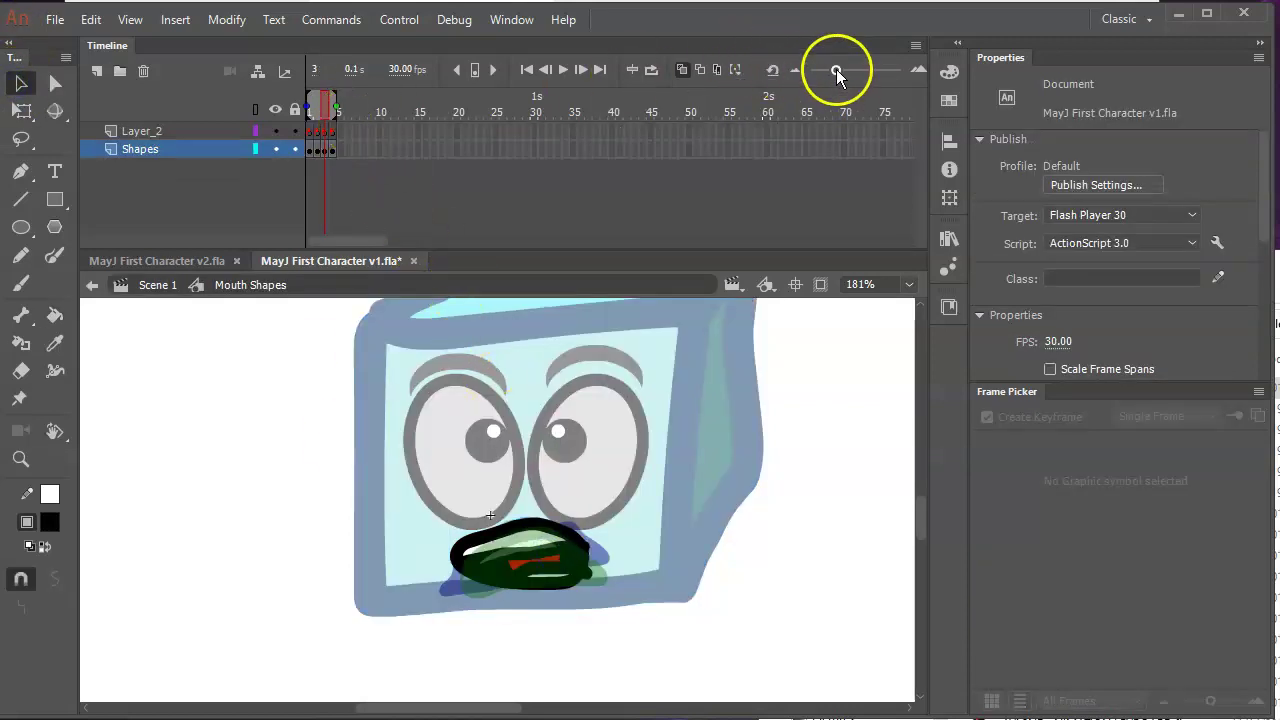
pyautogui.moveTo(836, 70); pyautogui.dragTo(889, 71)
pyautogui.click(557, 150)
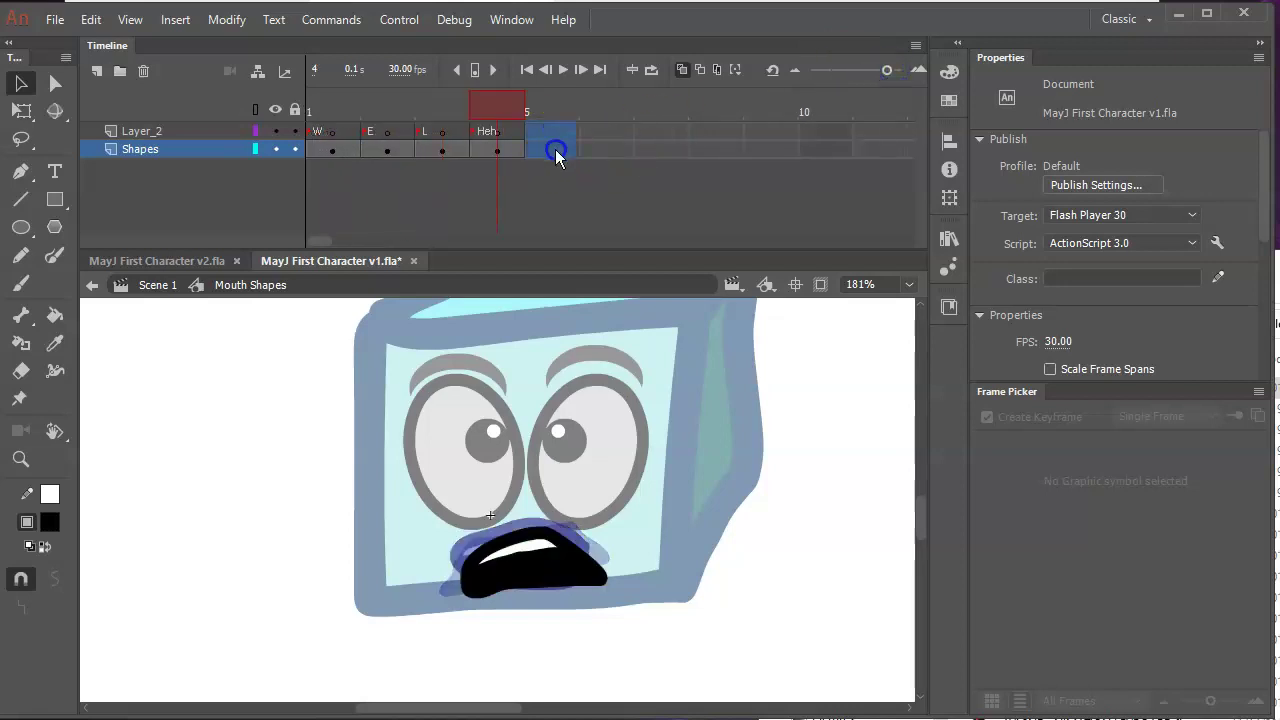
pyautogui.click(557, 155)
pyautogui.click(557, 150)
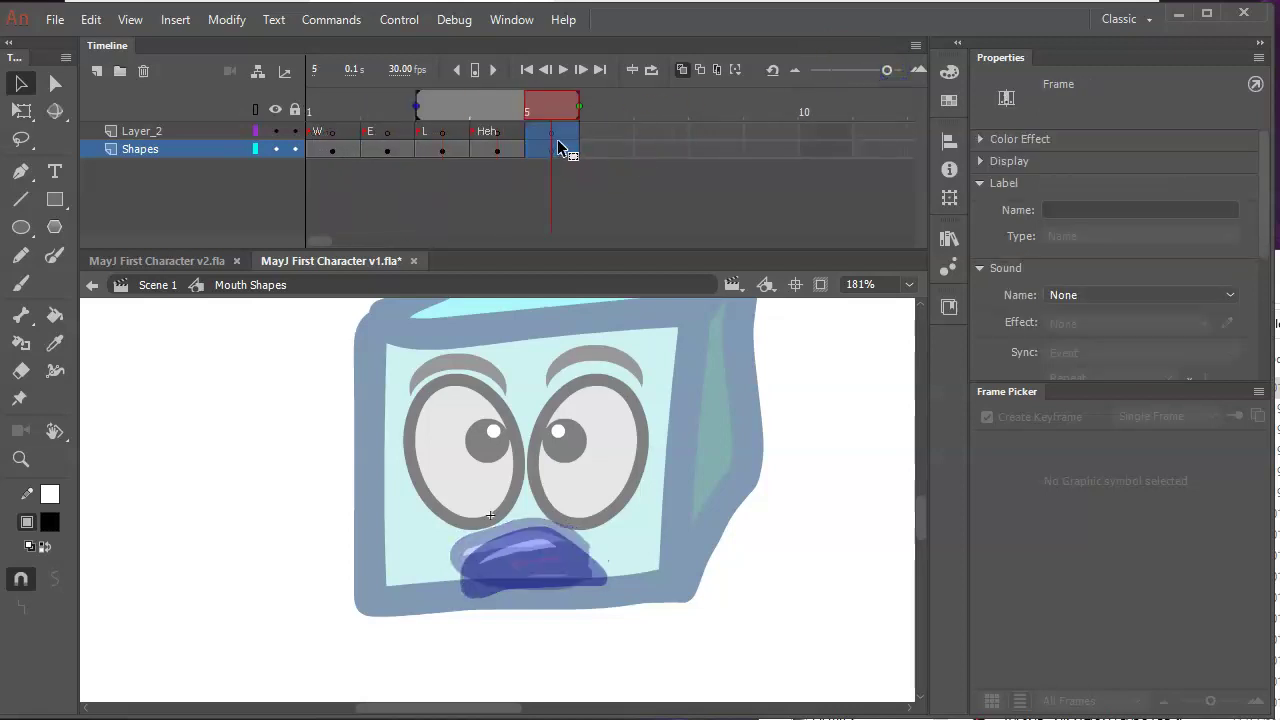
pyautogui.click(562, 134)
pyautogui.click(1113, 212)
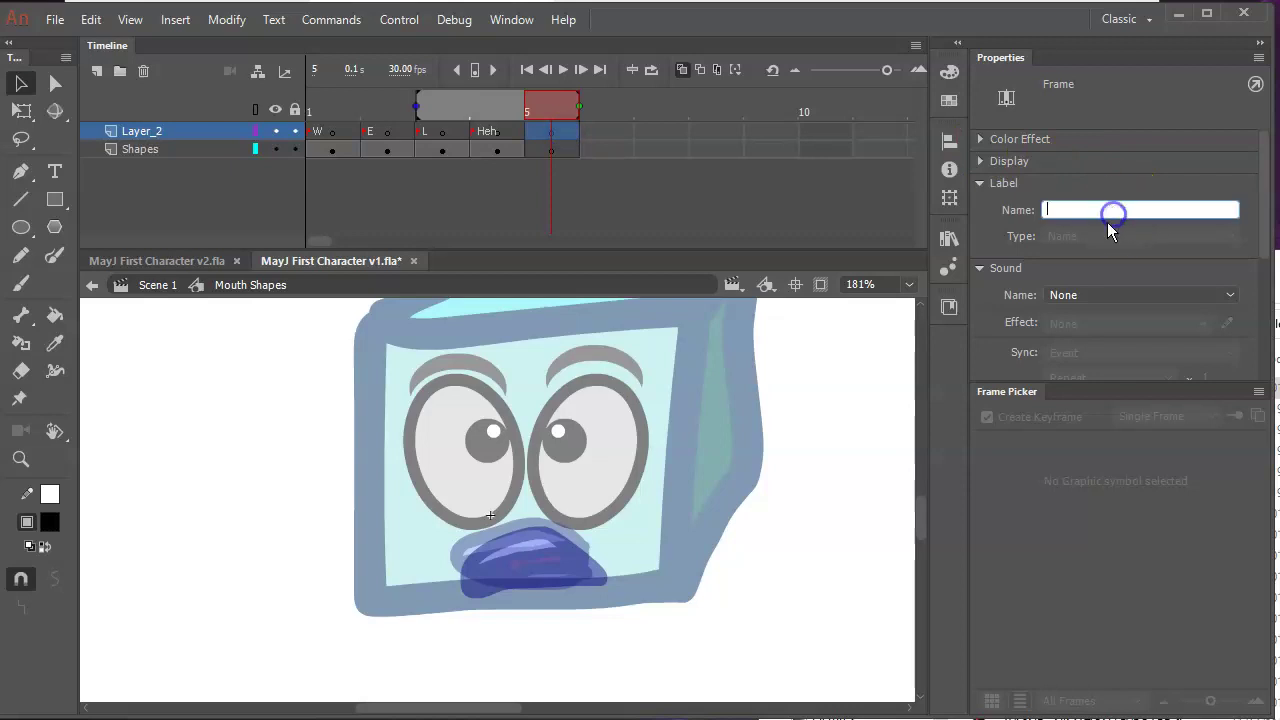
pyautogui.write('O')
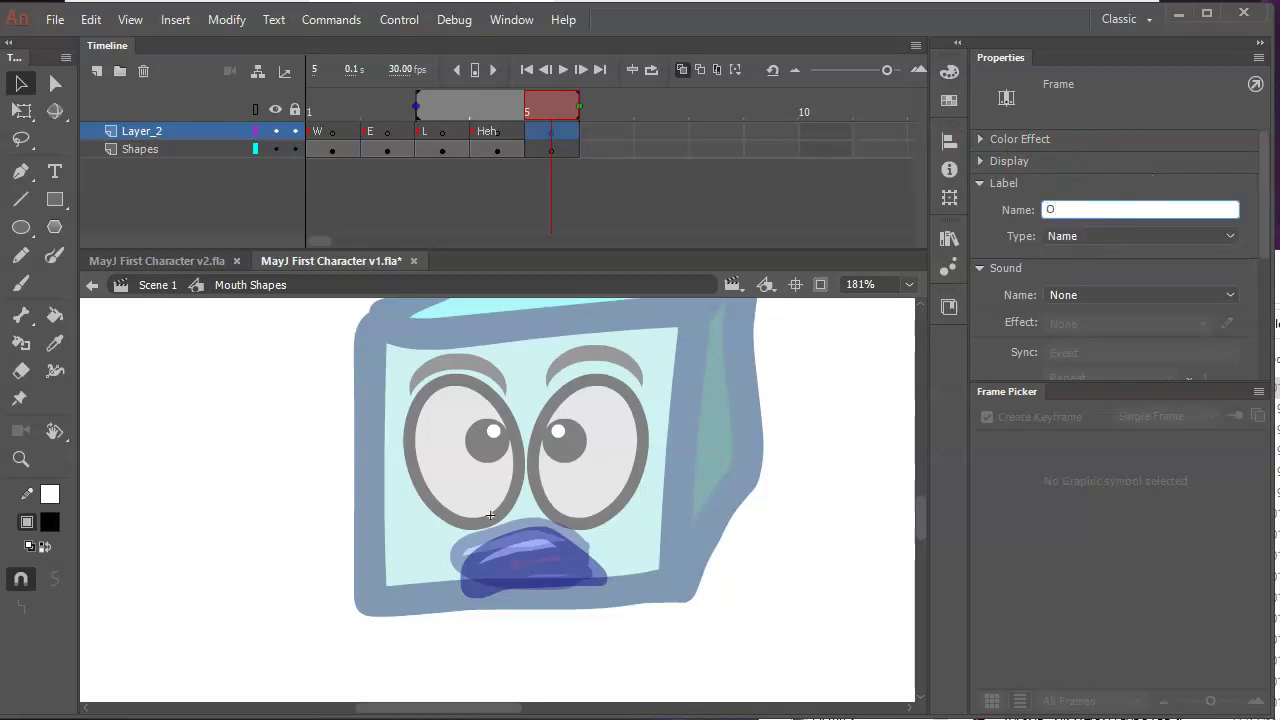
pyautogui.write('h')
pyautogui.click(549, 151)
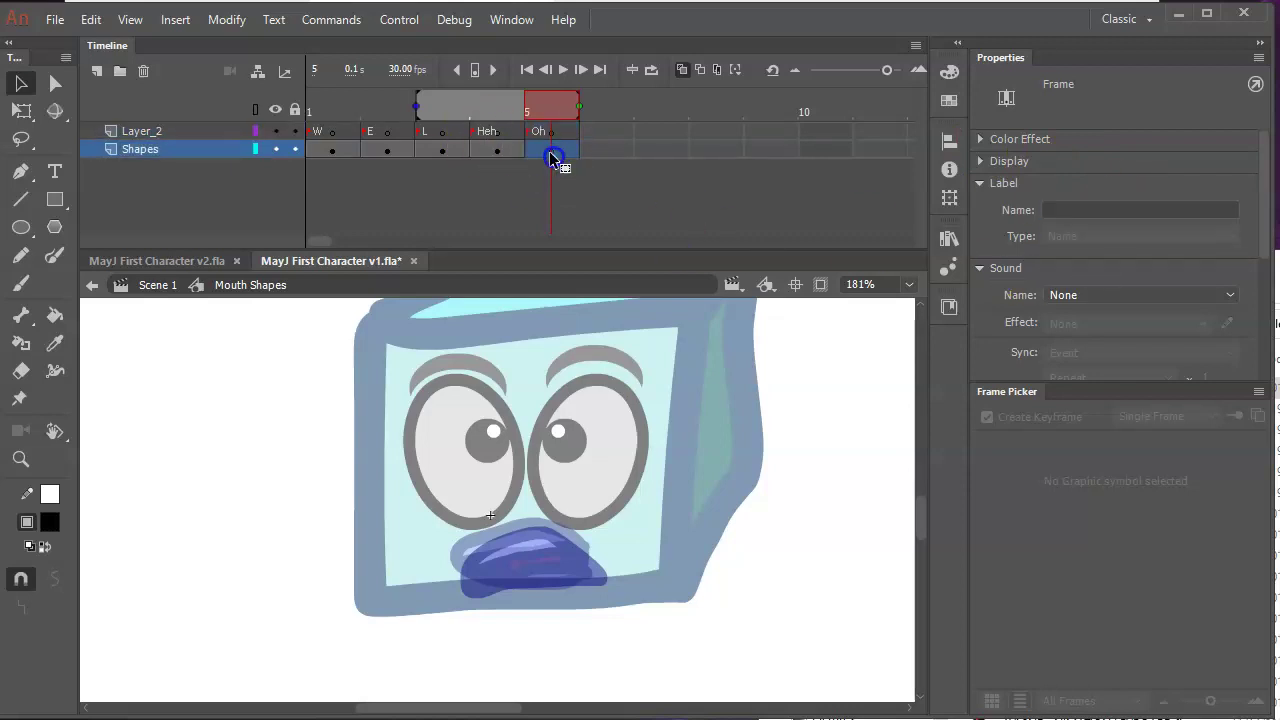
# Brush an O-shaped mouth outline, fill it black, and paint a red tongue inside.
pyautogui.hotkey('alt', 'Tab')
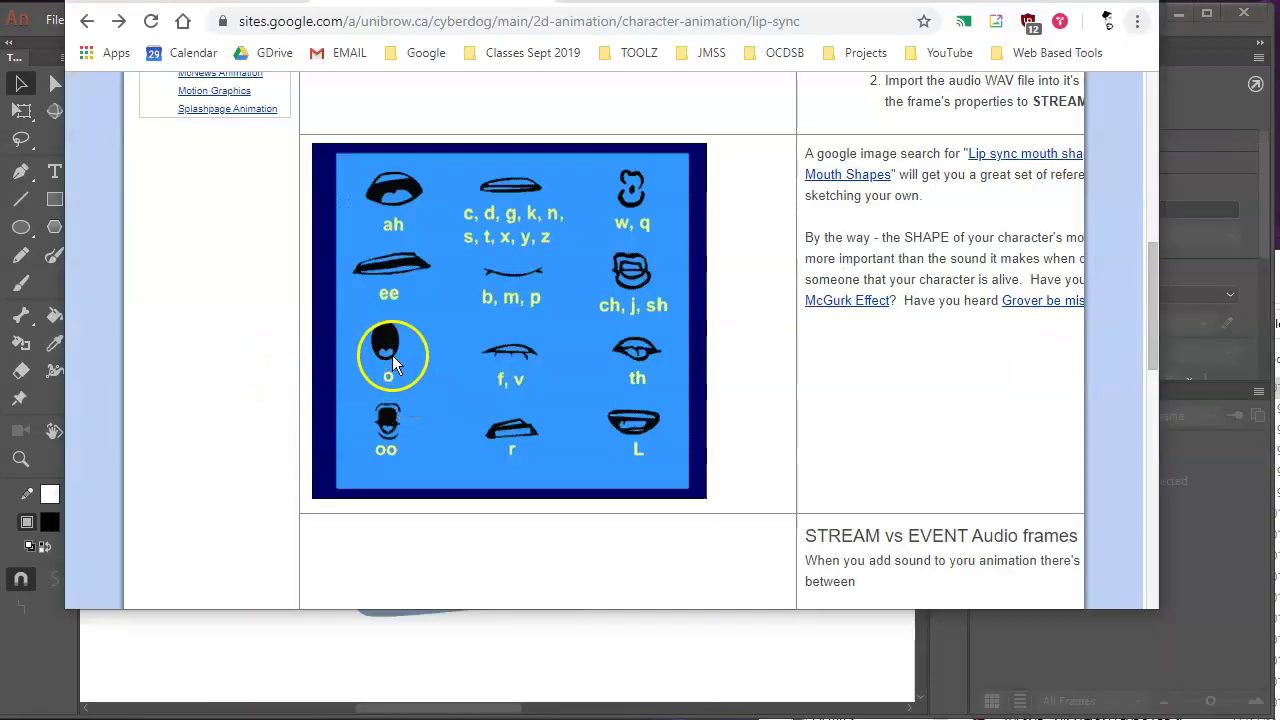
pyautogui.hotkey('alt', 'Tab')
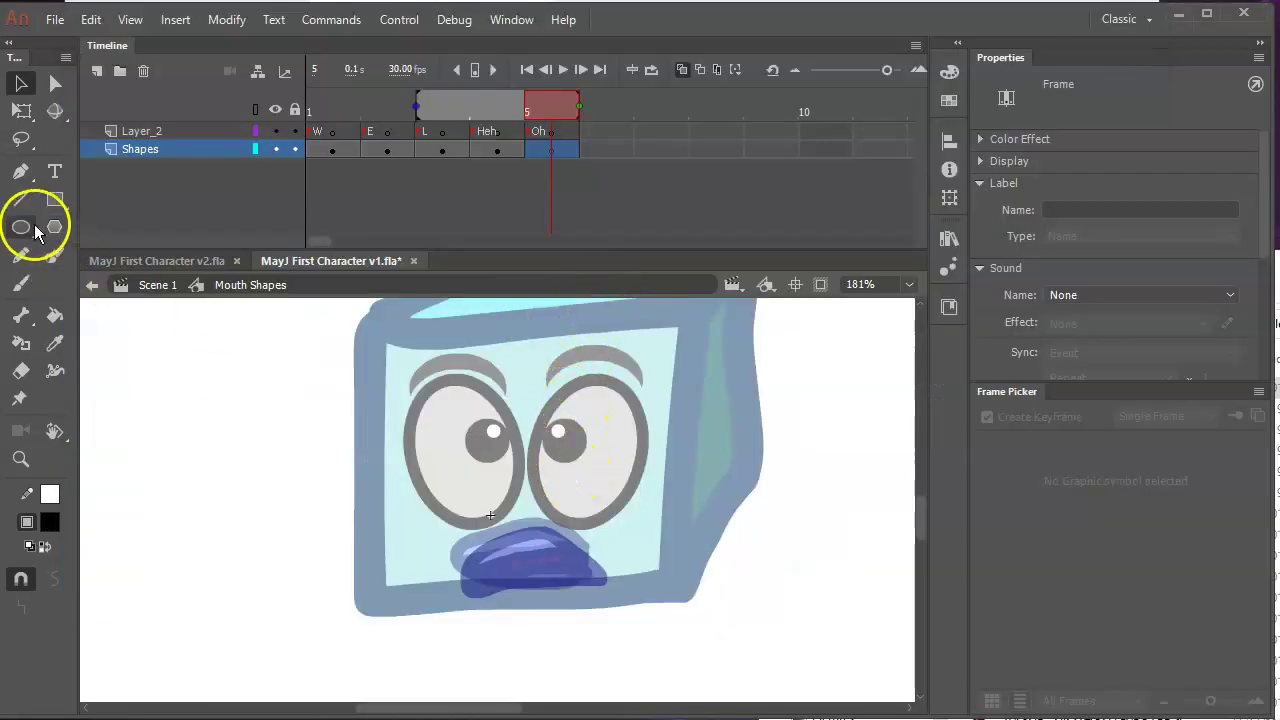
pyautogui.click(20, 283)
pyautogui.moveTo(547, 520)
pyautogui.mouseDown()
pyautogui.moveTo(557, 570)
pyautogui.moveTo(548, 524)
pyautogui.mouseUp()
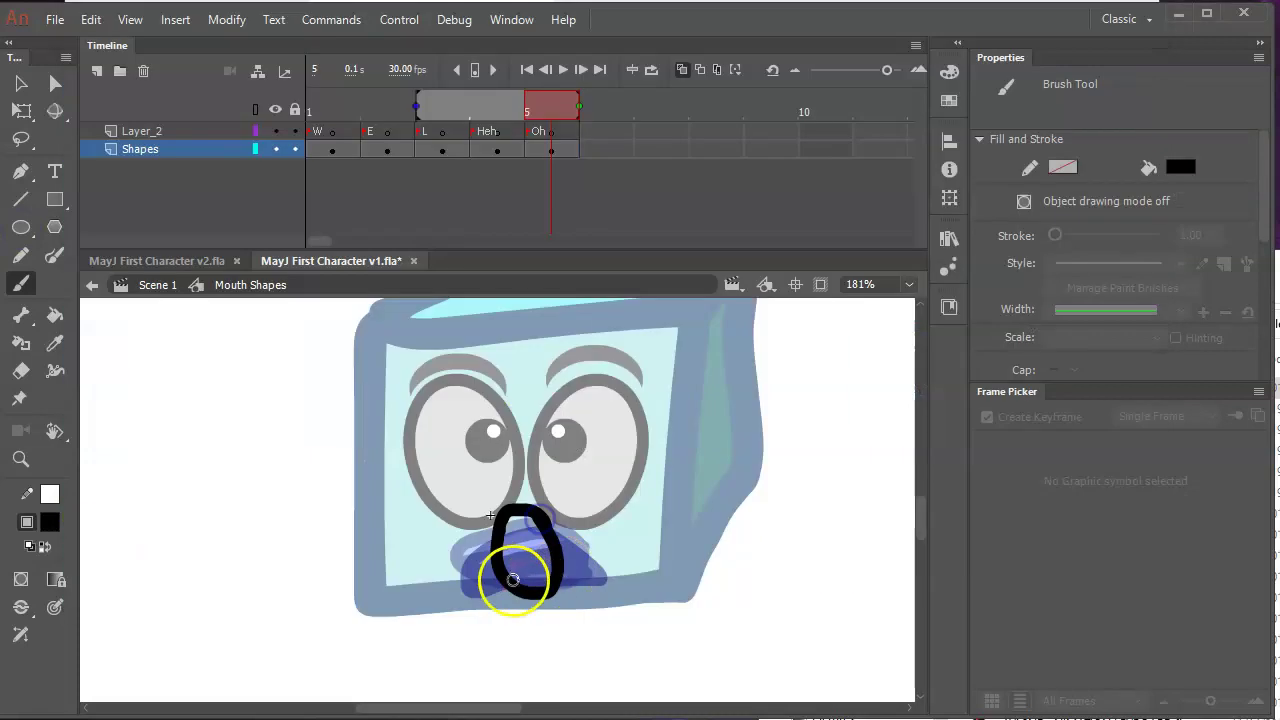
pyautogui.click(55, 314)
pyautogui.click(525, 540)
pyautogui.click(50, 521)
pyautogui.click(126, 668)
pyautogui.click(530, 575)
pyautogui.click(552, 112)
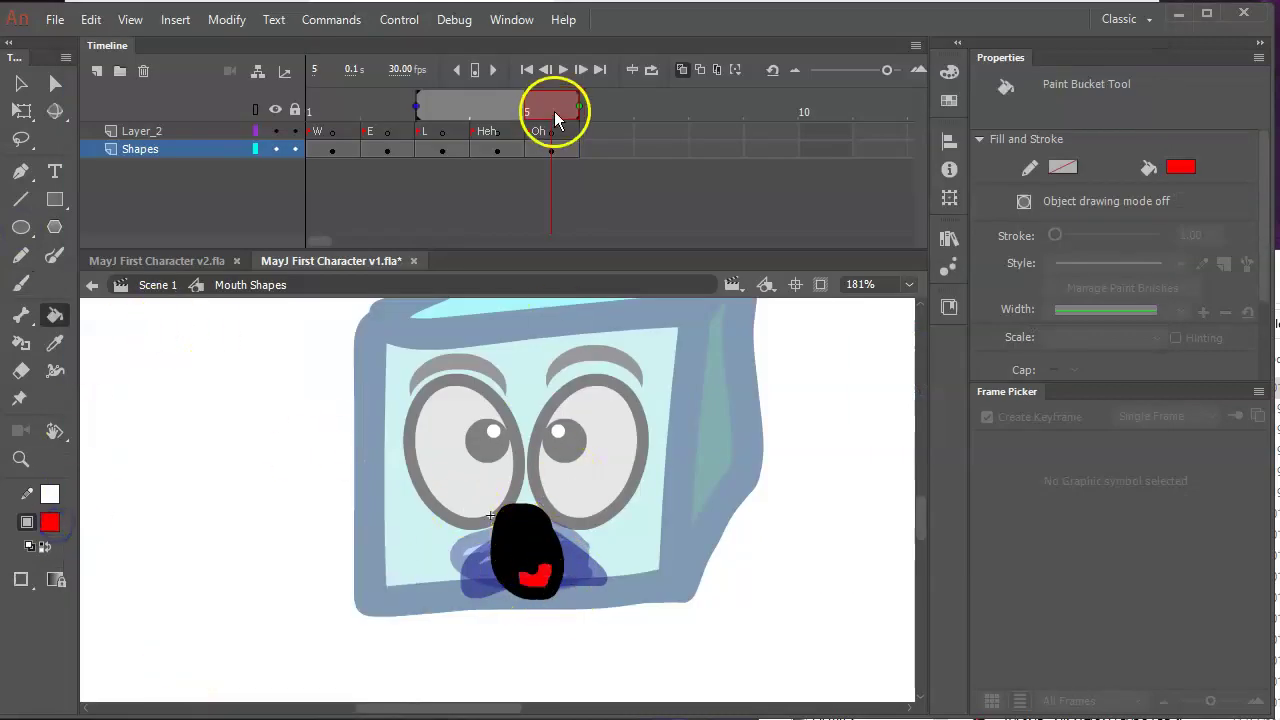
# In Scene 1, switch the Mouth layer at frame 129 to the Oh shape, then select frame 133.
pyautogui.click(160, 285)
pyautogui.moveTo(871, 70); pyautogui.dragTo(850, 72)
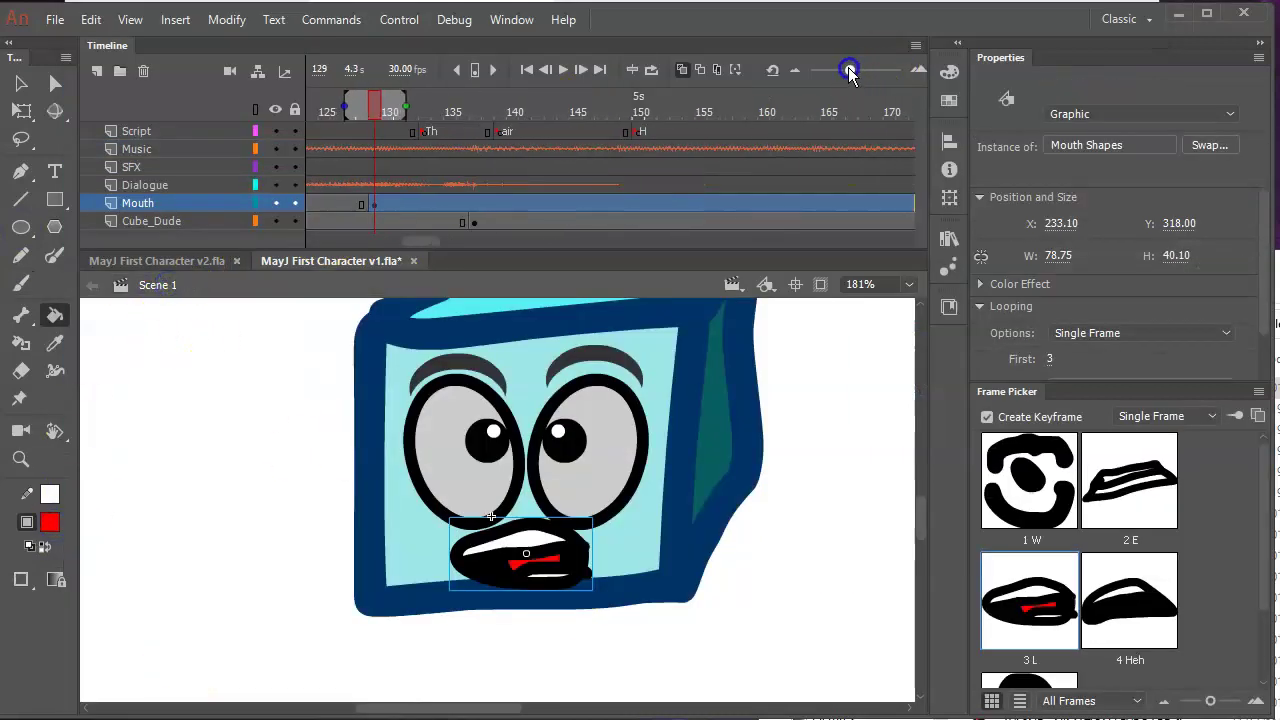
pyautogui.click(388, 106)
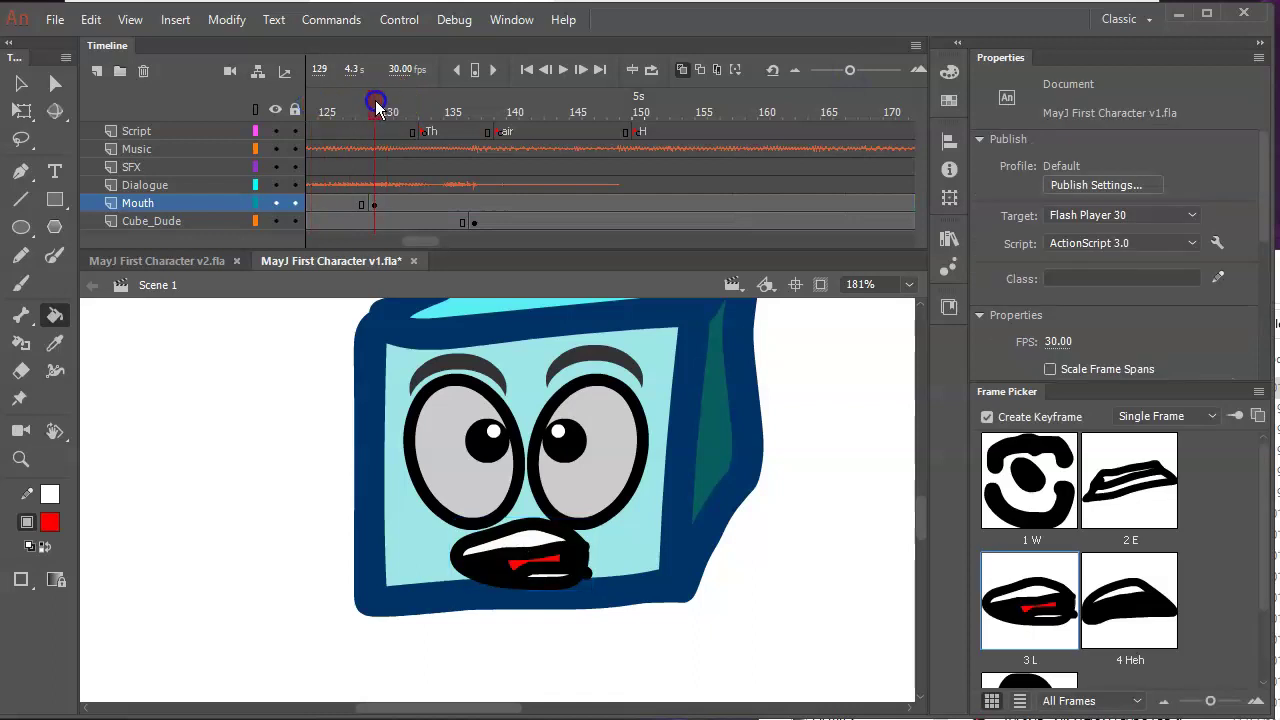
pyautogui.click(374, 205)
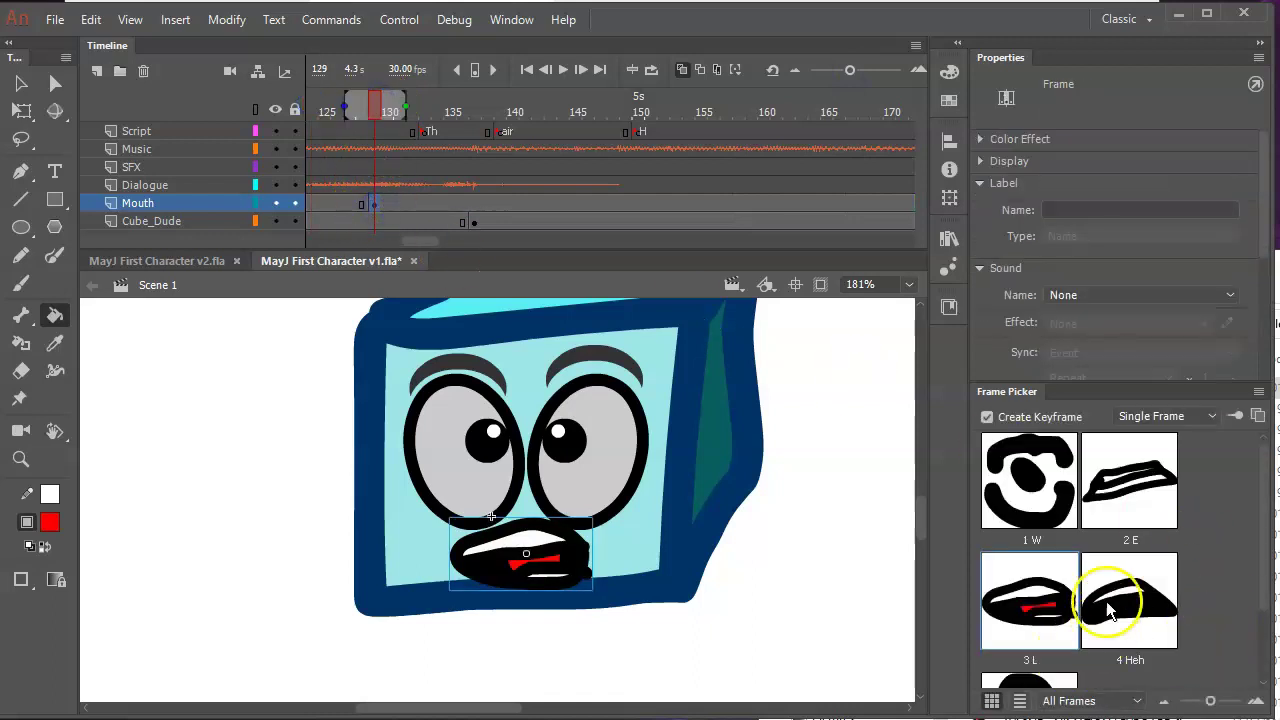
pyautogui.scroll(-2, 1108, 608)
pyautogui.click(1047, 618)
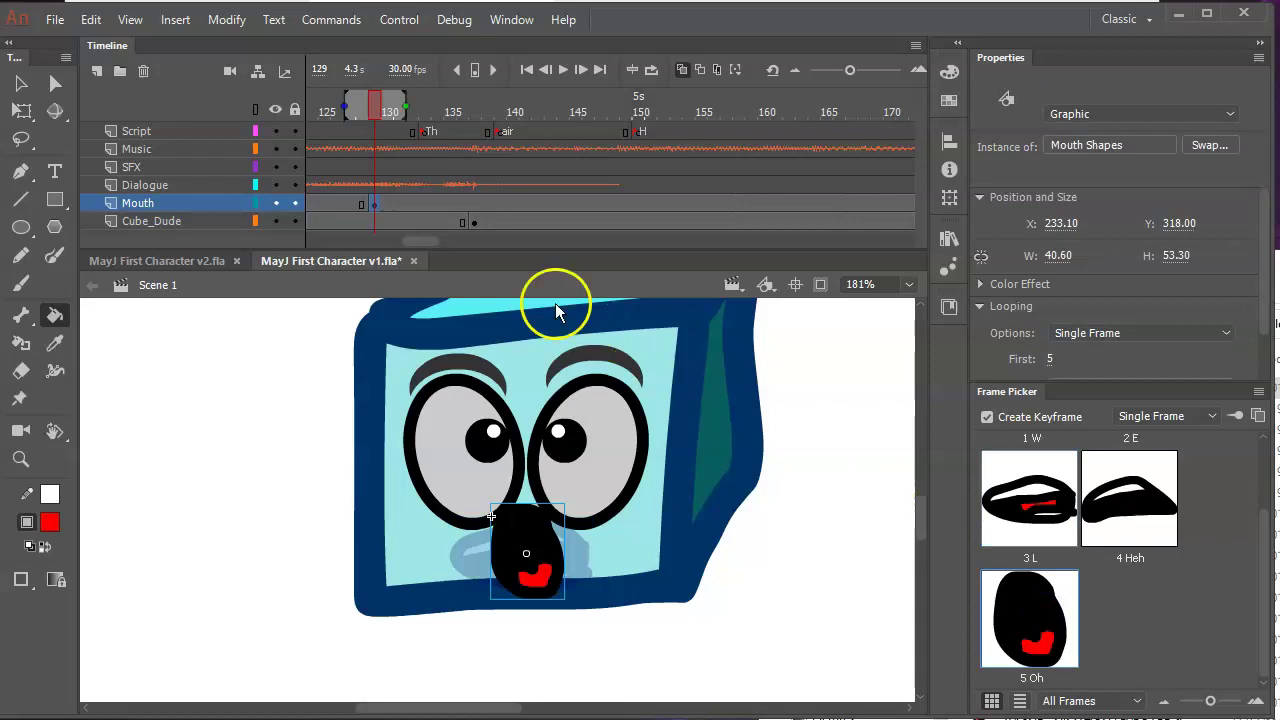
pyautogui.moveTo(381, 113); pyautogui.dragTo(399, 113)
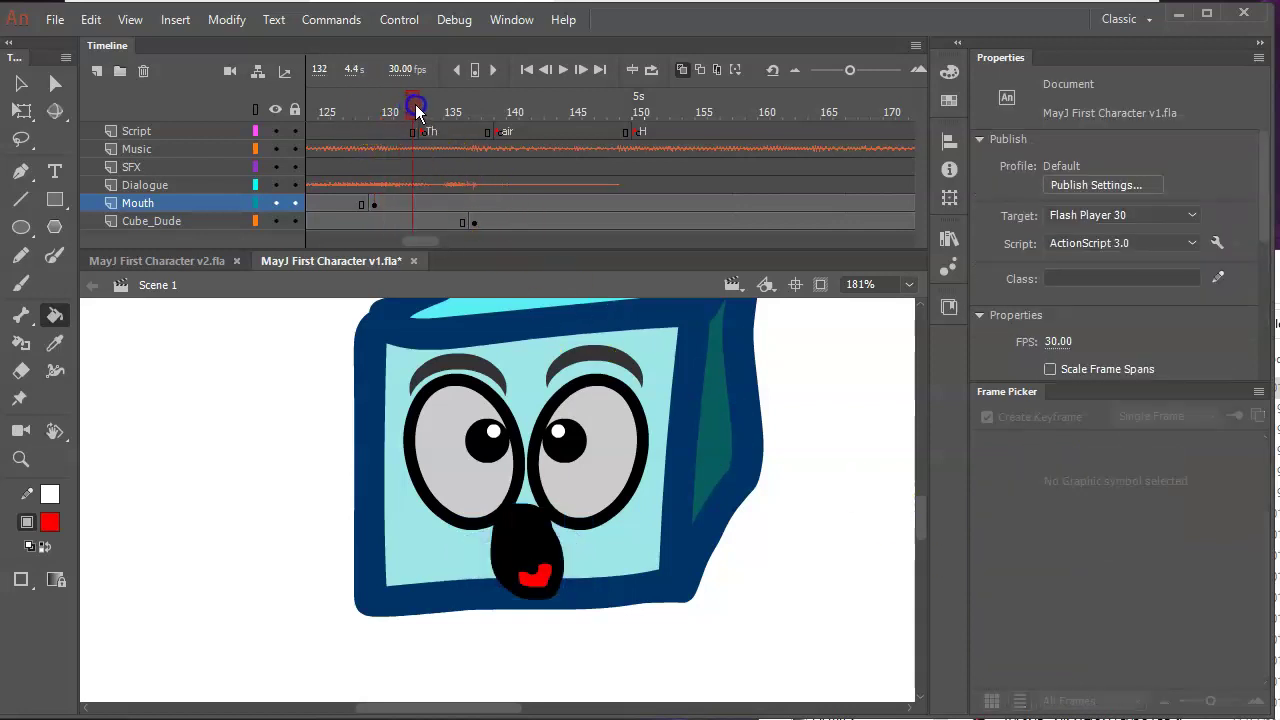
pyautogui.click(427, 201)
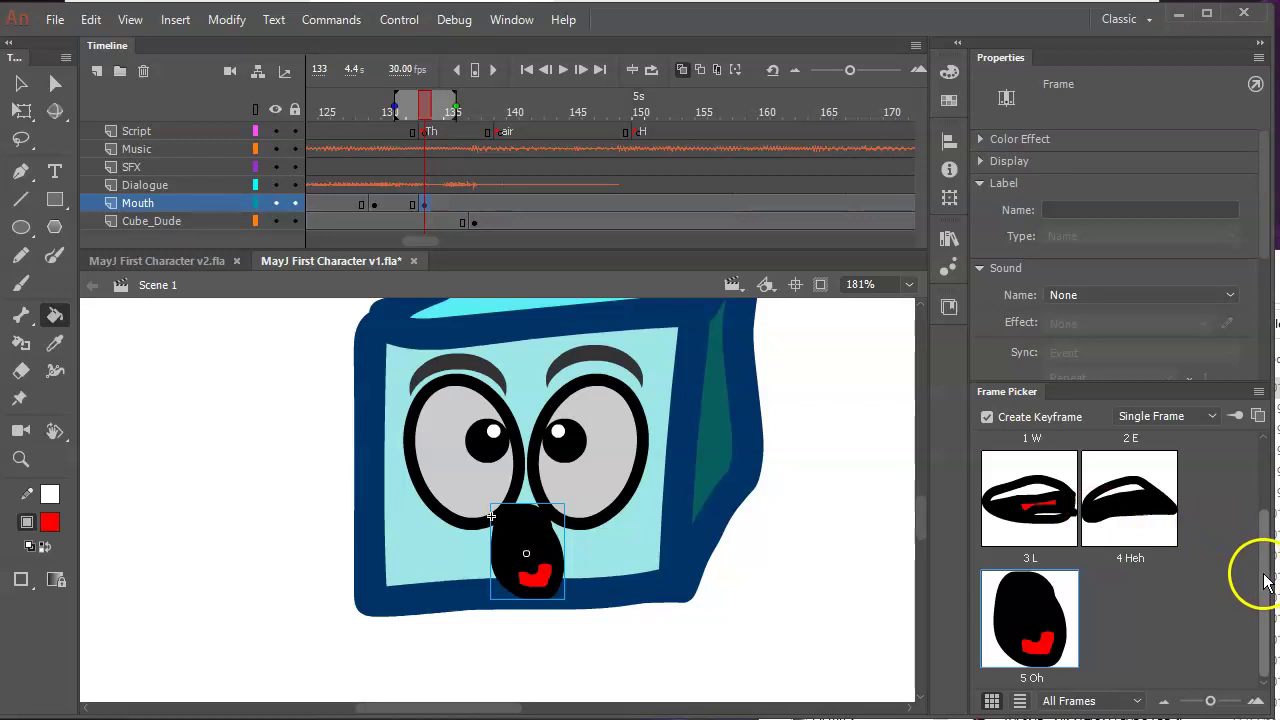
pyautogui.moveTo(1263, 578); pyautogui.dragTo(1262, 512)
pyautogui.hotkey('alt', 'Tab')
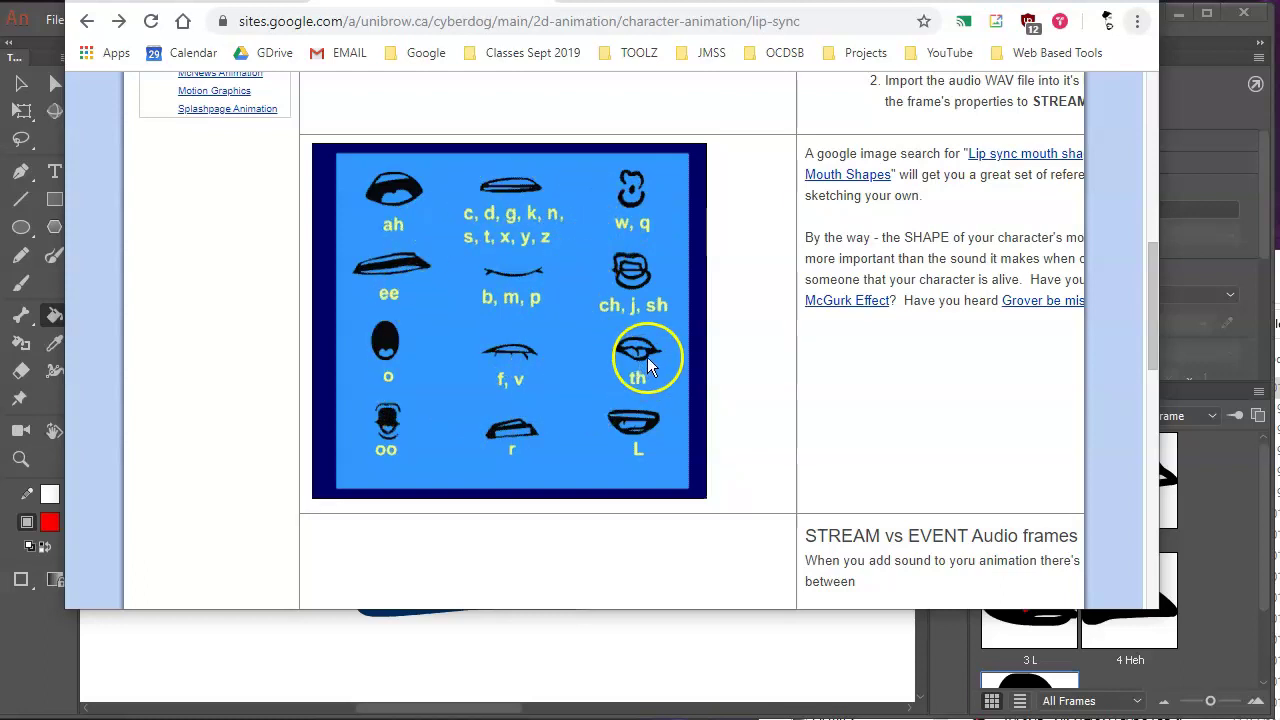
pyautogui.hotkey('alt', 'Tab')
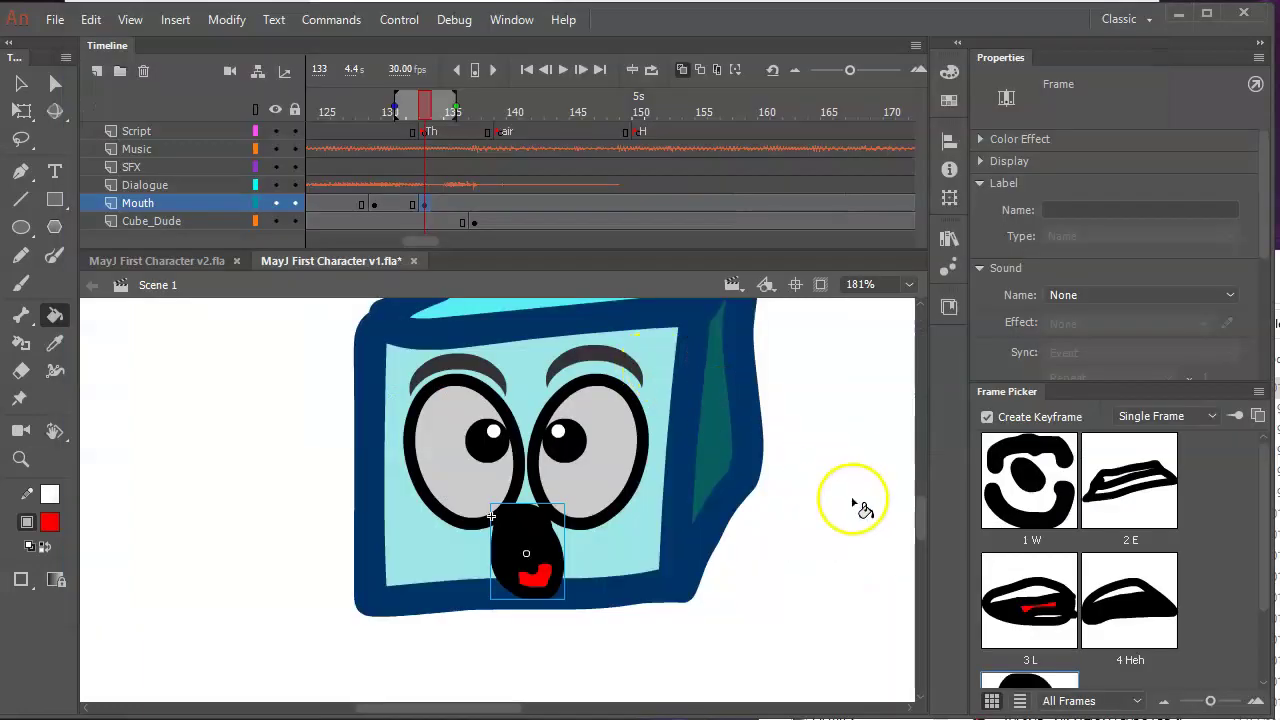
# In Mouth Shapes, add a blank keyframe at frame 6 labelled 'Th'.
pyautogui.moveTo(1262, 491)
pyautogui.mouseDown()
pyautogui.moveTo(1262, 568)
pyautogui.moveTo(1263, 482)
pyautogui.mouseUp()
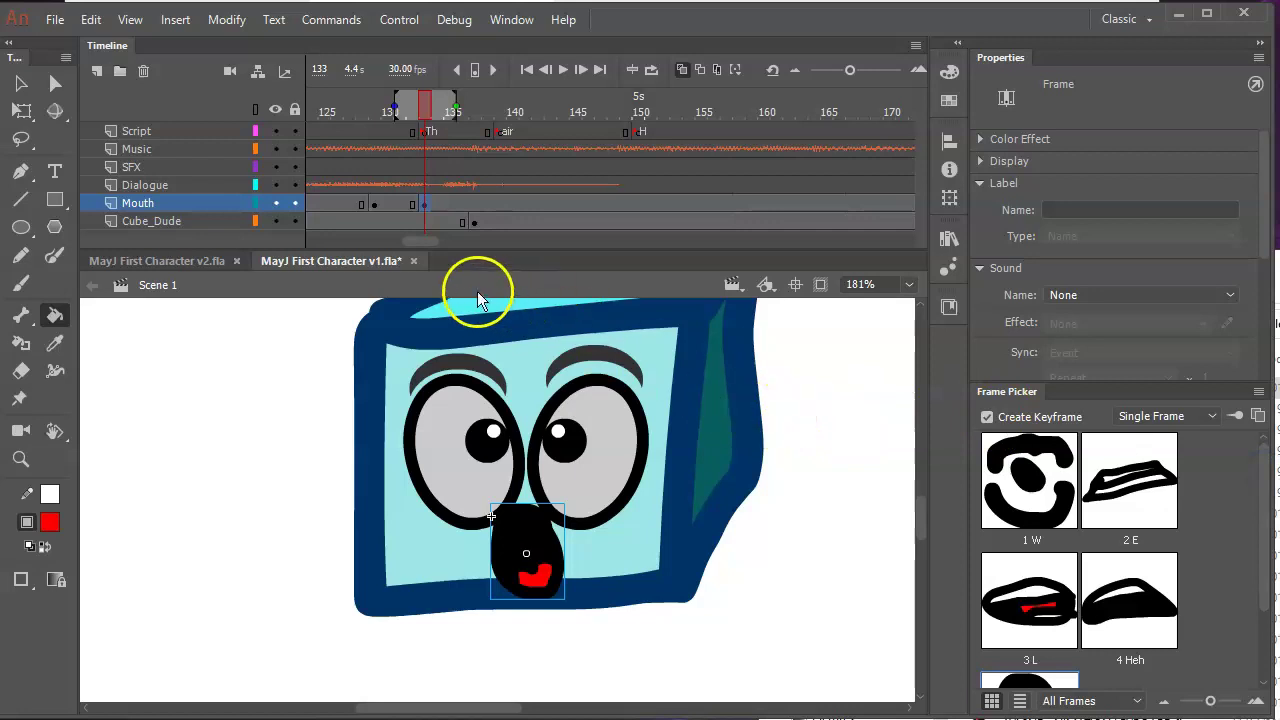
pyautogui.click(21, 83)
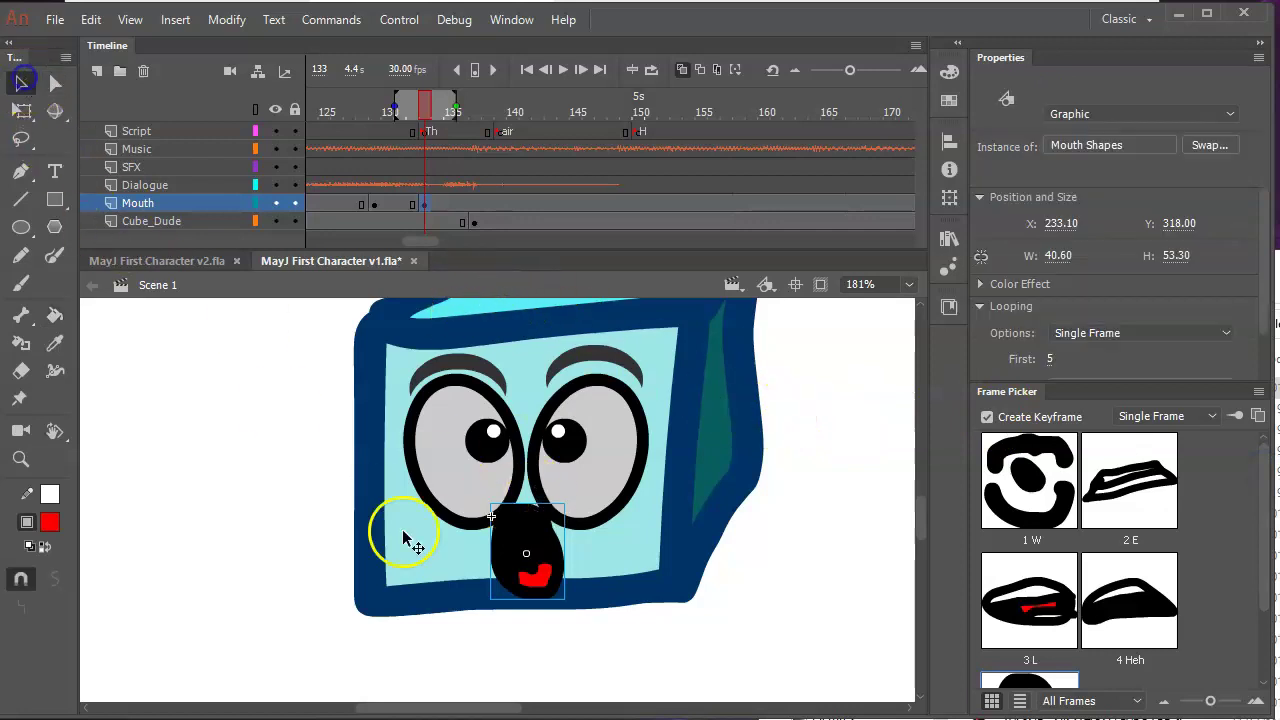
pyautogui.doubleClick(545, 540)
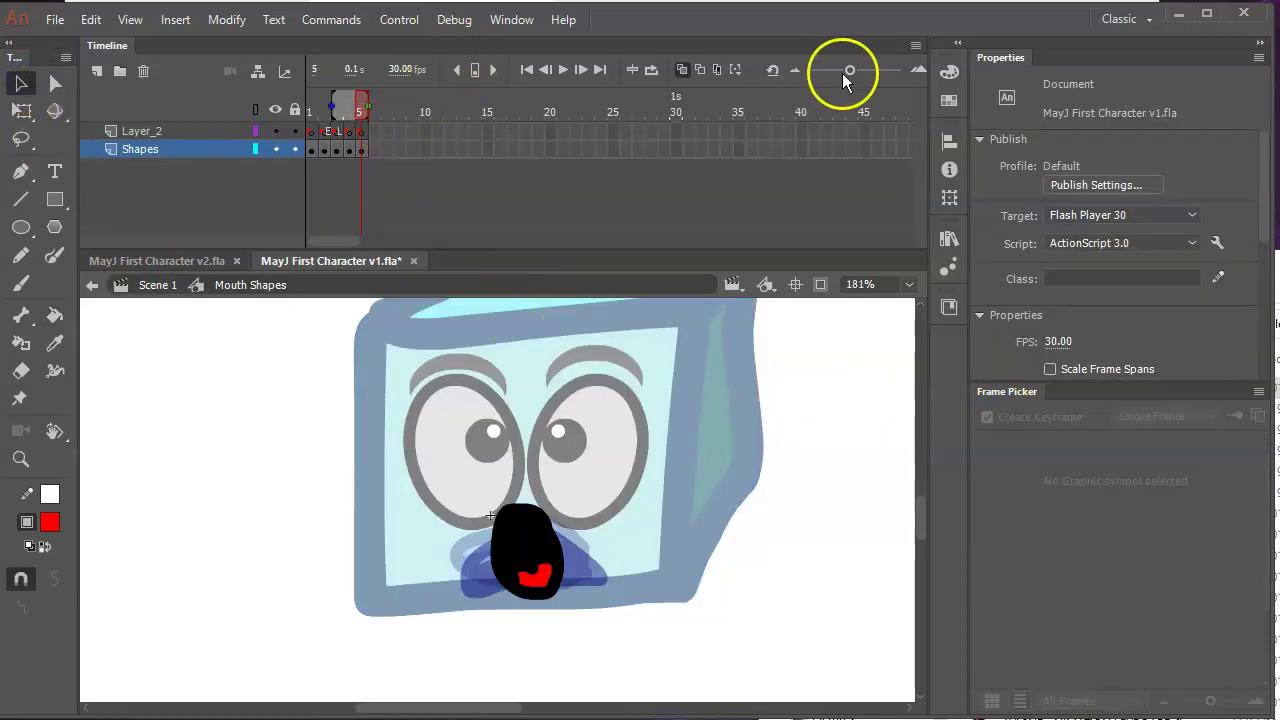
pyautogui.moveTo(850, 70); pyautogui.dragTo(900, 70)
pyautogui.moveTo(764, 132); pyautogui.dragTo(772, 160)
pyautogui.press('F7')
pyautogui.click(764, 132)
pyautogui.click(1103, 206)
pyautogui.write('Th')
pyautogui.click(764, 149)
# Brush a thick black outline for the Th mouth, undoing a stray red stroke.
pyautogui.click(21, 283)
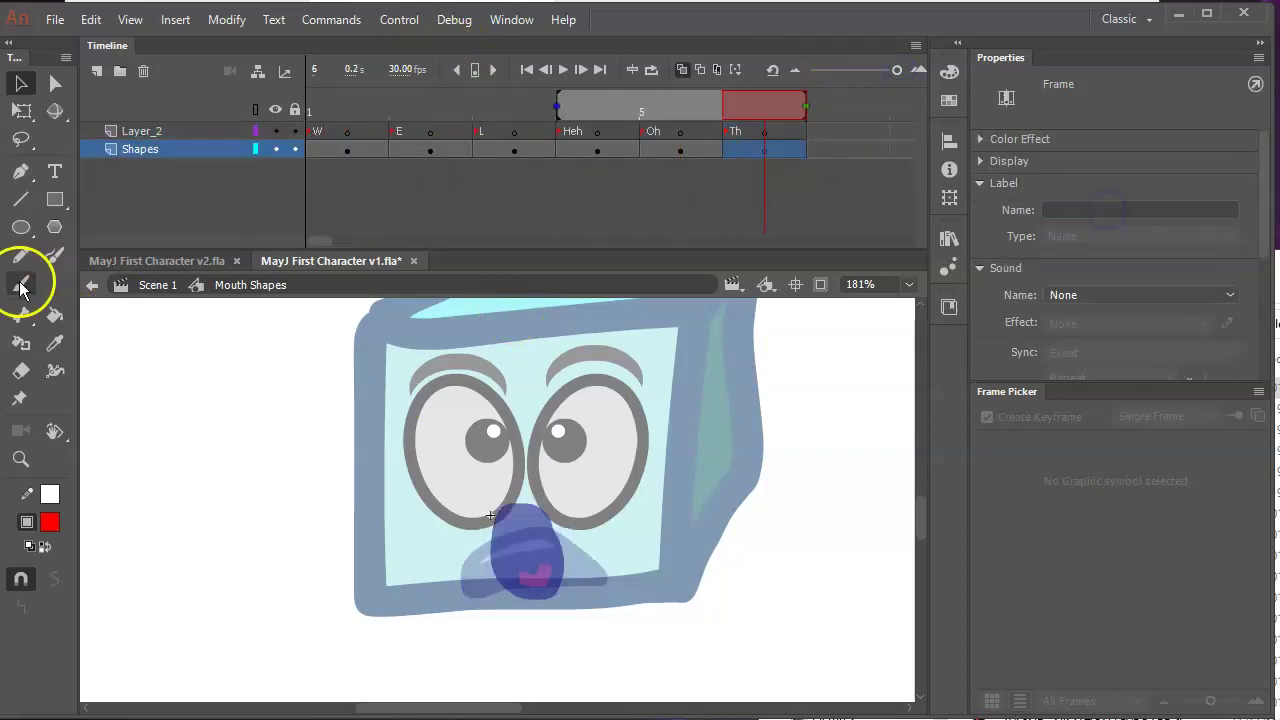
pyautogui.moveTo(483, 575); pyautogui.dragTo(543, 523)
pyautogui.hotkey('ctrl', 'z')
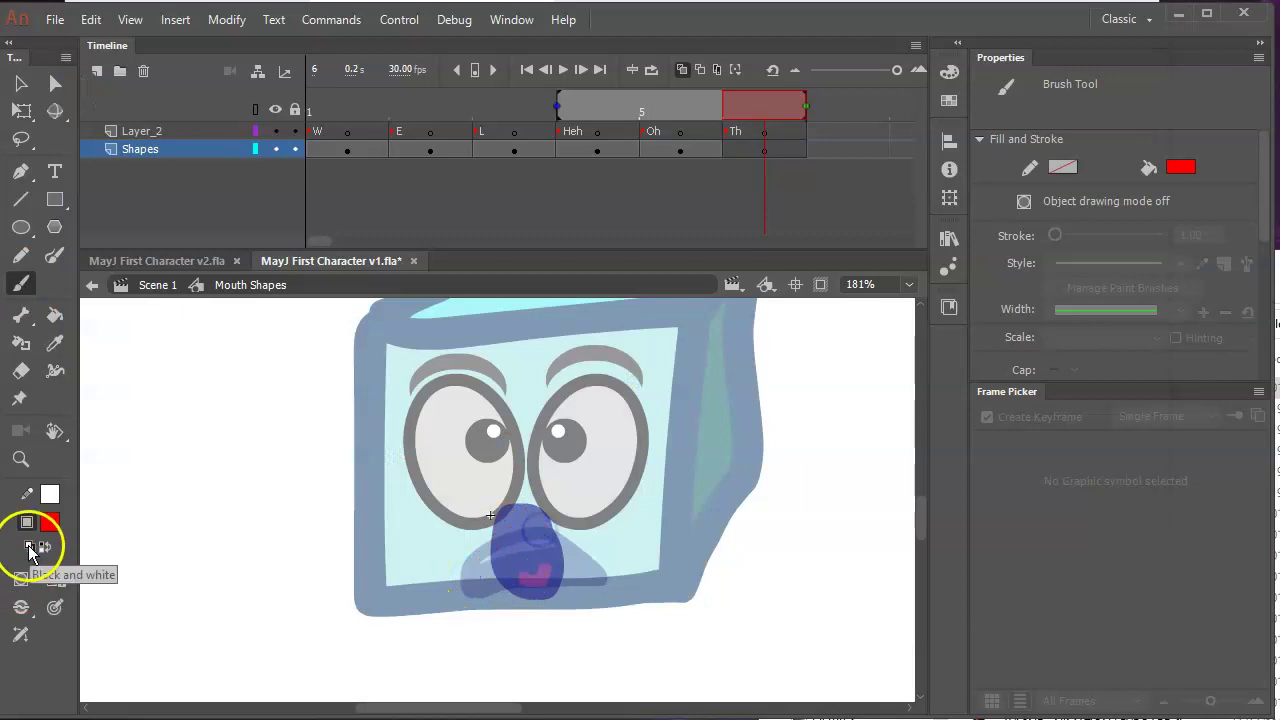
pyautogui.click(29, 546)
pyautogui.click(50, 546)
pyautogui.moveTo(465, 545)
pyautogui.mouseDown()
pyautogui.moveTo(583, 543)
pyautogui.moveTo(600, 565)
pyautogui.mouseUp()
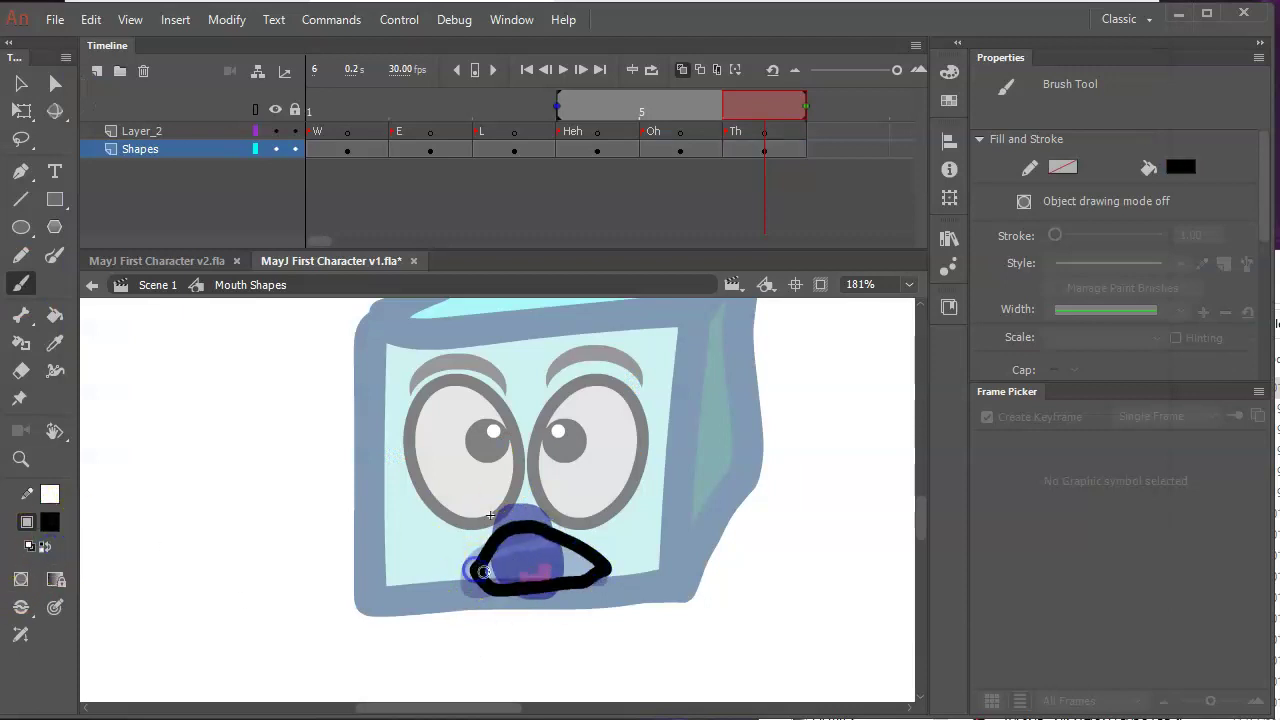
pyautogui.hotkey('alt', 'Tab')
pyautogui.hotkey('alt', 'Tab')
pyautogui.moveTo(514, 586)
pyautogui.mouseDown()
pyautogui.moveTo(524, 557)
pyautogui.moveTo(560, 575)
pyautogui.mouseUp()
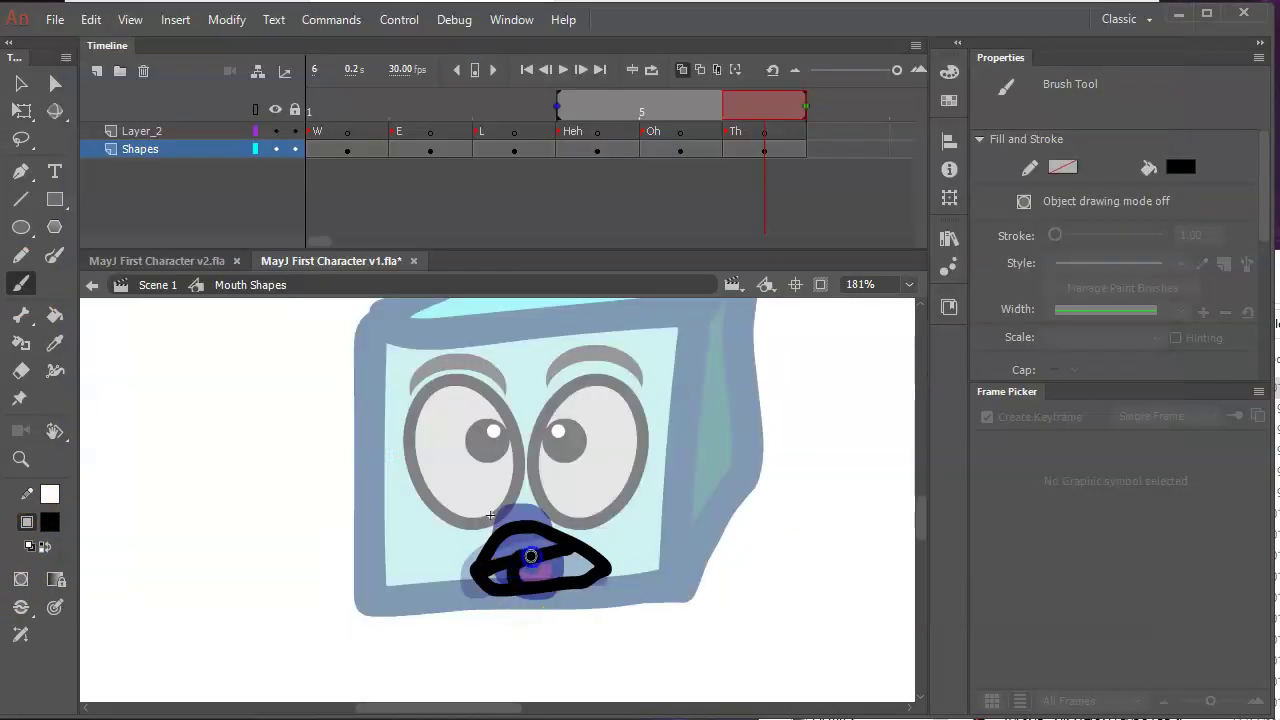
# Fill the Th mouth's tongue area red with the Paint Bucket.
pyautogui.press('k')
pyautogui.click(508, 587)
pyautogui.click(503, 543)
pyautogui.click(50, 522)
pyautogui.click(143, 666)
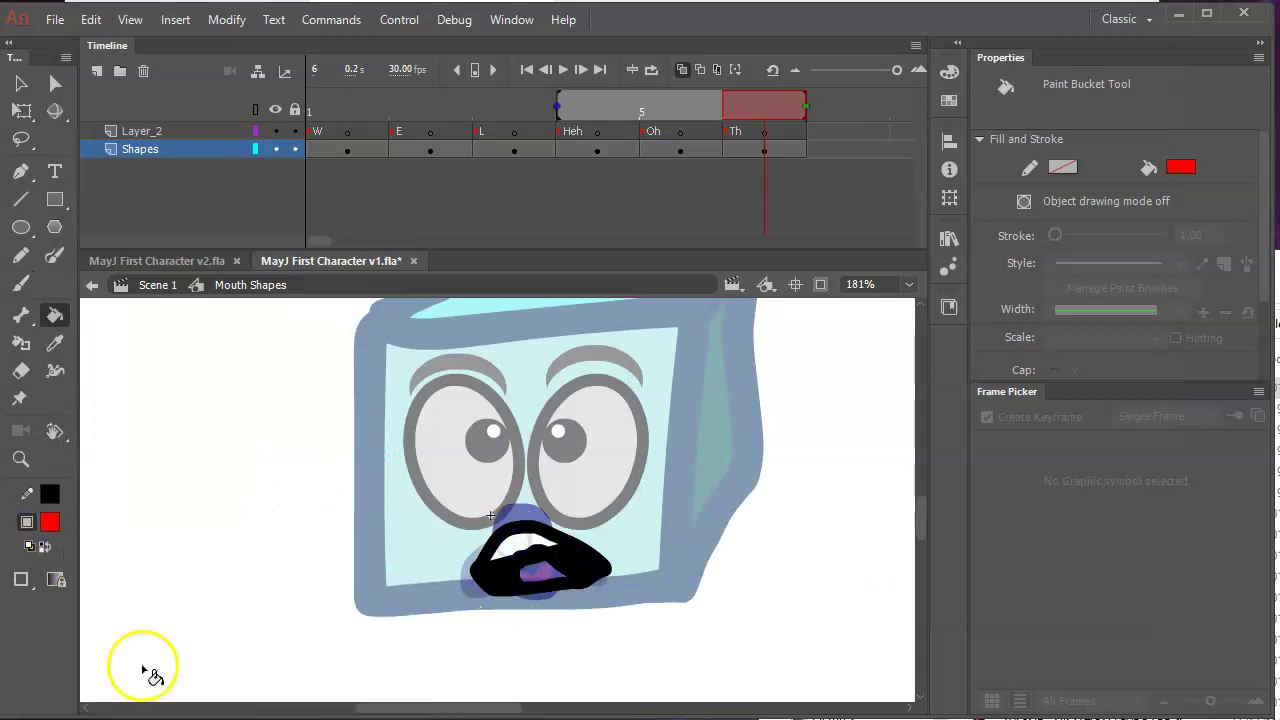
pyautogui.click(535, 573)
pyautogui.press('v')
pyautogui.click(21, 283)
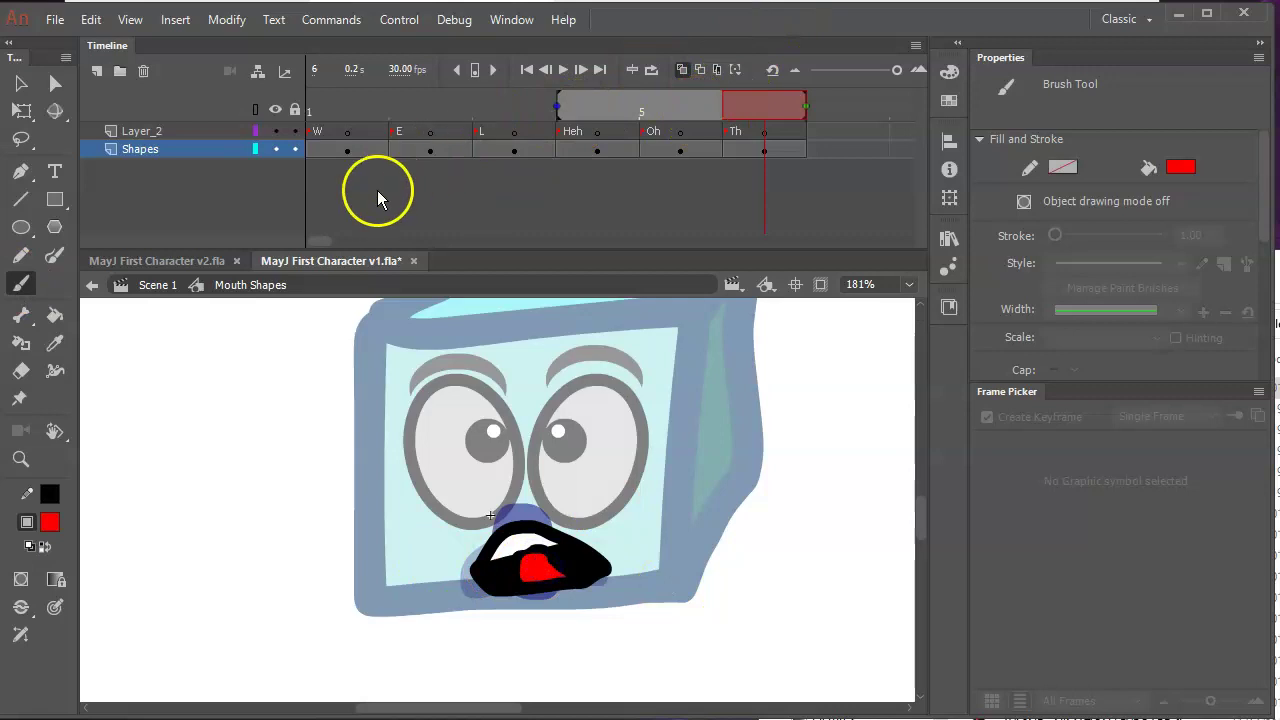
# In Scene 1, swap the mouth at frame 133 to the 6 Th shape.
pyautogui.click(165, 286)
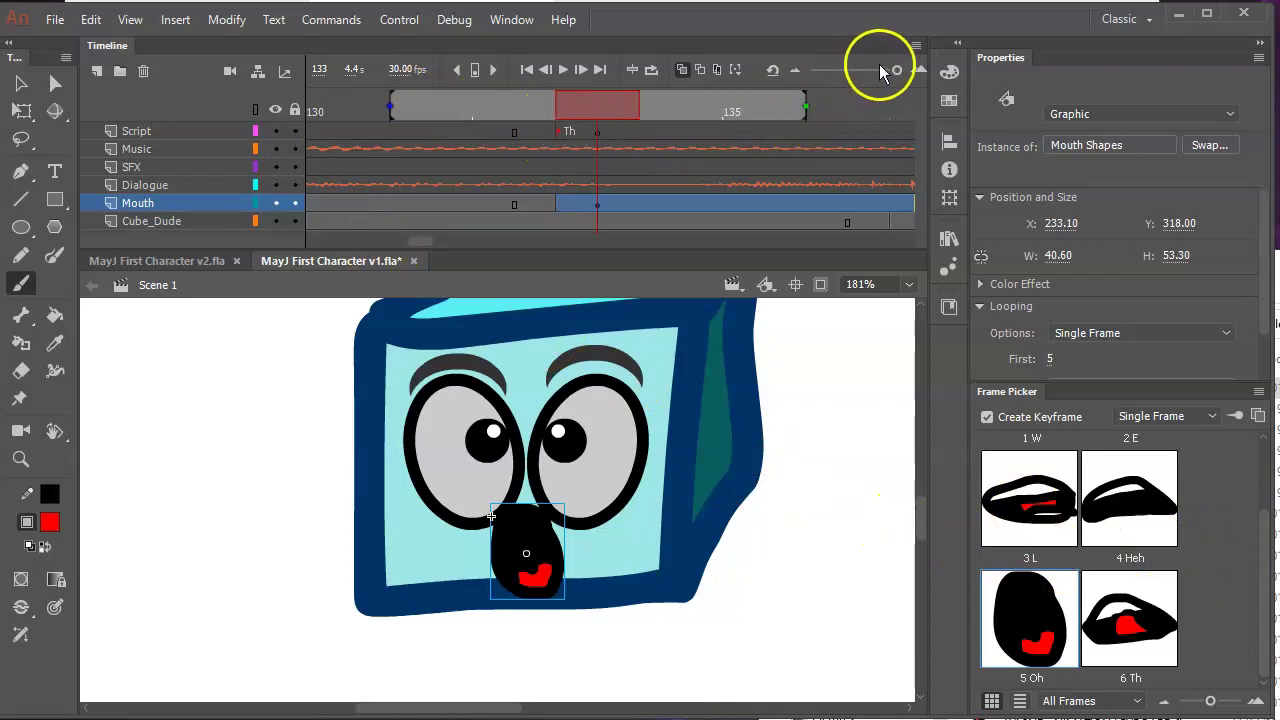
pyautogui.moveTo(897, 70); pyautogui.dragTo(853, 72)
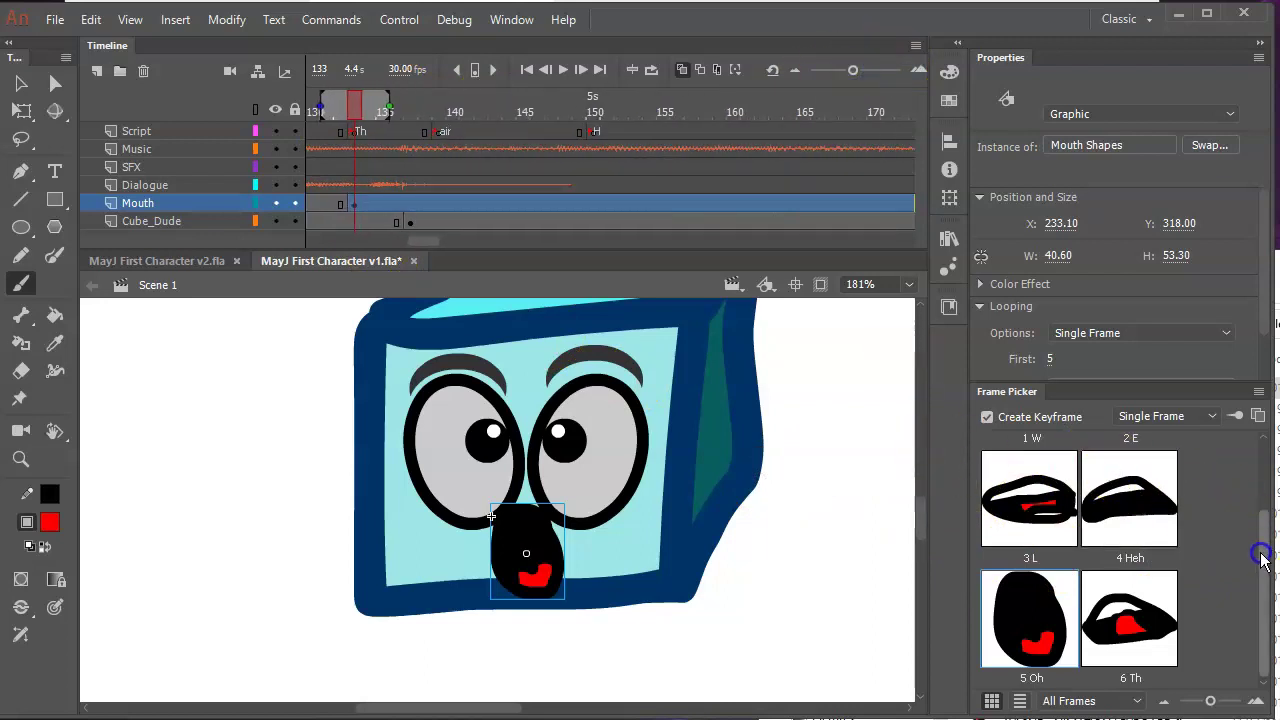
pyautogui.click(1146, 626)
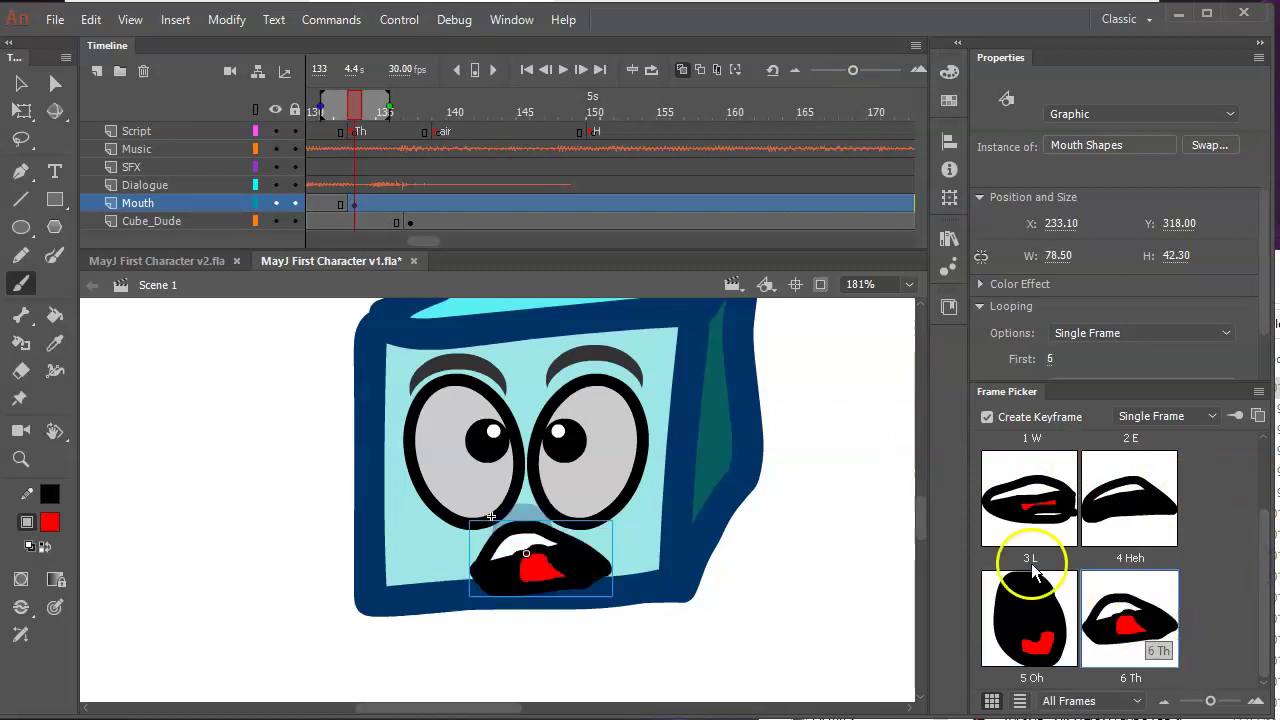
# Swap the mouth at frame 137 to the 2 E shape, checking the reference chart.
pyautogui.moveTo(356, 112); pyautogui.dragTo(410, 103)
pyautogui.click(408, 203)
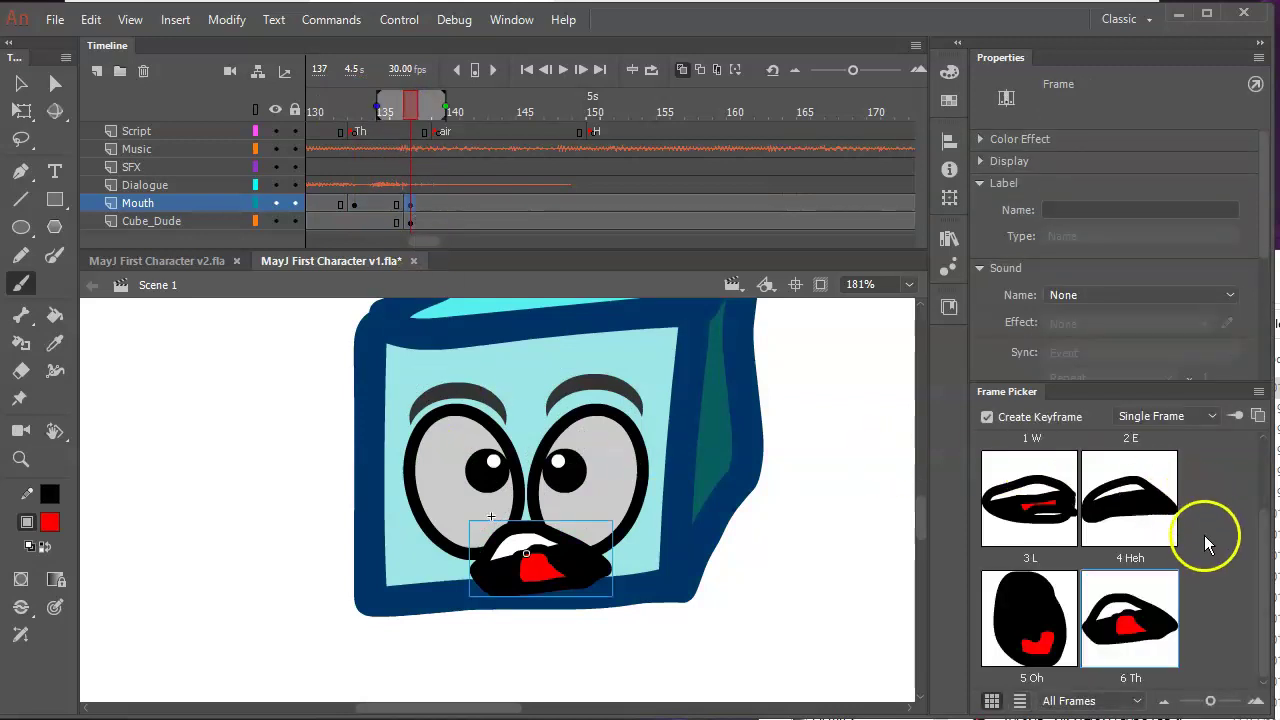
pyautogui.moveTo(1266, 557); pyautogui.dragTo(1250, 508)
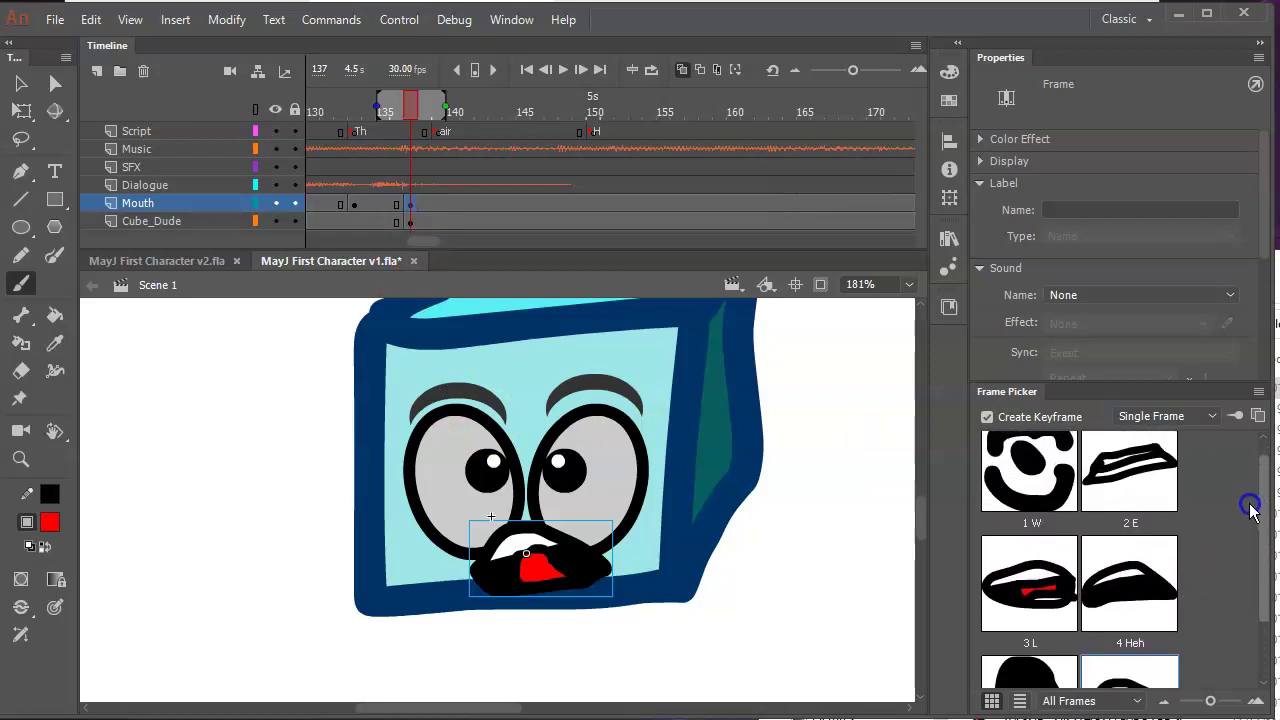
pyautogui.click(1117, 474)
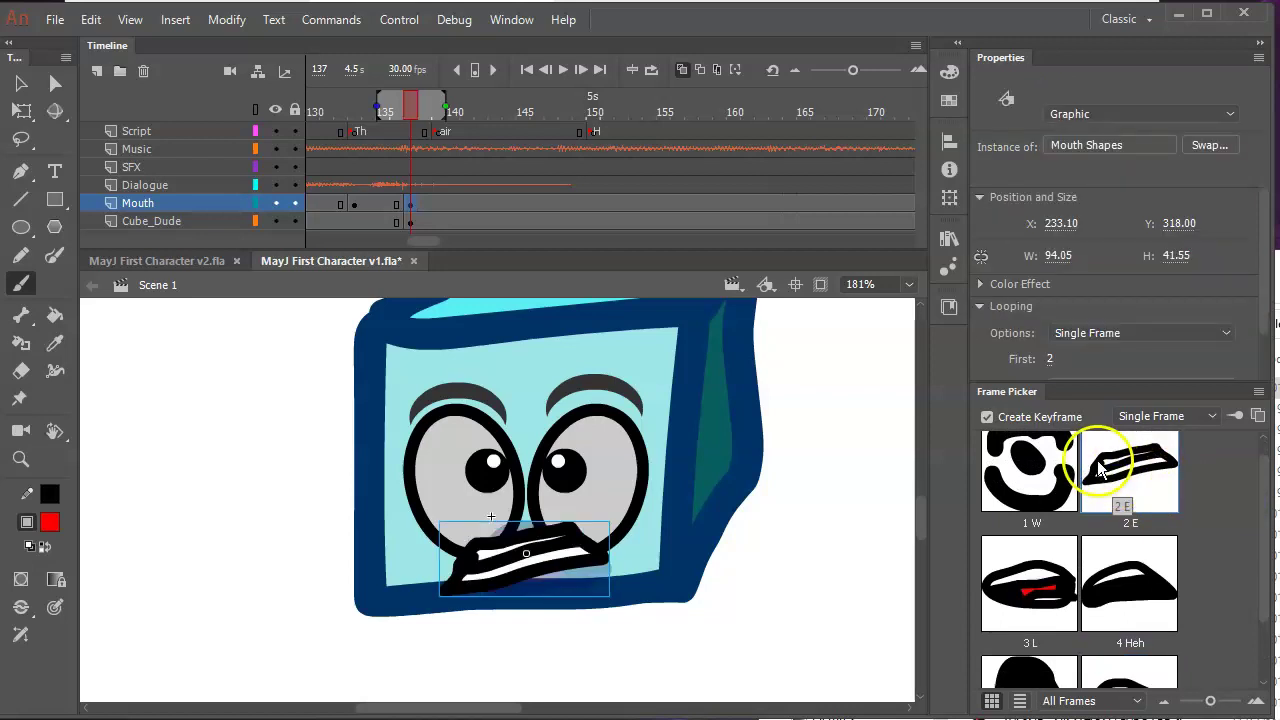
pyautogui.moveTo(1258, 523); pyautogui.dragTo(1262, 597)
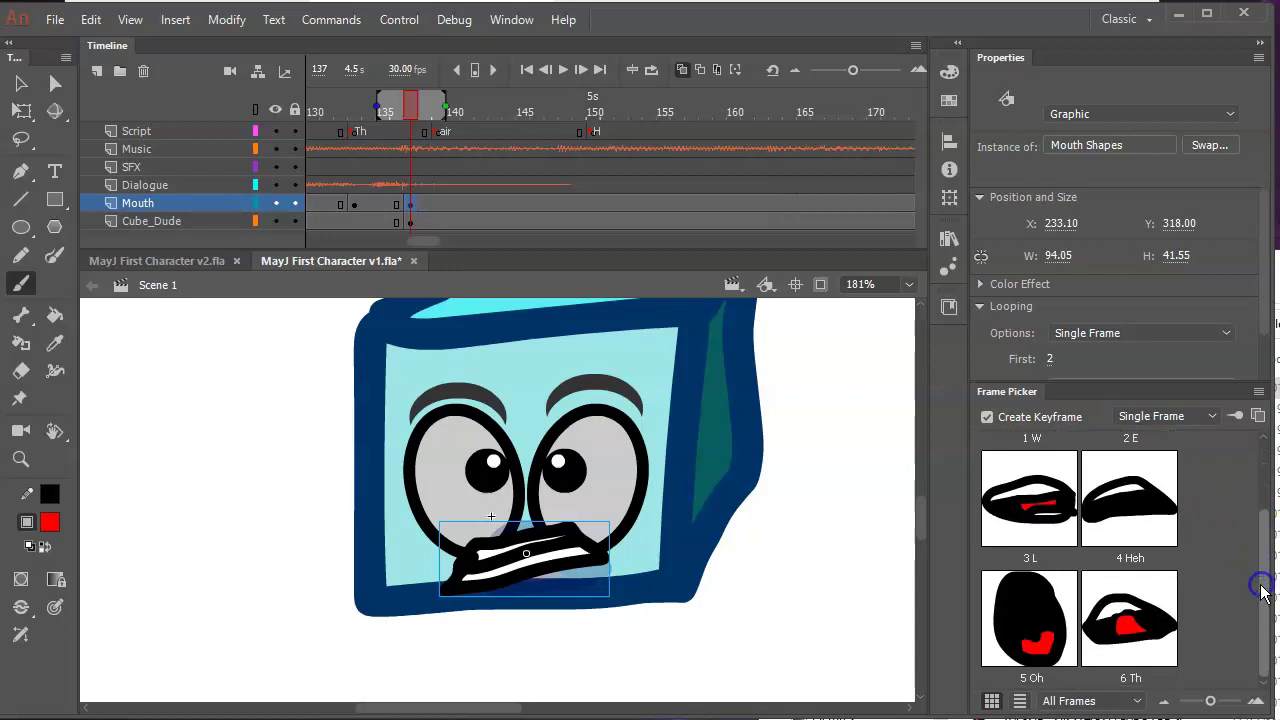
pyautogui.hotkey('alt', 'Tab')
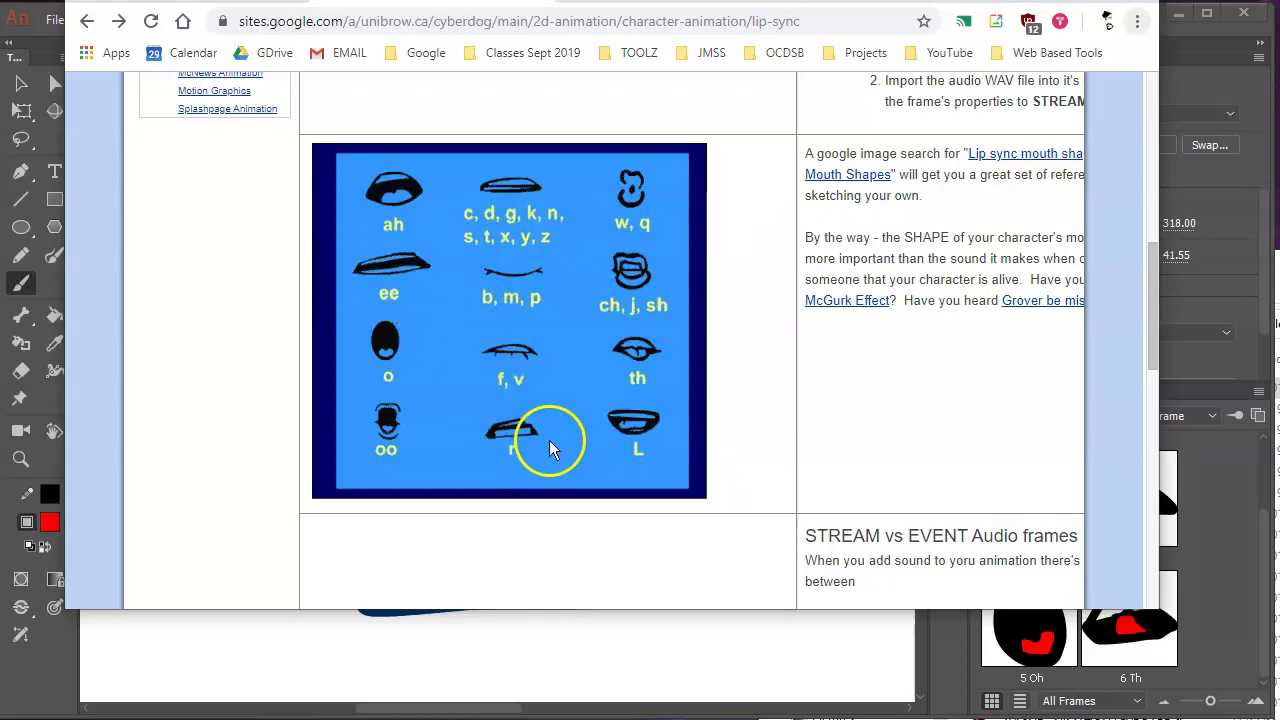
pyautogui.hotkey('alt', 'Tab')
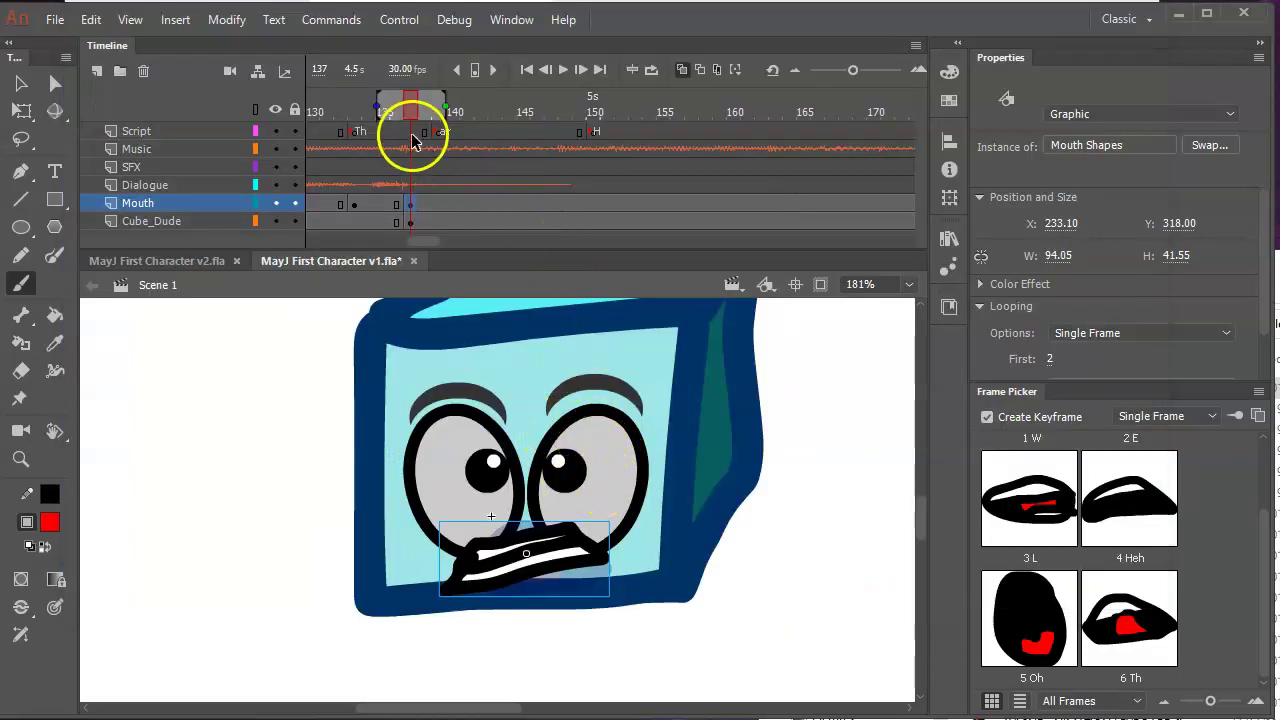
# Copy the resting-mouth keyframe from frame 94 to frame 152 on the Mouth layer.
pyautogui.moveTo(429, 112); pyautogui.dragTo(538, 106)
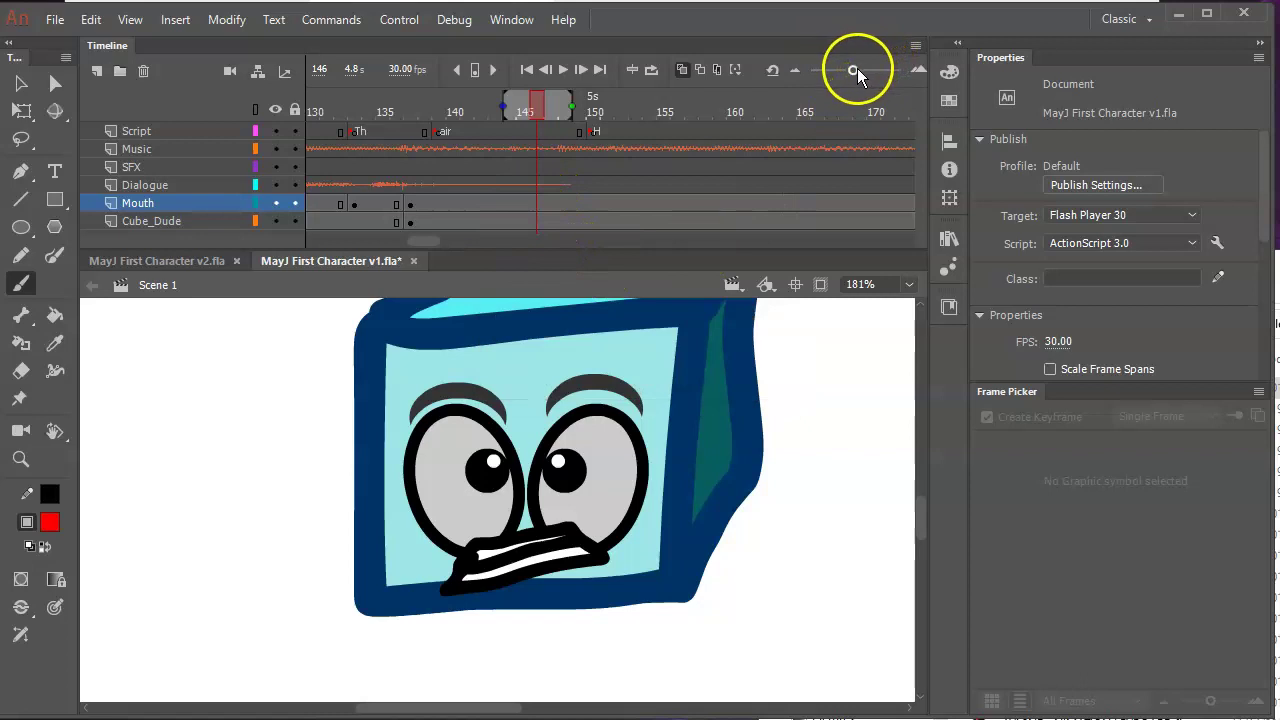
pyautogui.moveTo(857, 68); pyautogui.dragTo(825, 71)
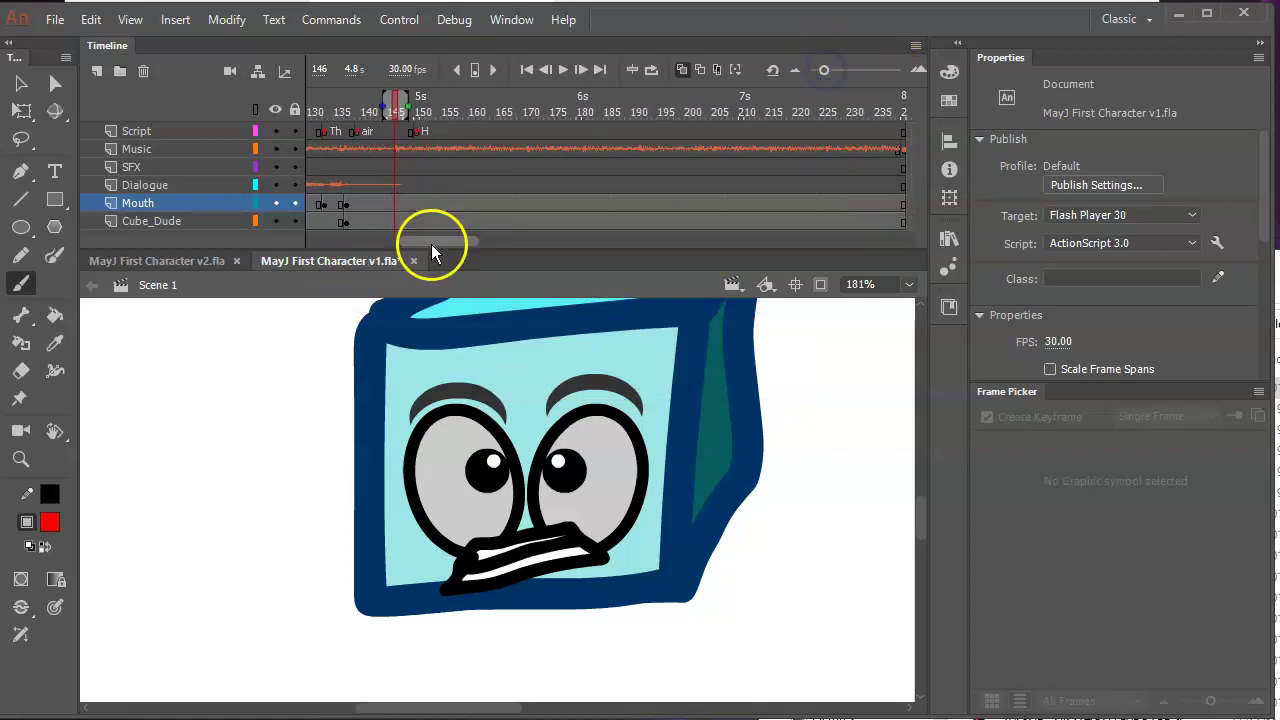
pyautogui.moveTo(431, 250); pyautogui.dragTo(371, 247)
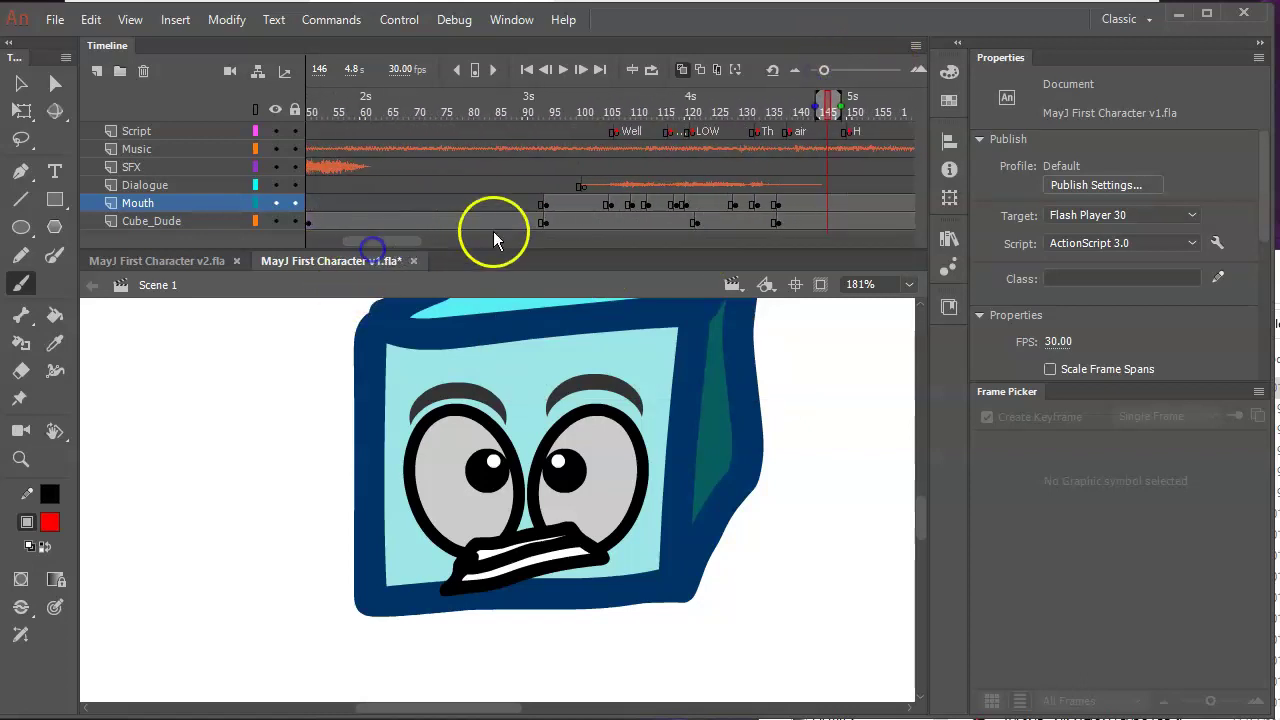
pyautogui.click(545, 206)
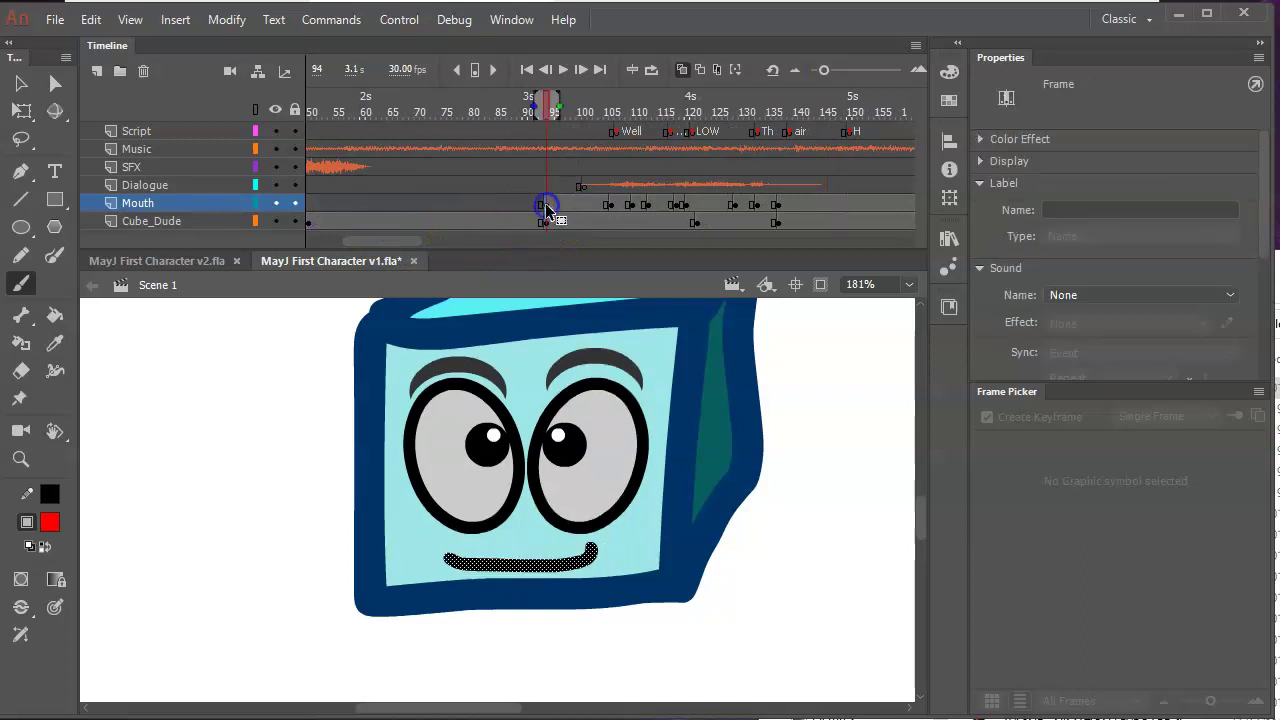
pyautogui.moveTo(421, 242); pyautogui.dragTo(428, 240)
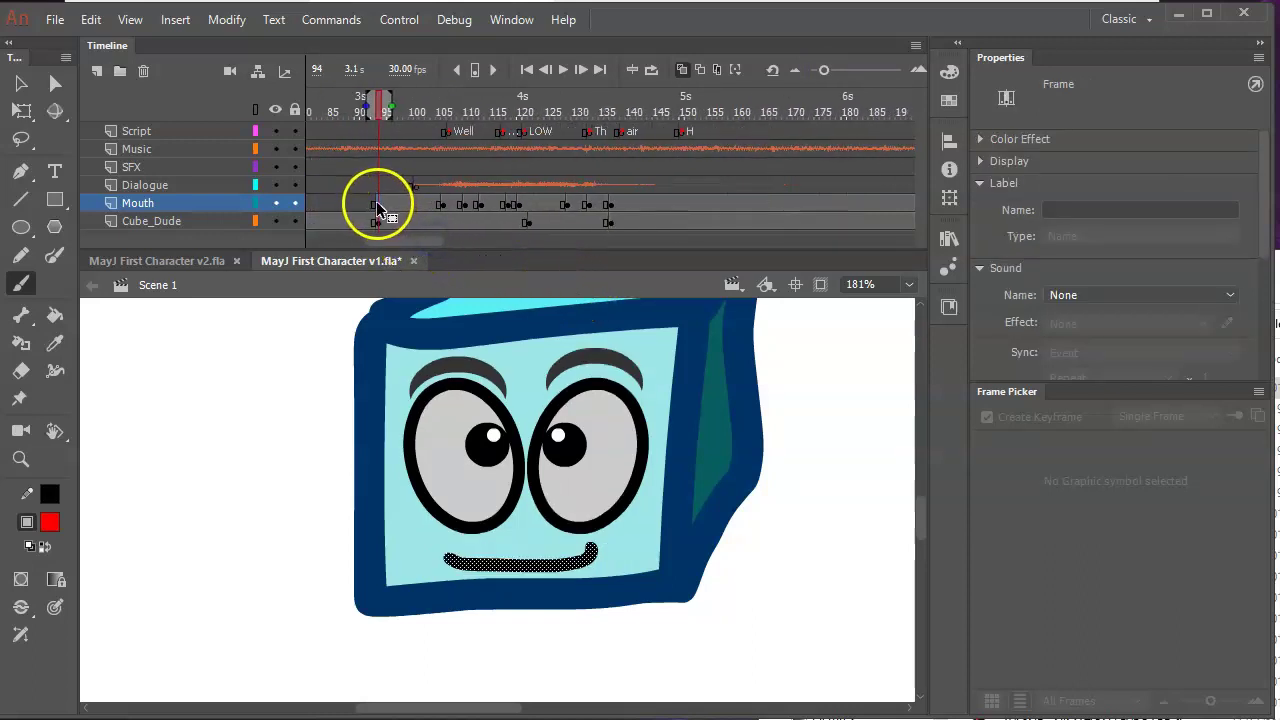
pyautogui.moveTo(376, 205); pyautogui.dragTo(371, 208)
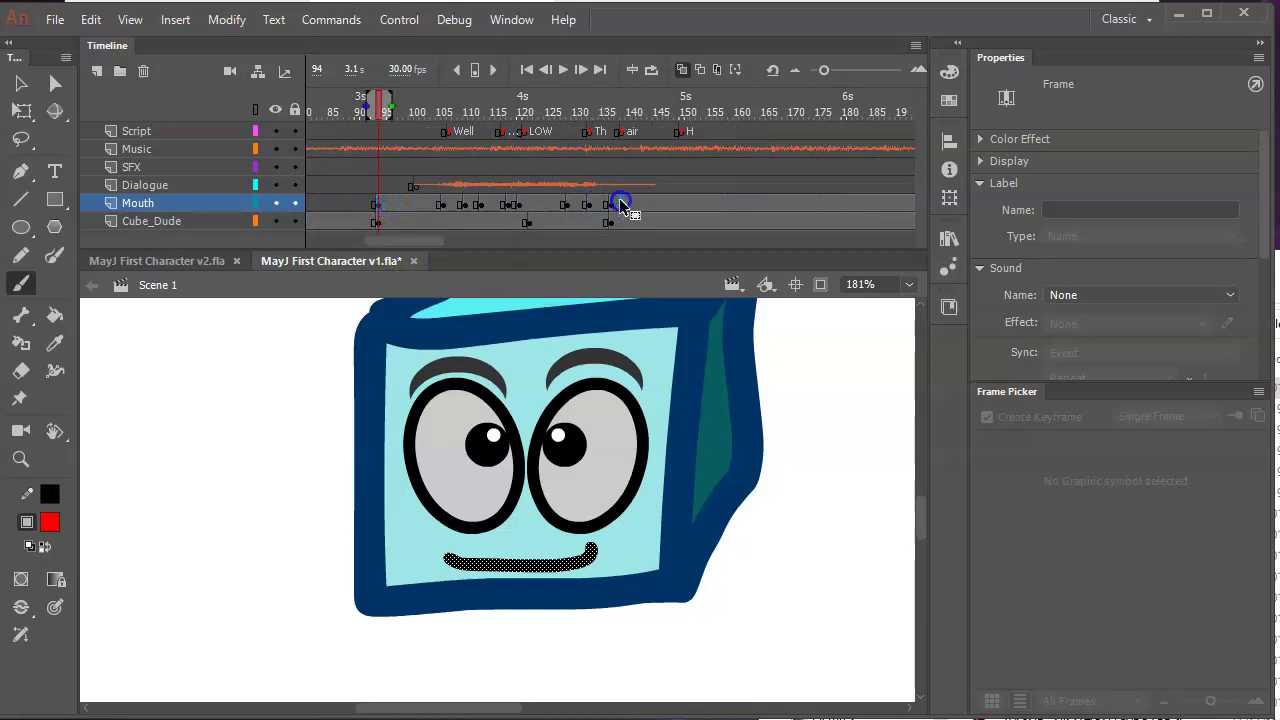
pyautogui.click(695, 202)
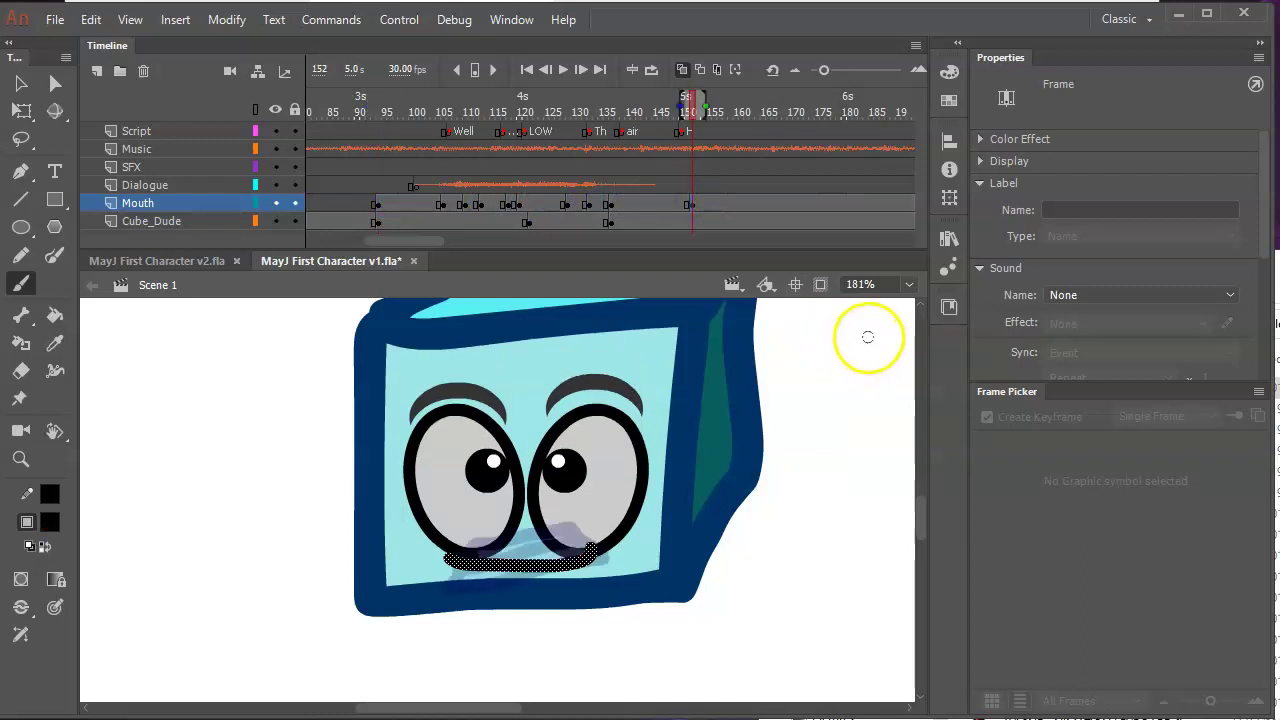
# Select Cube_Dude frames 120–140 and clear their keyframes with Shift+F6.
pyautogui.click(528, 222)
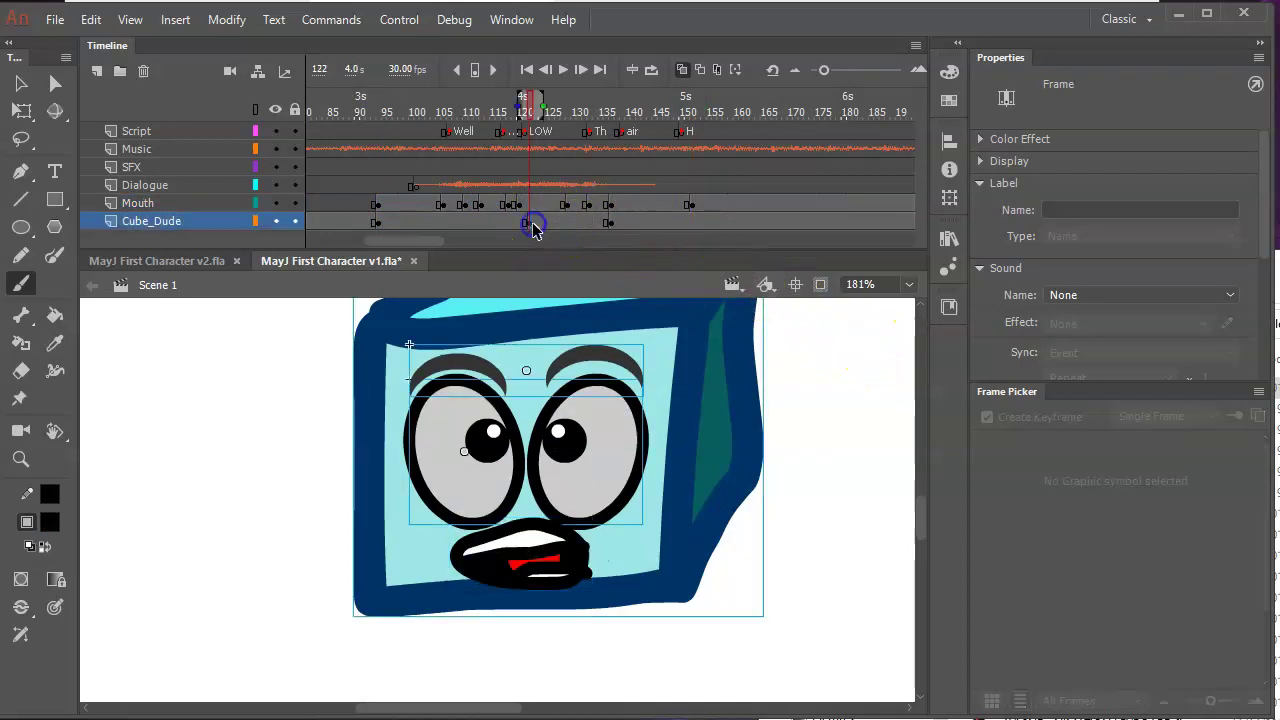
pyautogui.moveTo(509, 222); pyautogui.dragTo(636, 218)
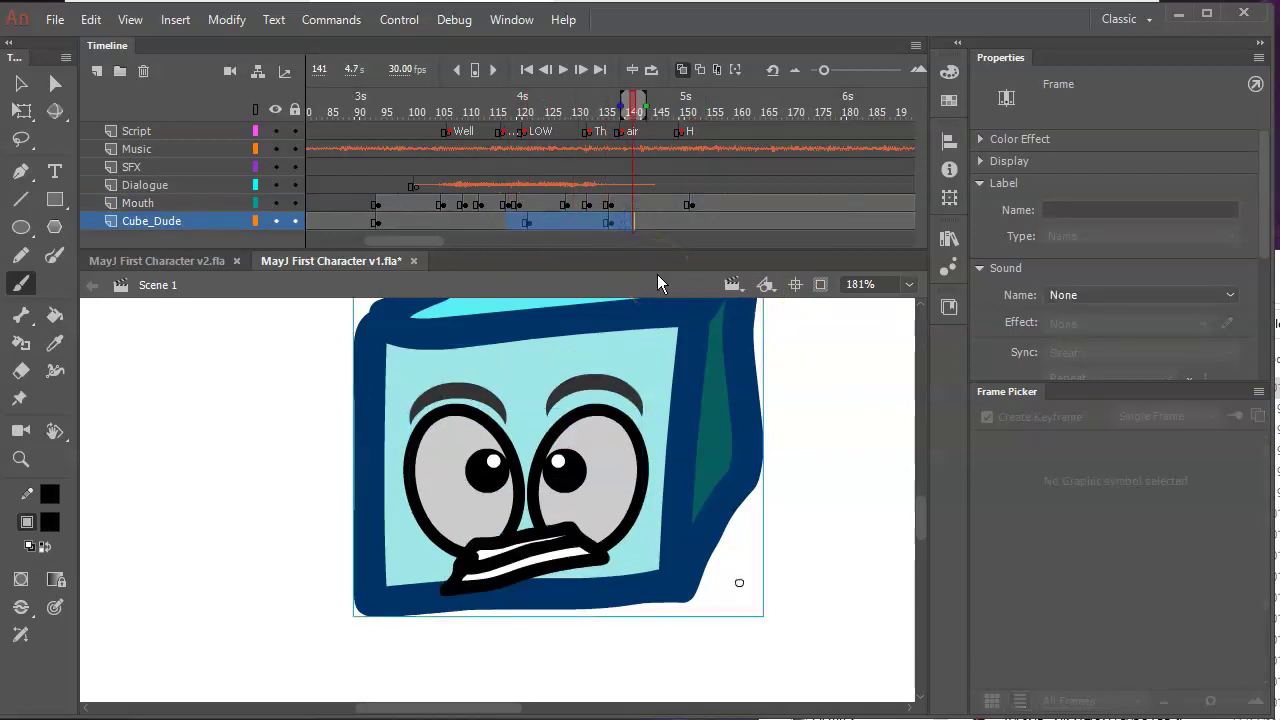
pyautogui.hotkey('shift', 'F6')
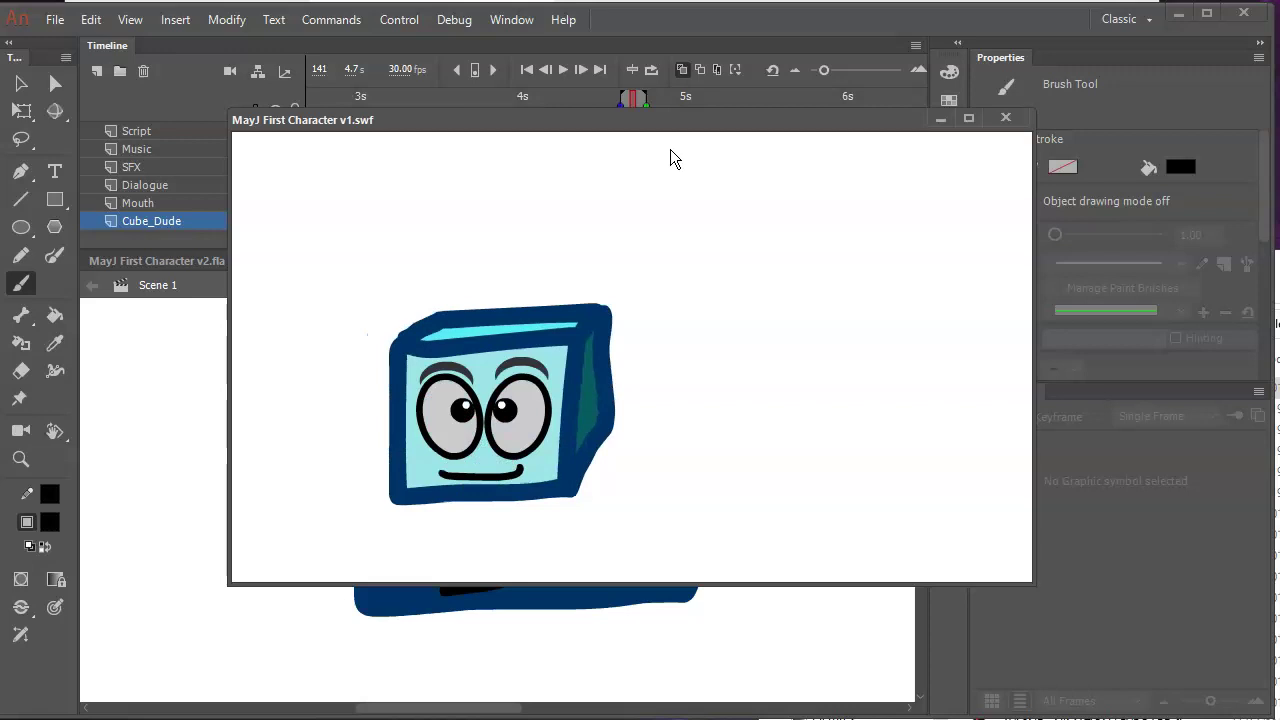
# Close the SWF preview and compare the Mouth Shapes symbol's labelled frames with the reference chart.
pyautogui.click(1008, 119)
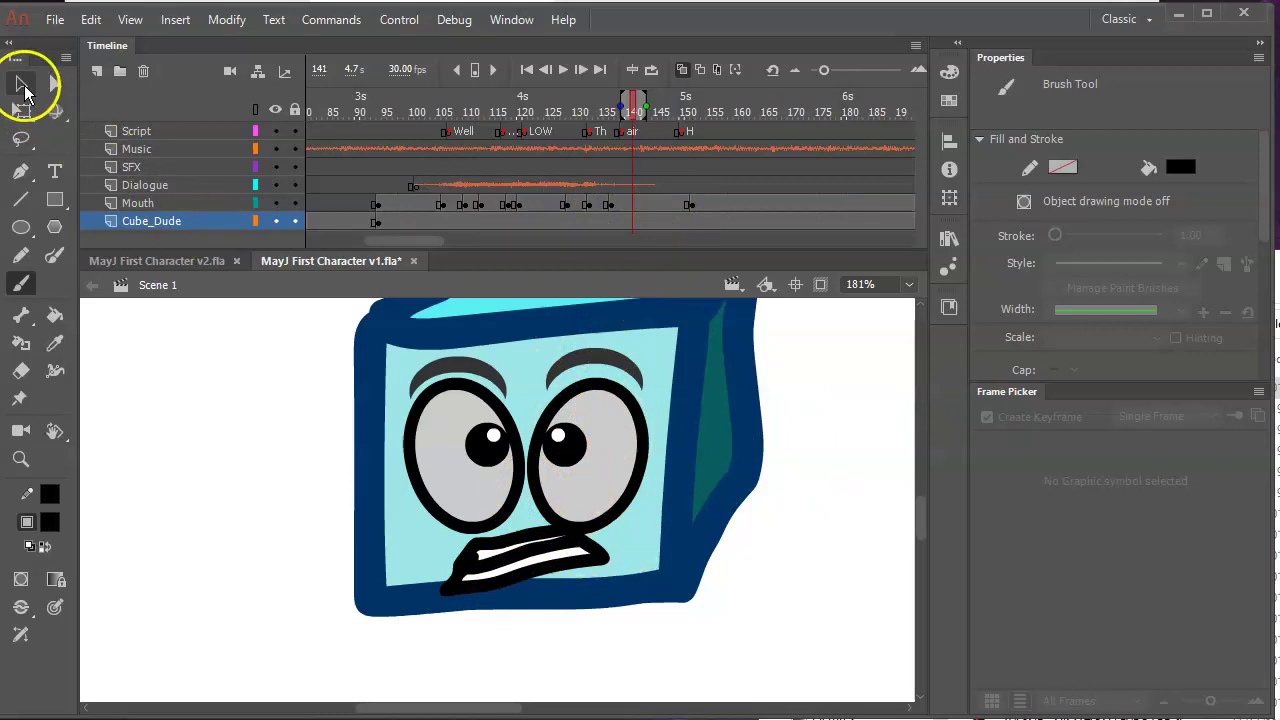
pyautogui.click(21, 84)
pyautogui.doubleClick(560, 550)
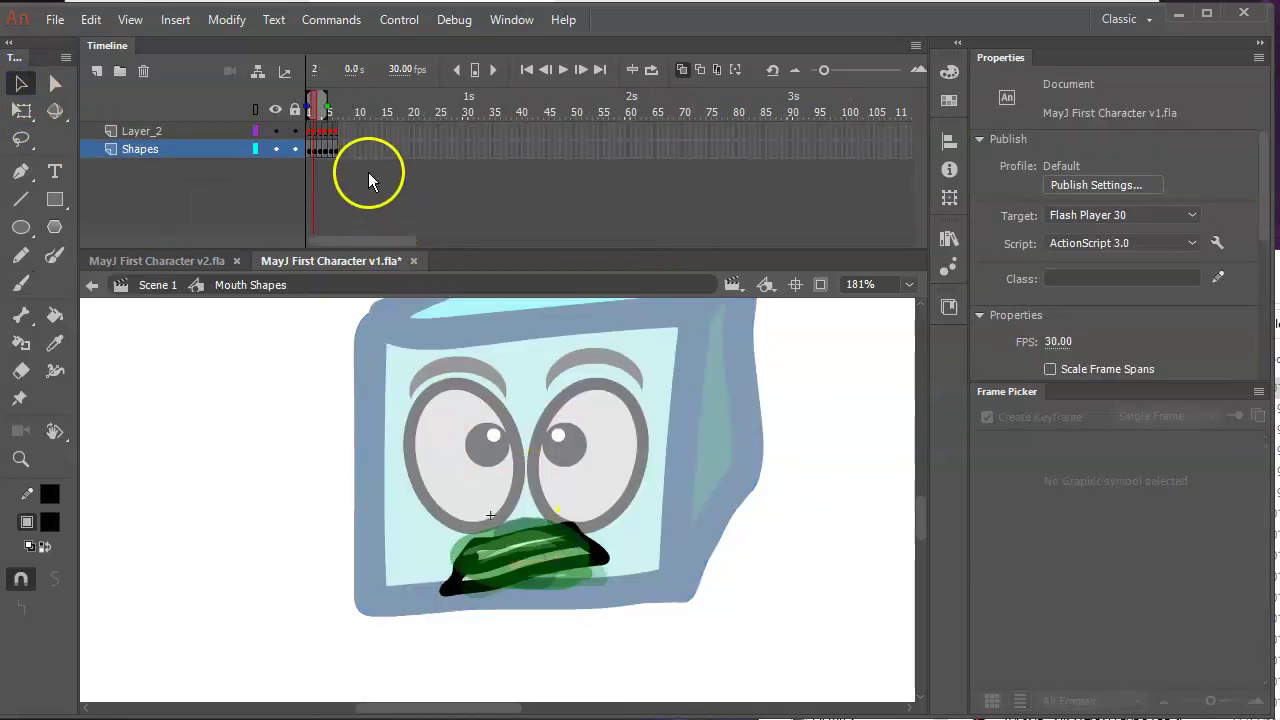
pyautogui.click(852, 72)
pyautogui.click(900, 68)
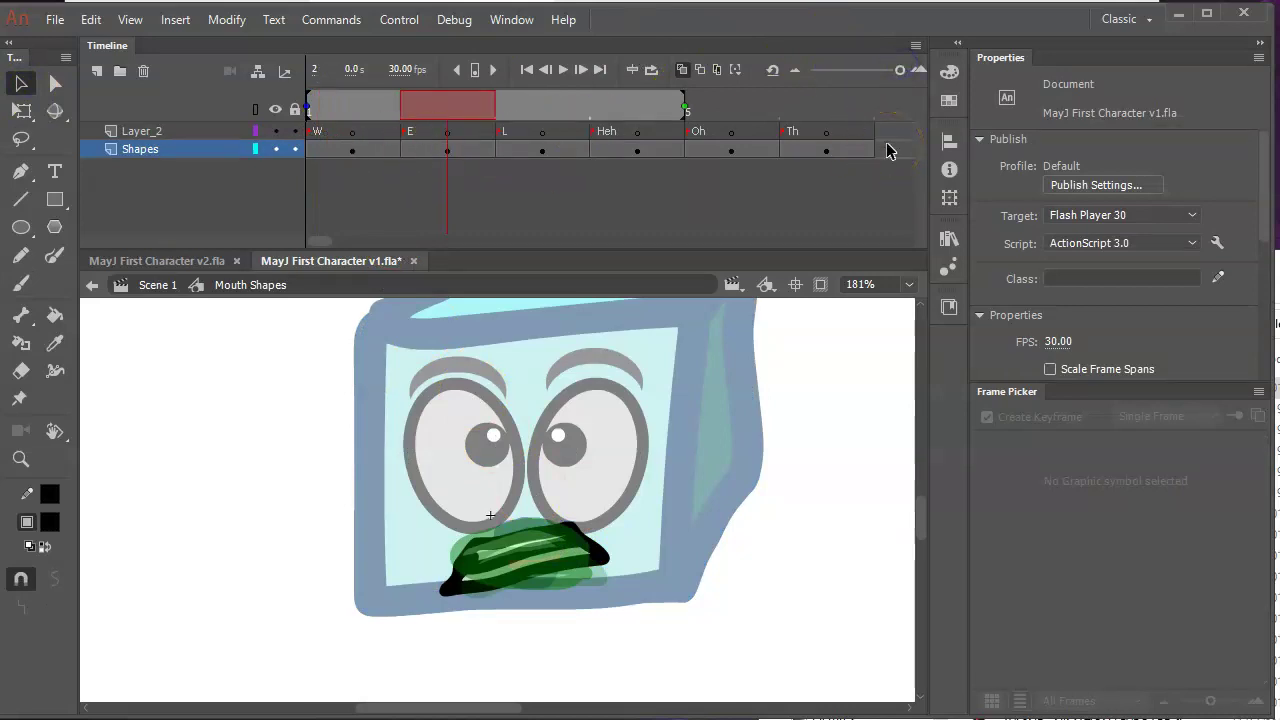
pyautogui.hotkey('alt', 'Tab')
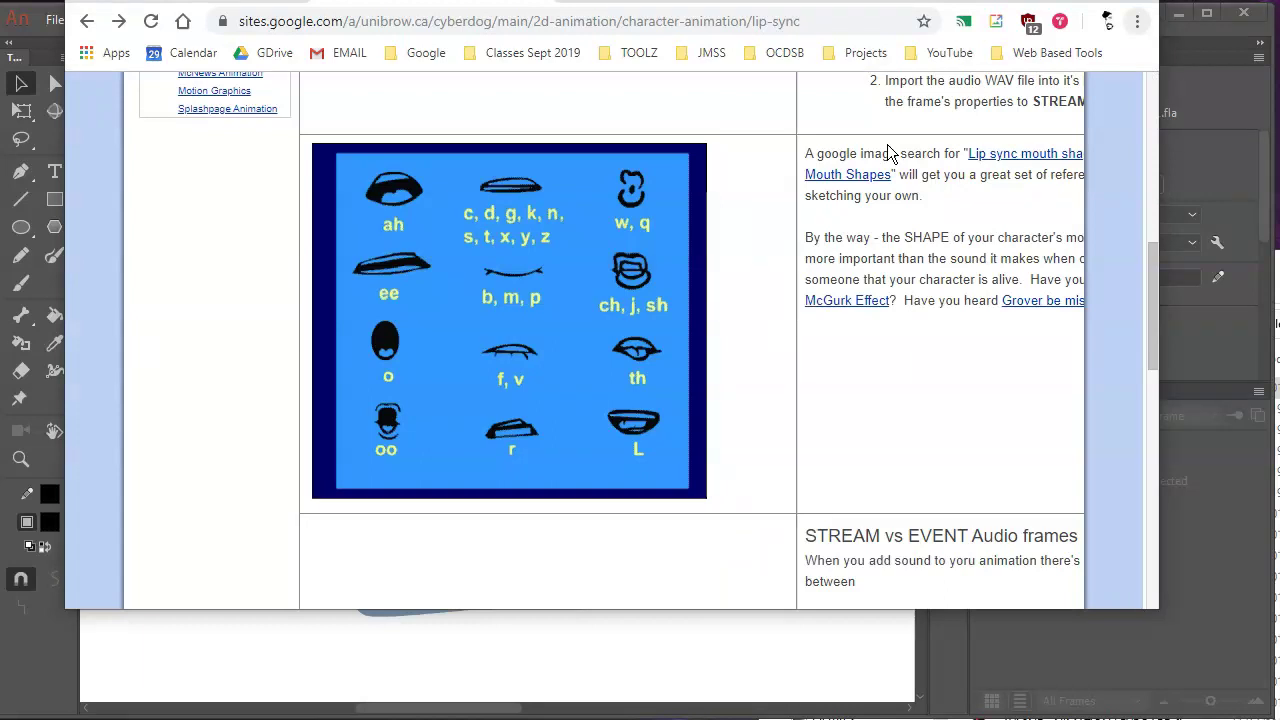
pyautogui.hotkey('alt', 'Tab')
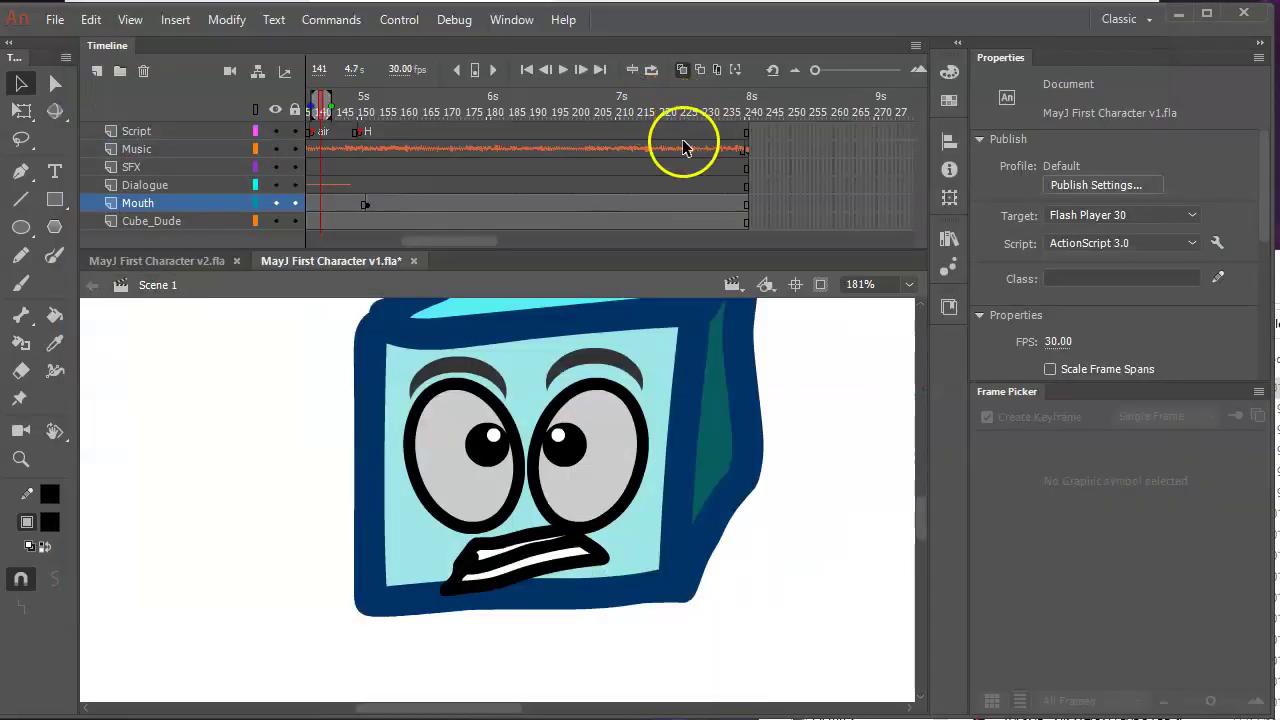